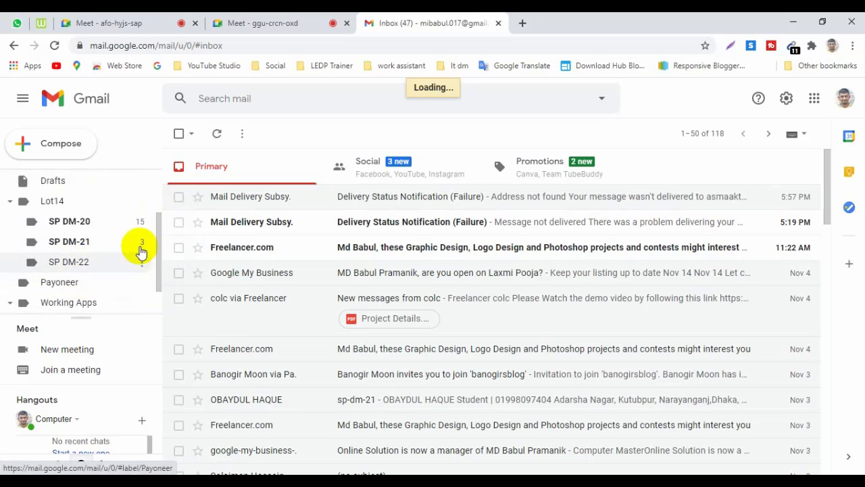
Expand the full label list and look through the inbox and the messages under the Payoneer label
{"action": "scroll", "coordinate": [156, 287], "scroll_direction": "down", "scroll_amount": 1}
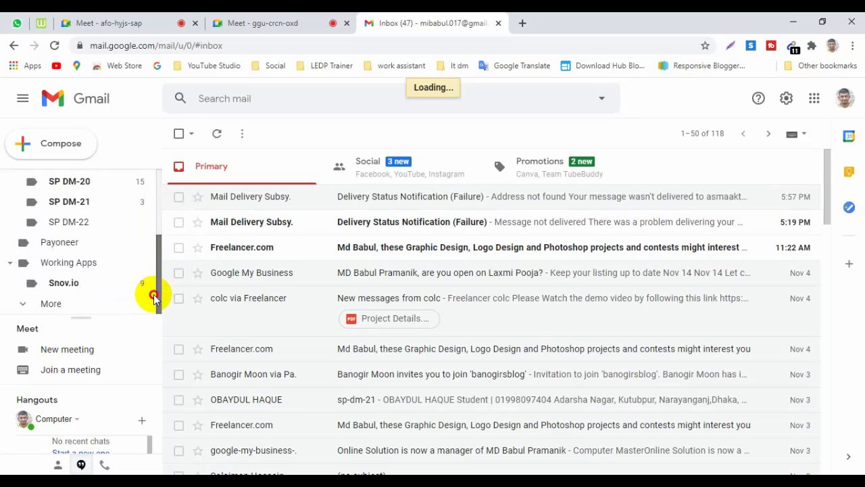
{"action": "left_click", "coordinate": [43, 305]}
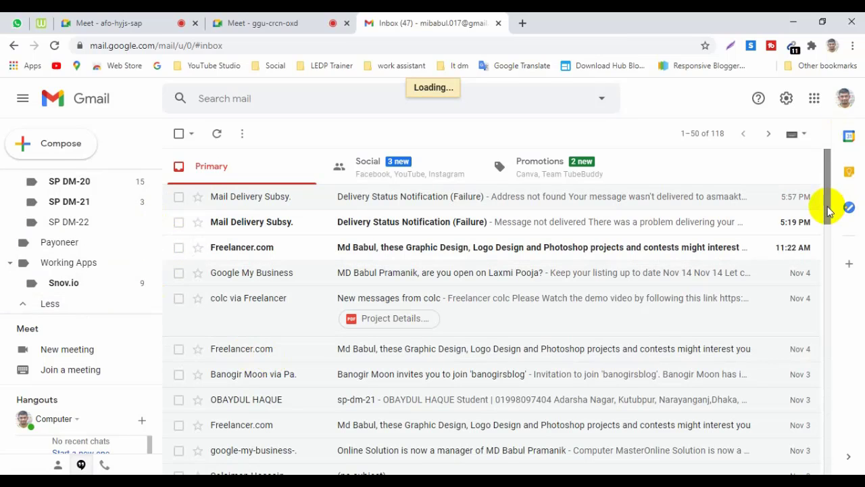
{"action": "left_click_drag", "start_coordinate": [831, 210], "coordinate": [832, 249]}
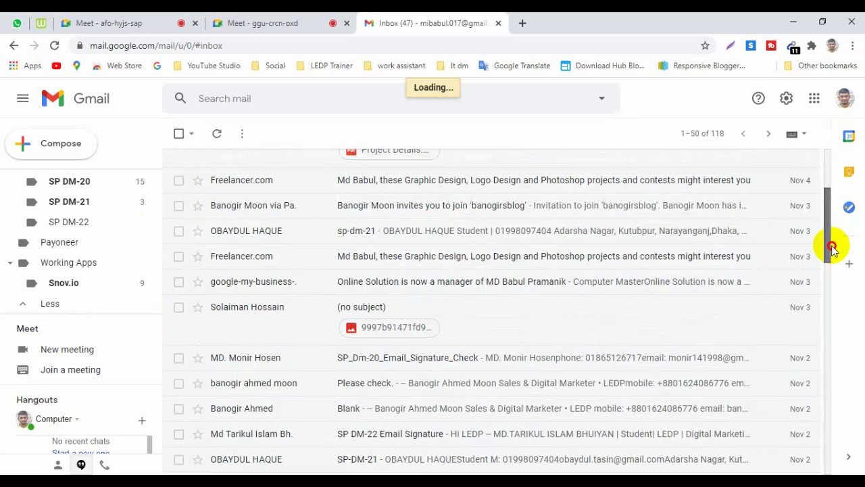
{"action": "left_click_drag", "start_coordinate": [832, 249], "coordinate": [828, 184]}
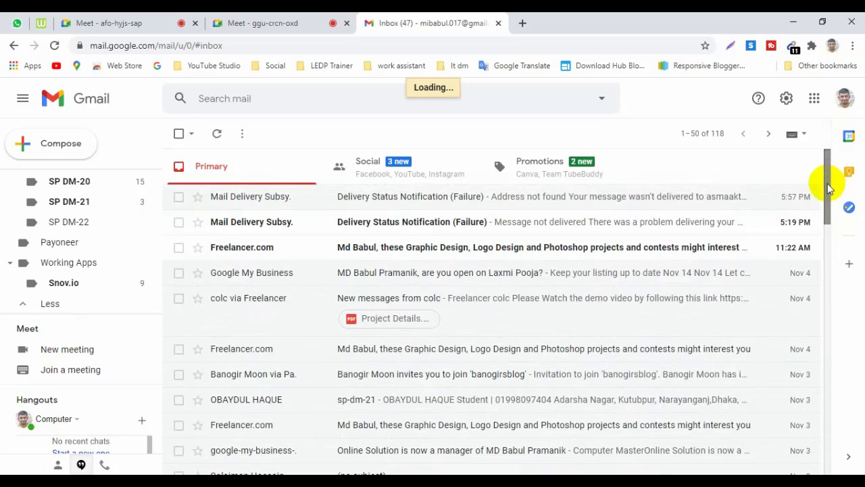
{"action": "left_click_drag", "start_coordinate": [830, 250], "coordinate": [824, 188]}
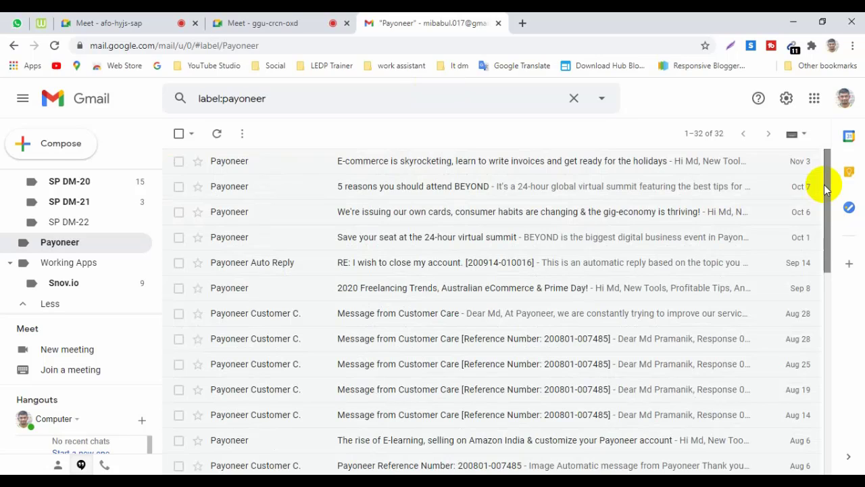
From the inbox, start a filter based on the sender of the 11:22 AM Freelancer.com message and proceed to its filter actions
{"action": "left_click", "coordinate": [77, 98]}
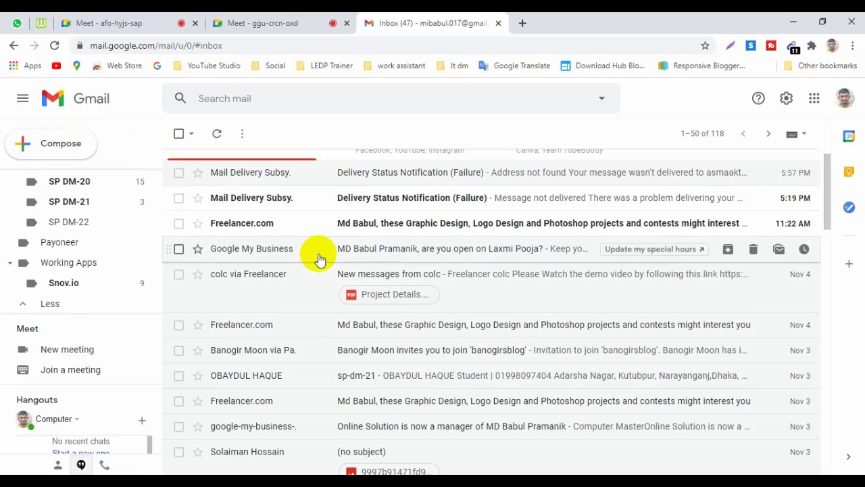
{"action": "left_click", "coordinate": [288, 226]}
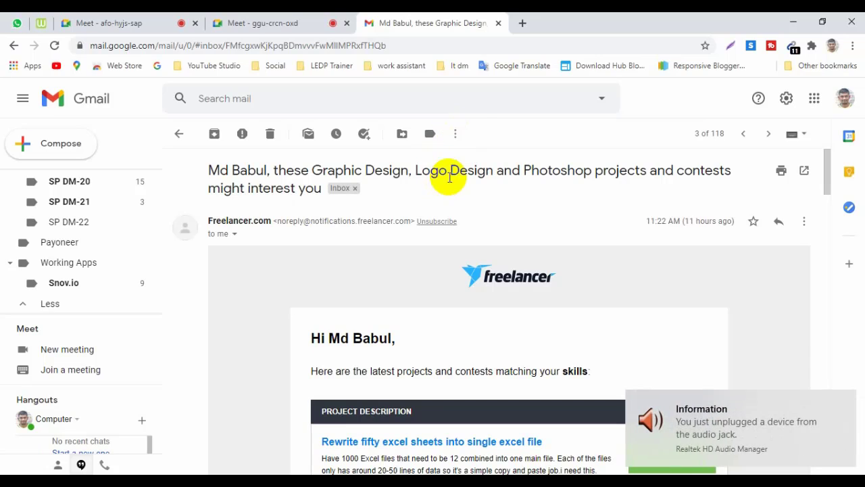
{"action": "left_click", "coordinate": [457, 136]}
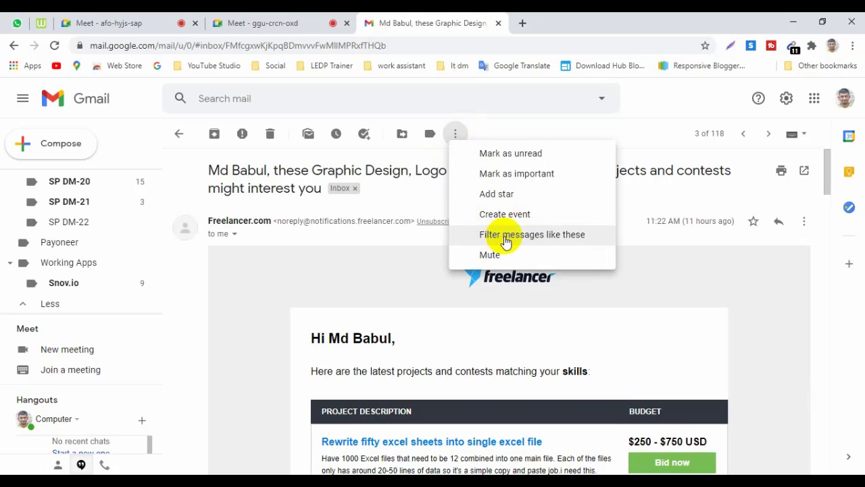
{"action": "left_click", "coordinate": [518, 235]}
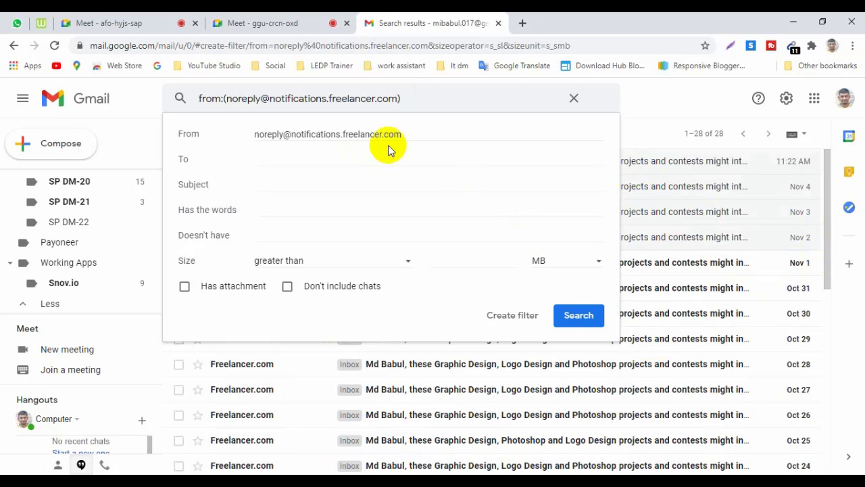
{"action": "left_click", "coordinate": [497, 319]}
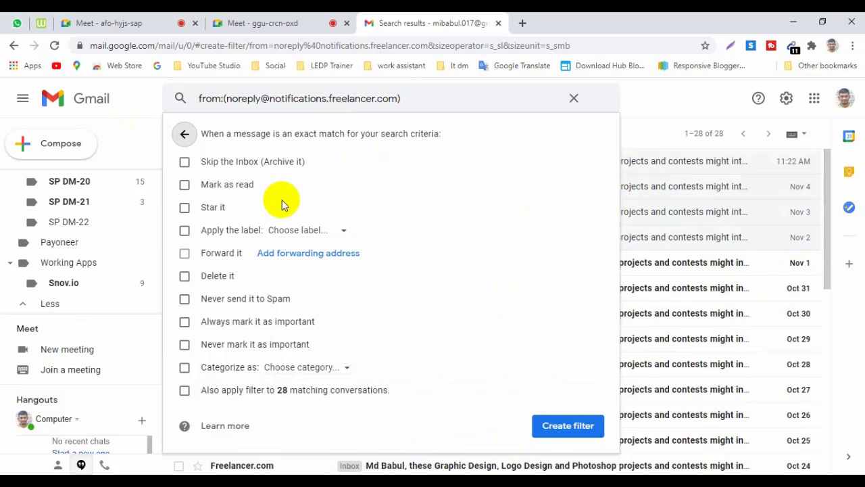
Create a Freelancing label for the filter, and set the filter to skip the inbox and also apply to matching conversations
{"action": "left_click", "coordinate": [317, 231]}
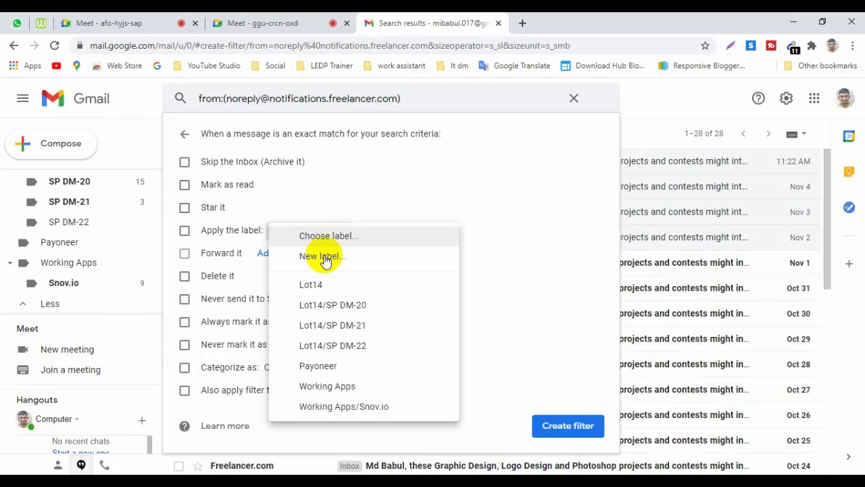
{"action": "left_click", "coordinate": [324, 257]}
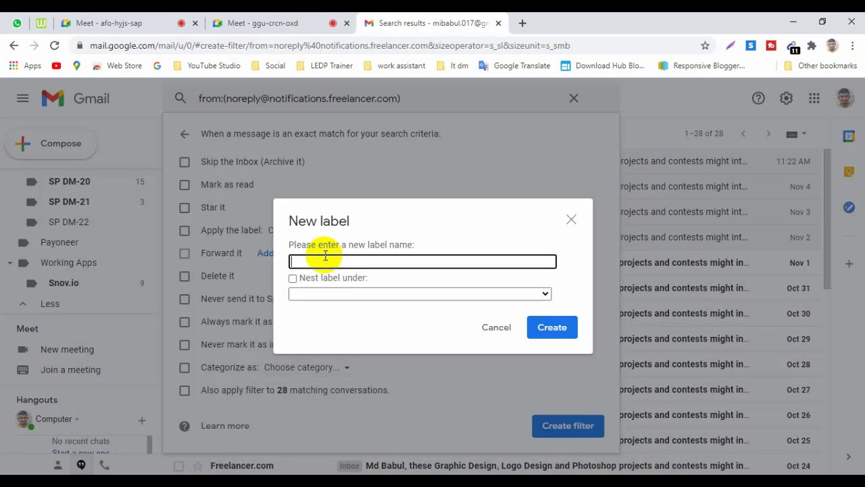
{"action": "type", "text": "Freelancing"}
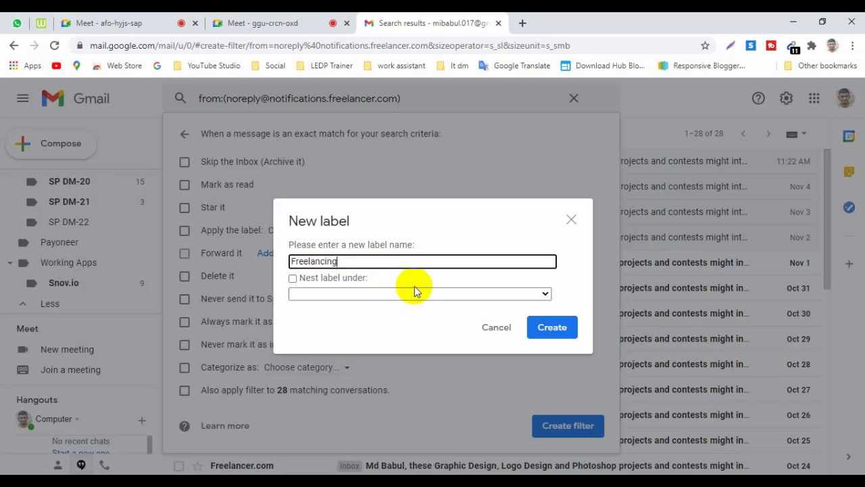
{"action": "left_click", "coordinate": [545, 329]}
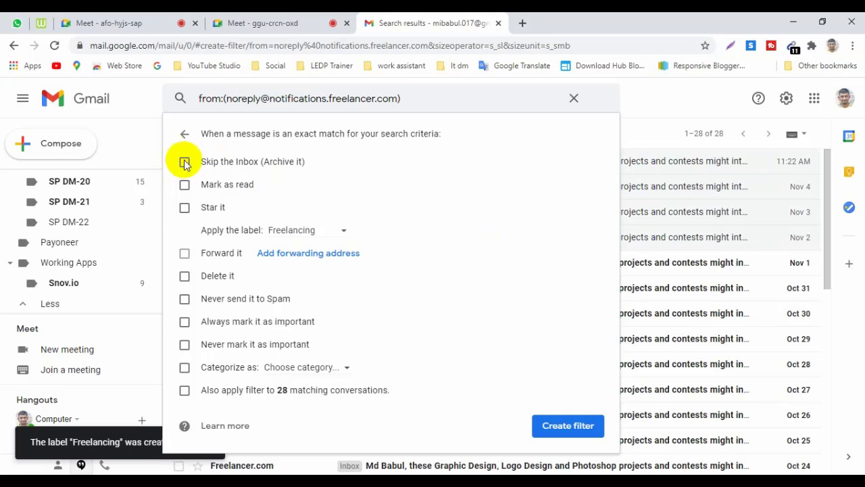
{"action": "left_click", "coordinate": [228, 162]}
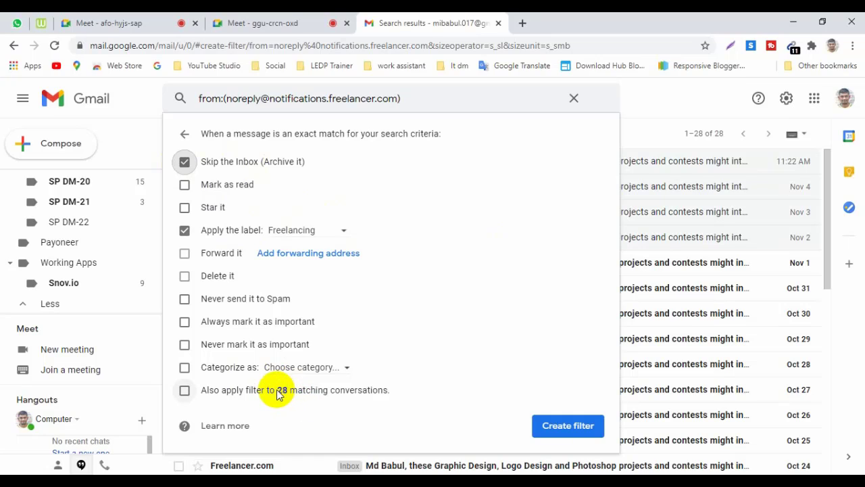
{"action": "left_click", "coordinate": [184, 391]}
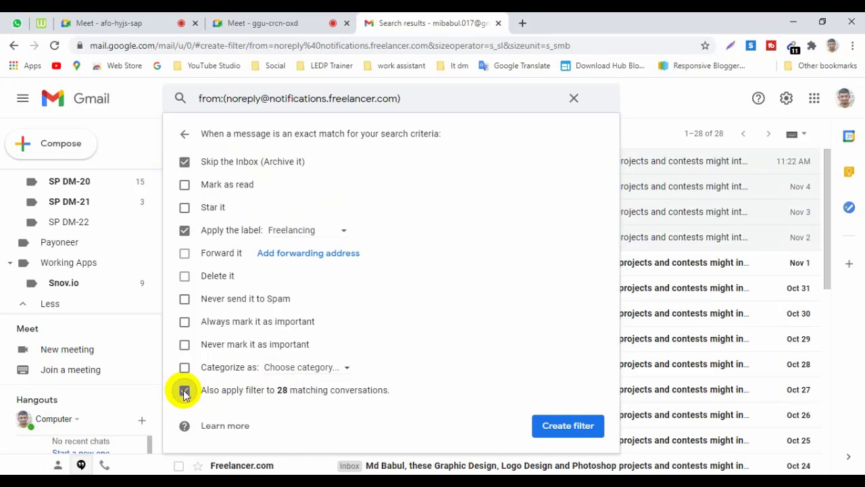
Create the label Freelancer.com nested under Freelancing as the filter's applied label, and create the filter
{"action": "left_click", "coordinate": [336, 234]}
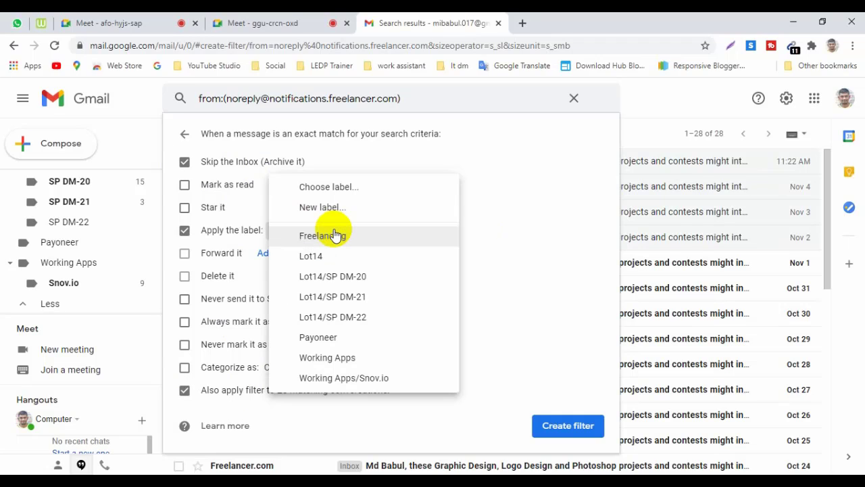
{"action": "left_click", "coordinate": [352, 205]}
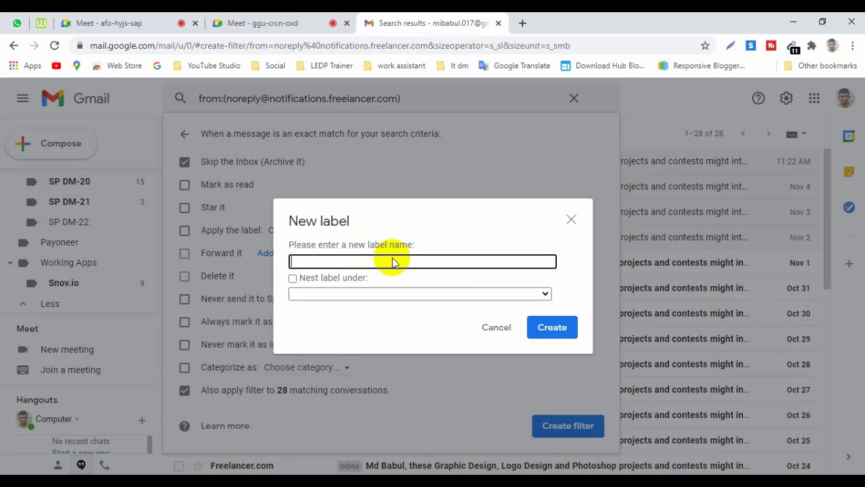
{"action": "type", "text": "Freelancer"}
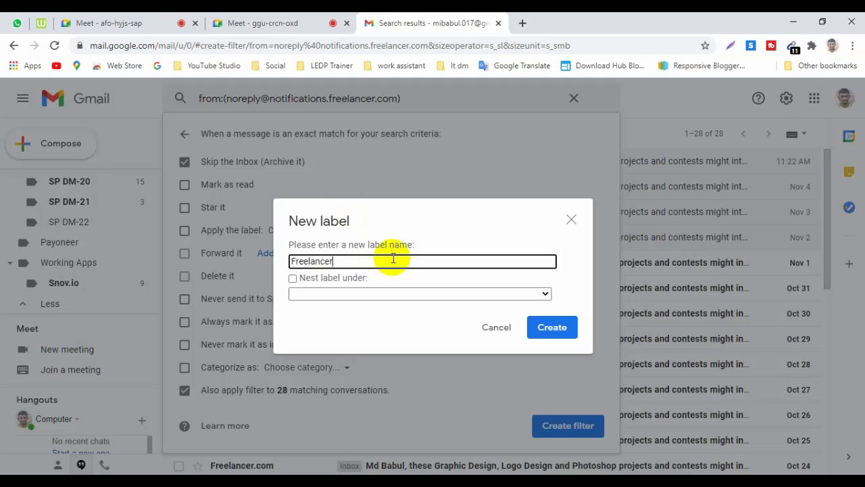
{"action": "type", "text": ".com"}
{"action": "left_click", "coordinate": [292, 279]}
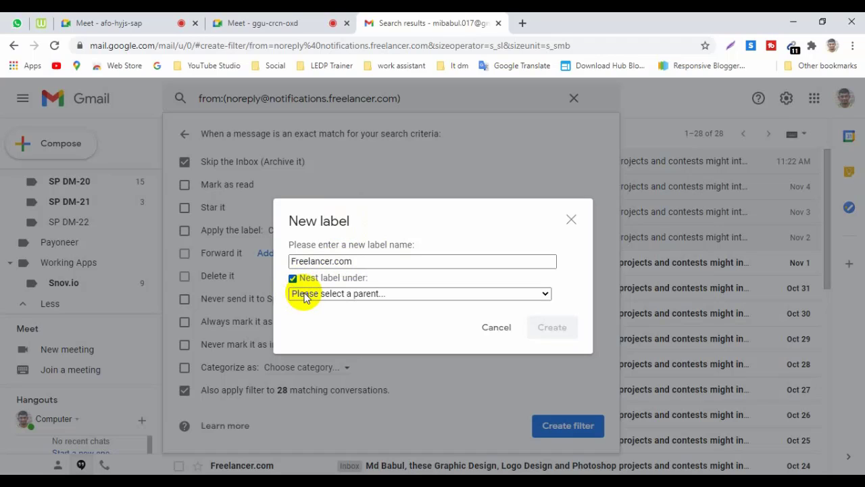
{"action": "left_click", "coordinate": [433, 293]}
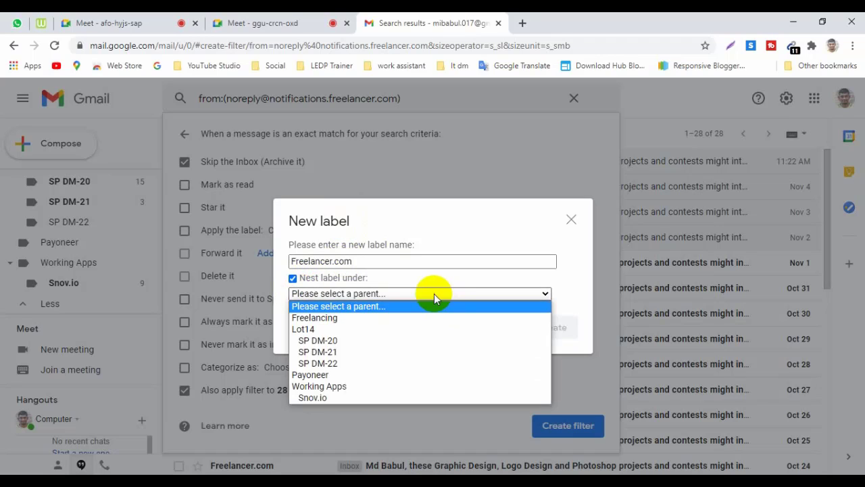
{"action": "left_click", "coordinate": [337, 319]}
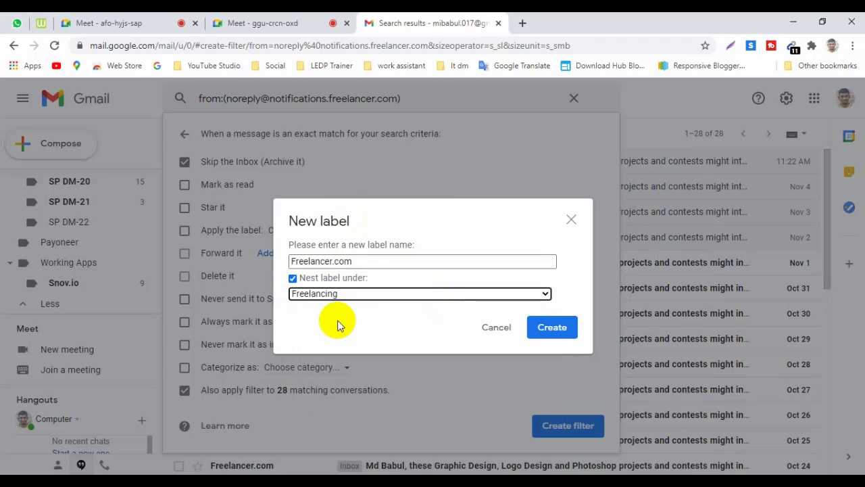
{"action": "left_click", "coordinate": [551, 328]}
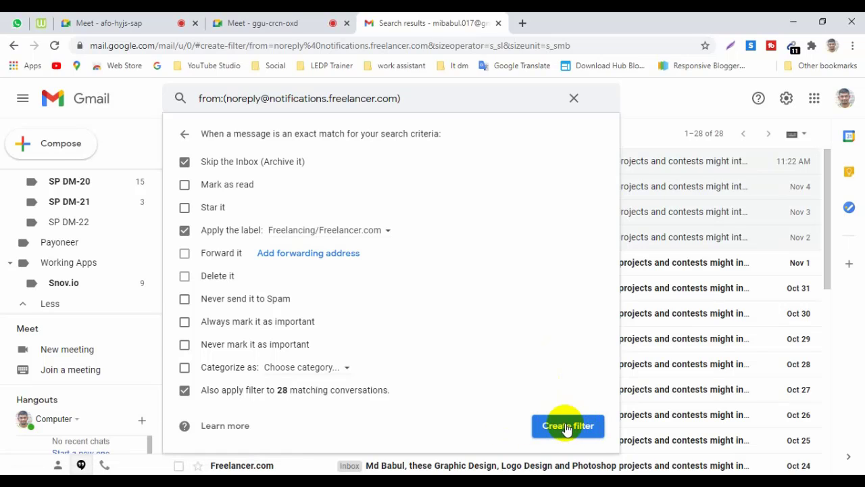
{"action": "left_click", "coordinate": [566, 426]}
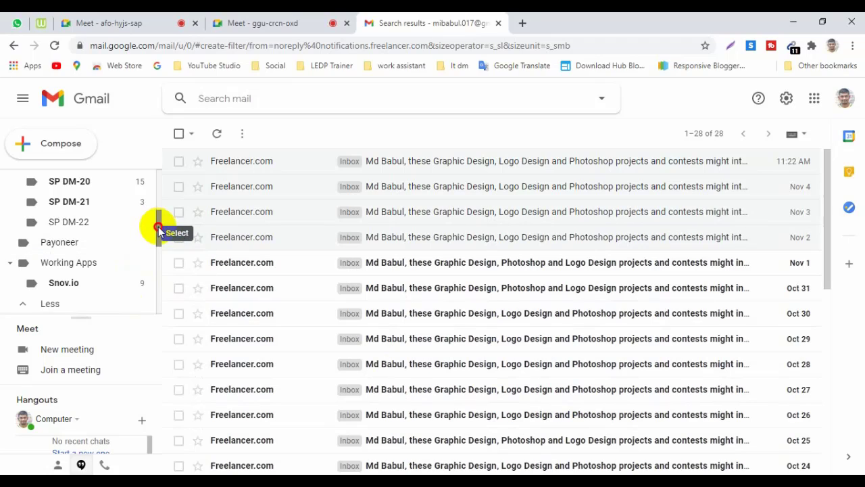
Check the Freelancing labels in the label list and review which messages remain in the inbox
{"action": "left_click_drag", "start_coordinate": [157, 226], "coordinate": [151, 189]}
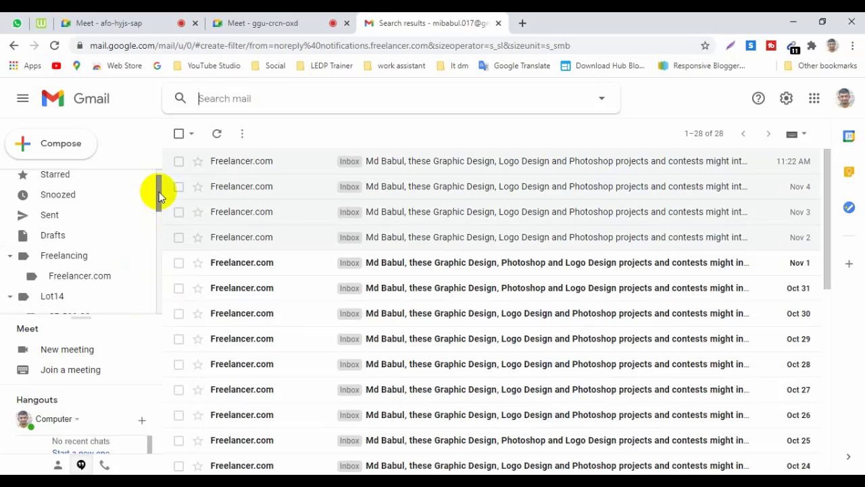
{"action": "mouse_move", "coordinate": [158, 191]}
{"action": "left_mouse_down"}
{"action": "mouse_move", "coordinate": [158, 293]}
{"action": "mouse_move", "coordinate": [167, 180]}
{"action": "left_mouse_up"}
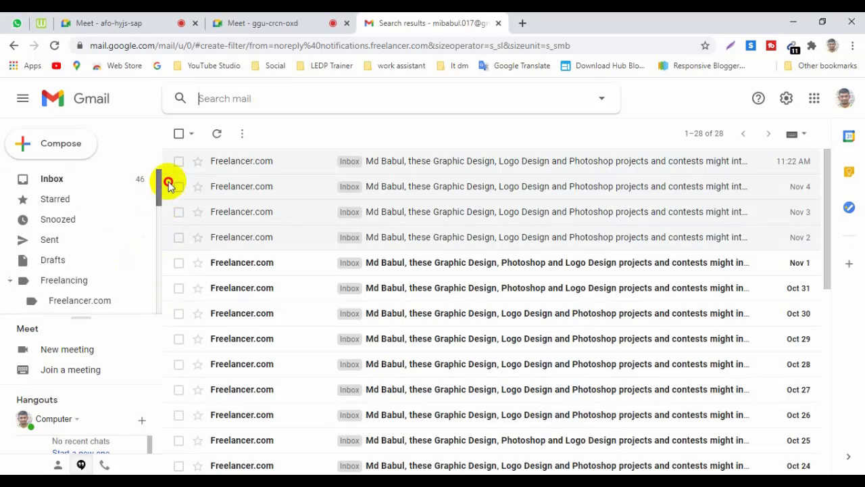
{"action": "left_click", "coordinate": [82, 105]}
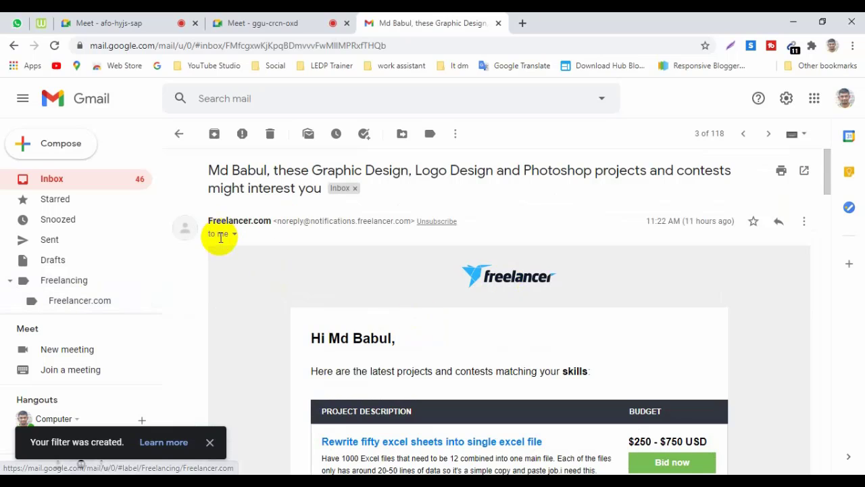
{"action": "left_click", "coordinate": [103, 107]}
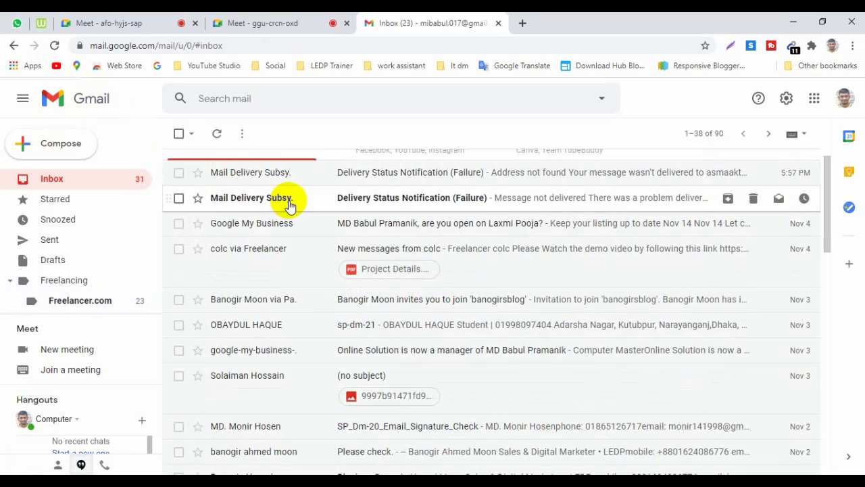
{"action": "mouse_move", "coordinate": [289, 202]}
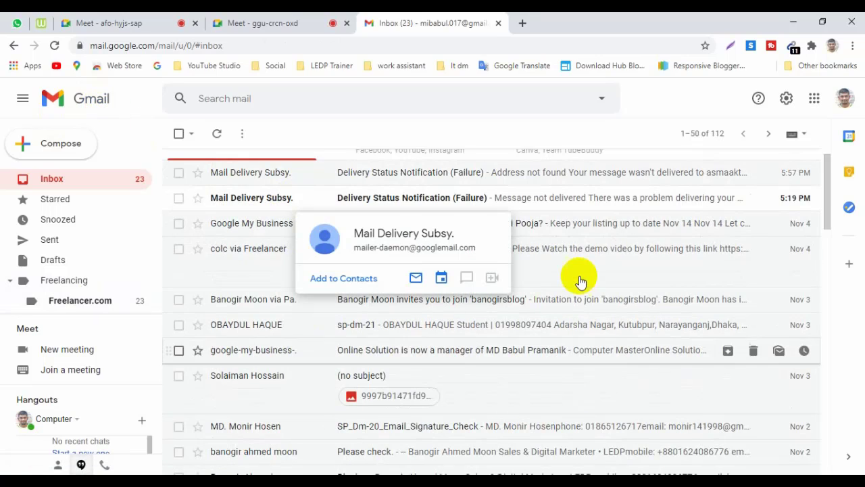
{"action": "mouse_move", "coordinate": [827, 204]}
{"action": "left_mouse_down"}
{"action": "mouse_move", "coordinate": [828, 247]}
{"action": "mouse_move", "coordinate": [833, 210]}
{"action": "left_mouse_up"}
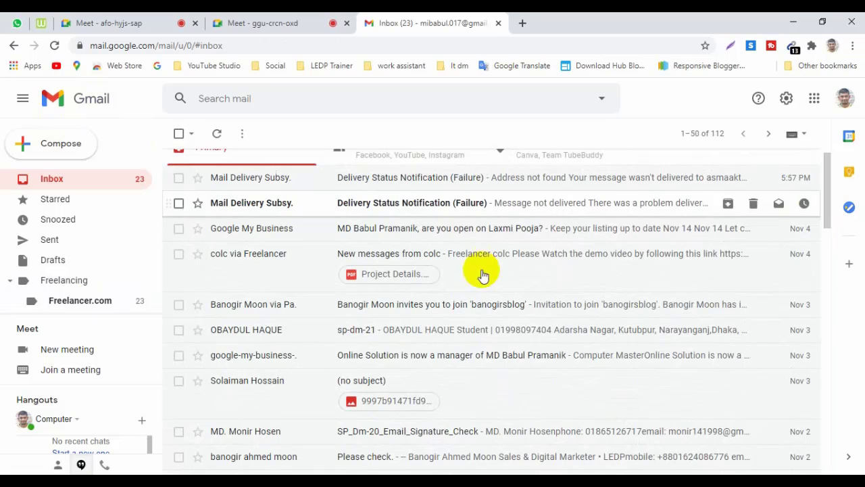
From the Nov 4 message sent via Freelancer with the Project Details attachment, start a sender-based filter and proceed to its filter actions
{"action": "left_click", "coordinate": [280, 269]}
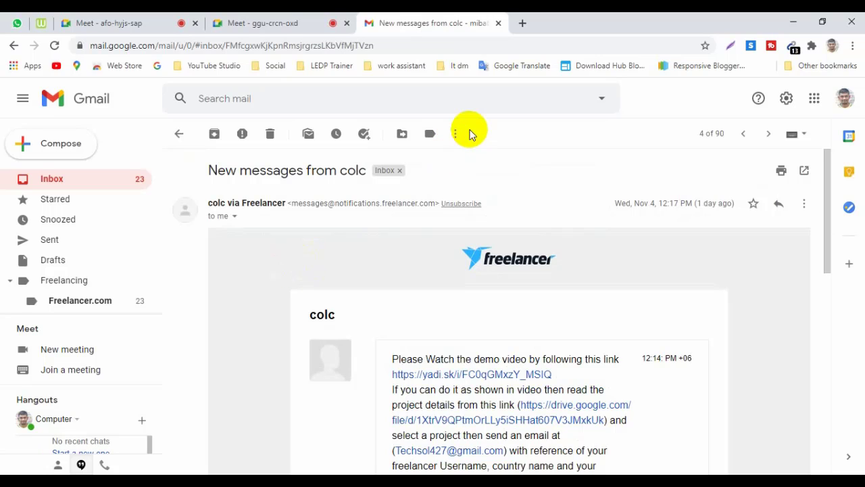
{"action": "left_click", "coordinate": [458, 133]}
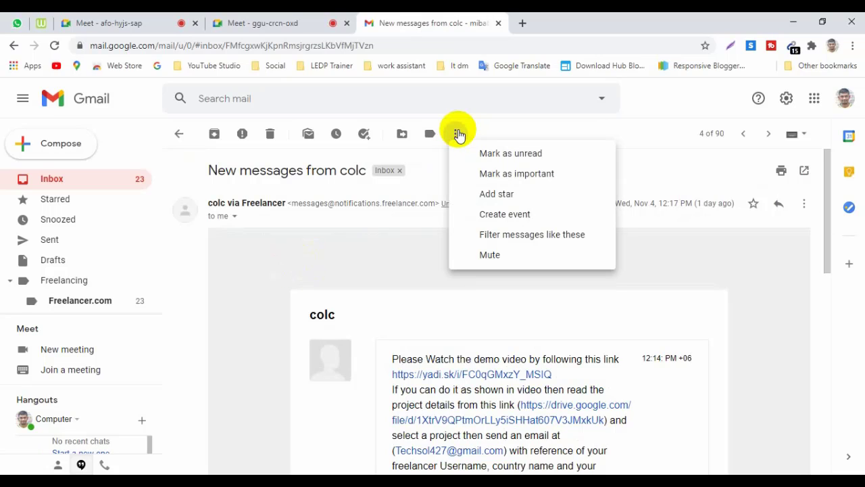
{"action": "left_click", "coordinate": [499, 237]}
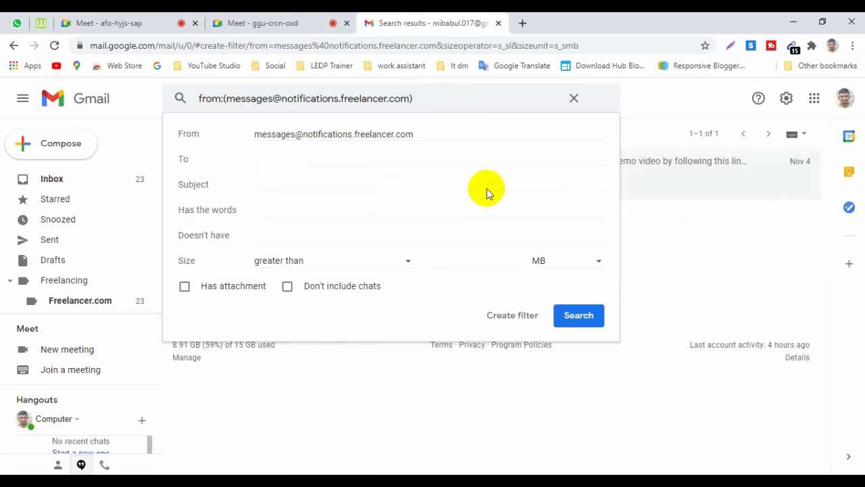
{"action": "left_click", "coordinate": [503, 319]}
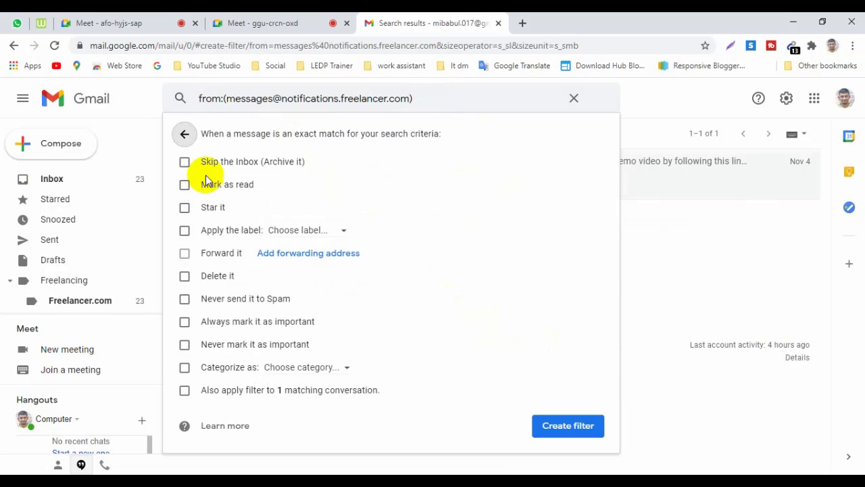
Create the filter with skipping the inbox, the label Freelancing/Freelancer.com, and application to the matching conversation
{"action": "left_click", "coordinate": [183, 162]}
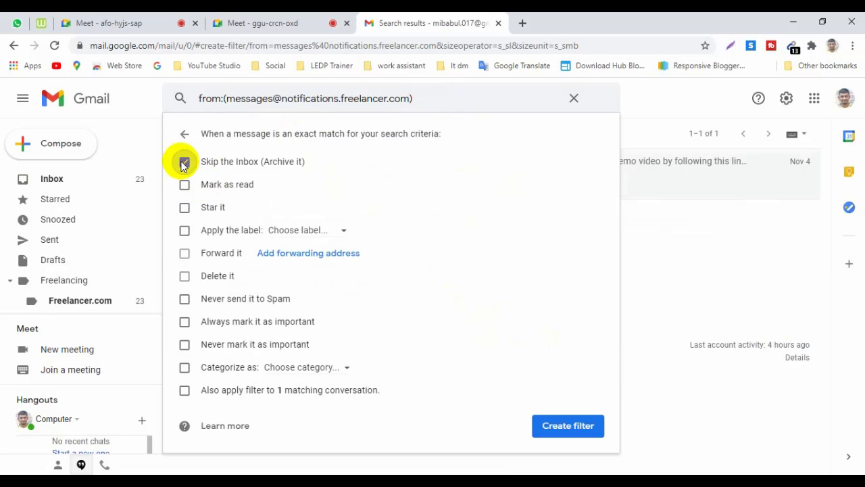
{"action": "left_click", "coordinate": [312, 231]}
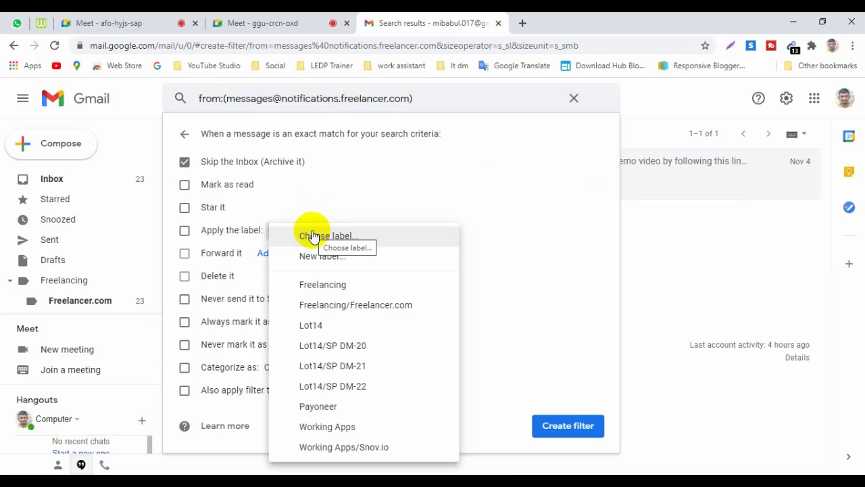
{"action": "left_click", "coordinate": [367, 305]}
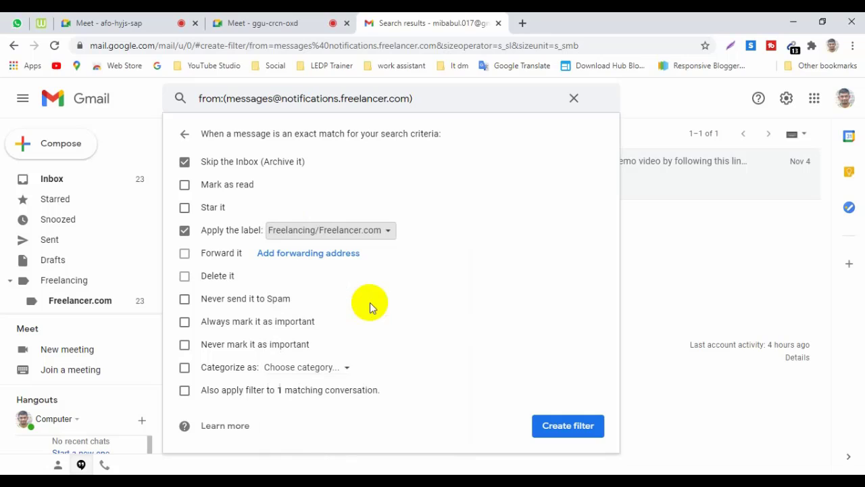
{"action": "left_click", "coordinate": [185, 390]}
{"action": "left_click", "coordinate": [185, 391]}
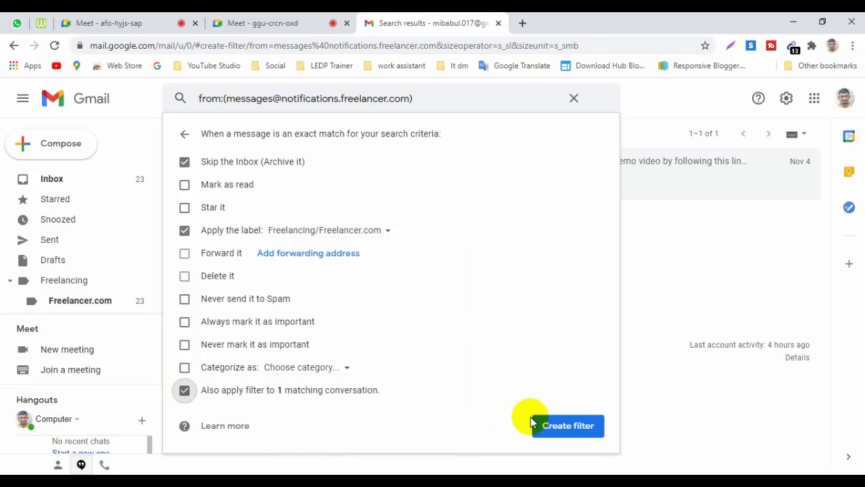
{"action": "left_click", "coordinate": [566, 426]}
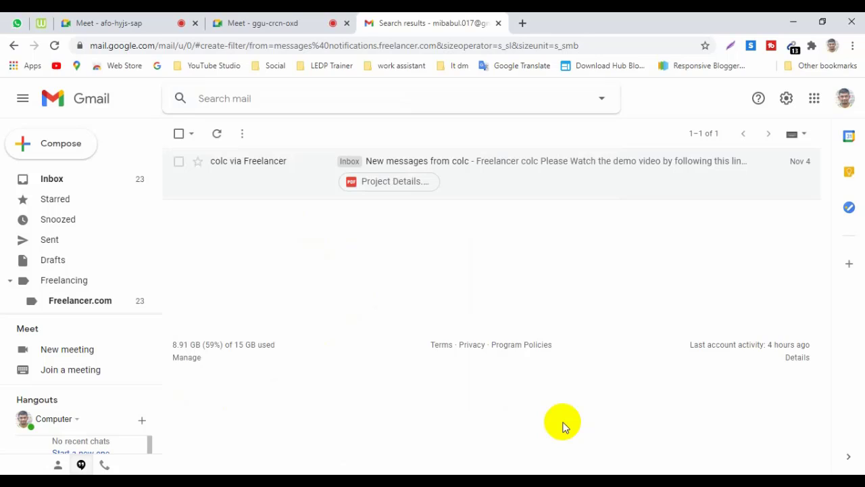
From the inbox's Oct 22 Freelancer.com message "Action Required: Changes to bidding", start a sender-based filter and proceed to its filter actions
{"action": "left_click", "coordinate": [80, 100]}
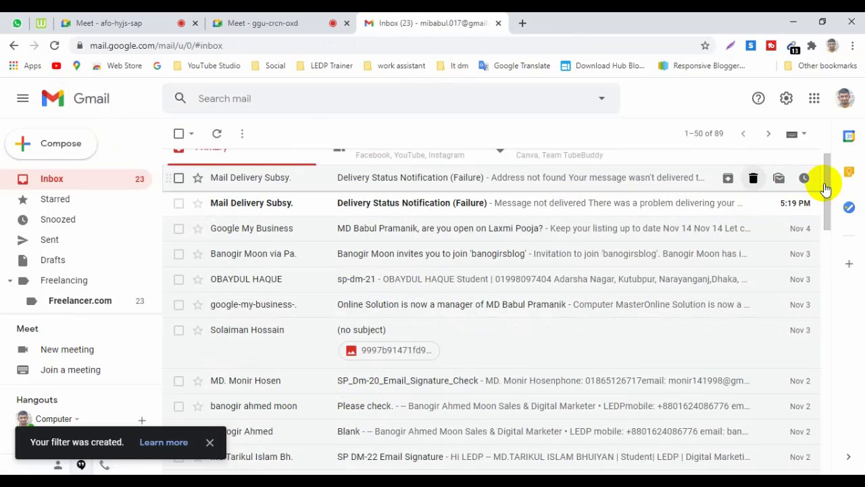
{"action": "left_click_drag", "start_coordinate": [829, 183], "coordinate": [830, 257]}
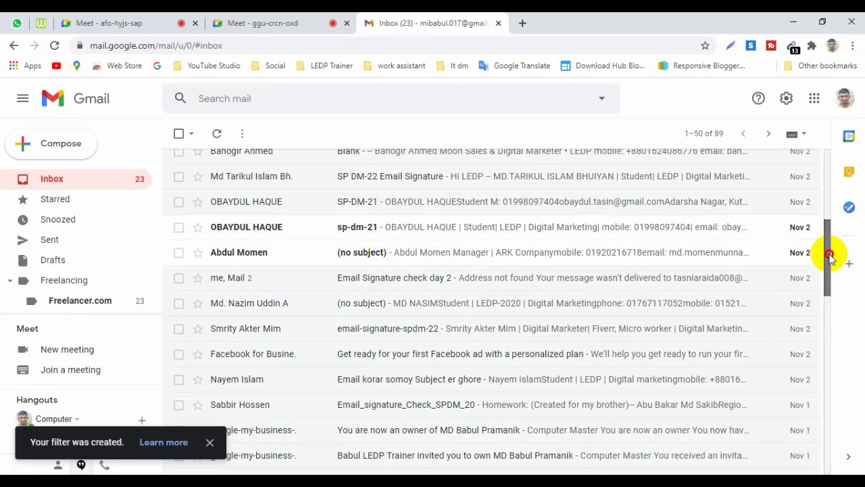
{"action": "left_click_drag", "start_coordinate": [829, 255], "coordinate": [832, 309]}
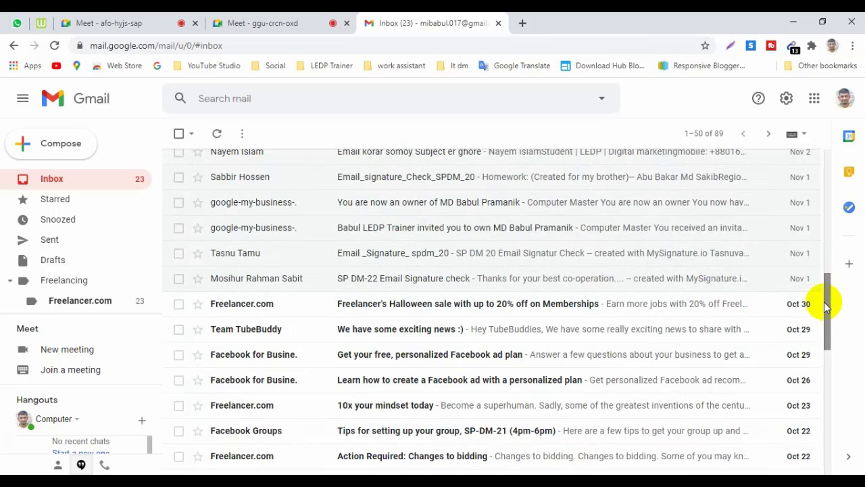
{"action": "left_click_drag", "start_coordinate": [826, 304], "coordinate": [827, 343]}
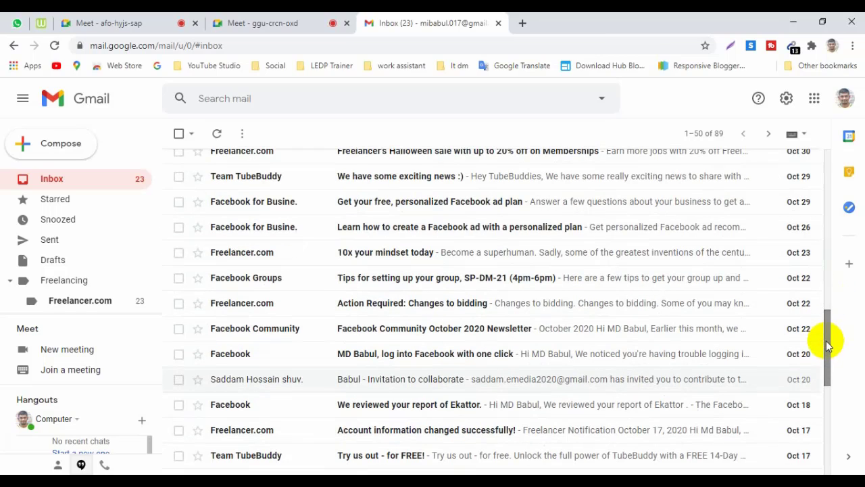
{"action": "left_click", "coordinate": [234, 312]}
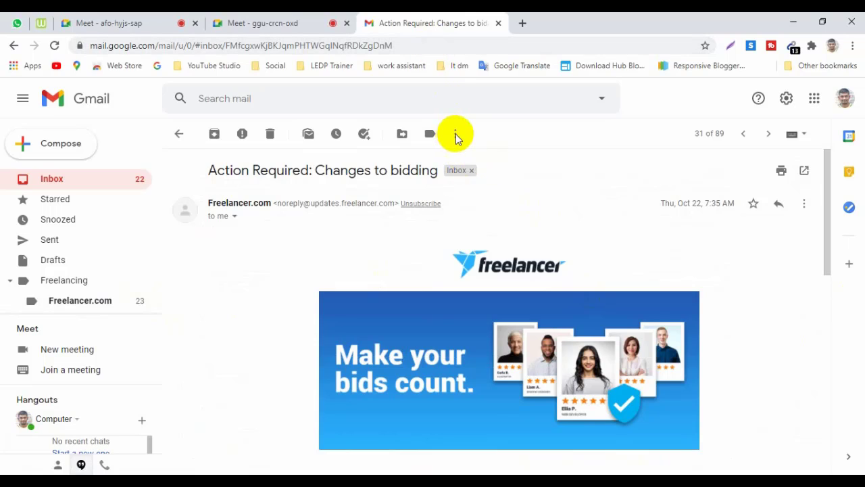
{"action": "left_click", "coordinate": [456, 135]}
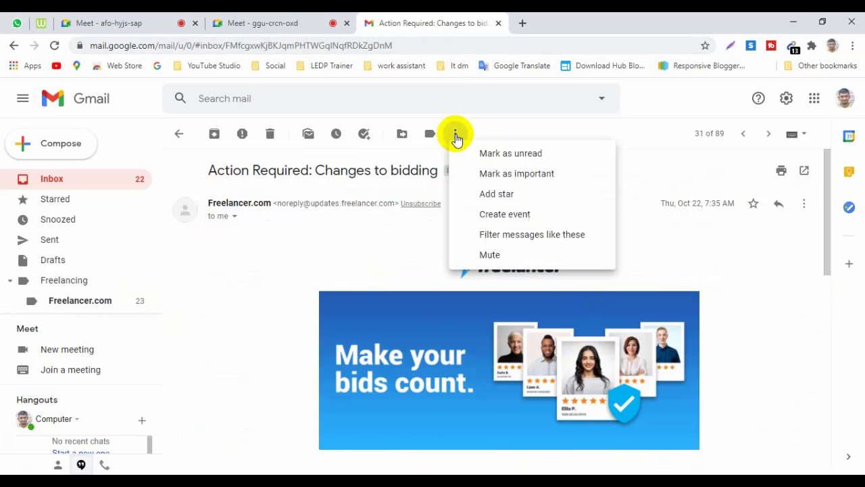
{"action": "left_click", "coordinate": [511, 236]}
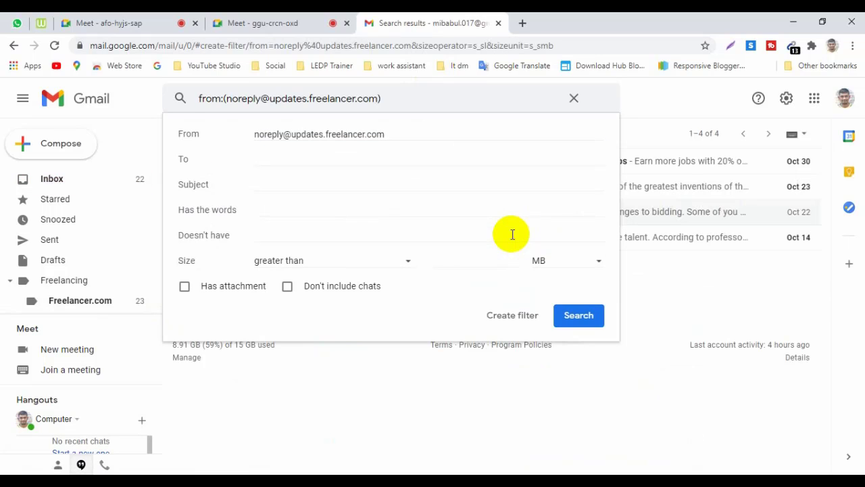
{"action": "left_click", "coordinate": [501, 316]}
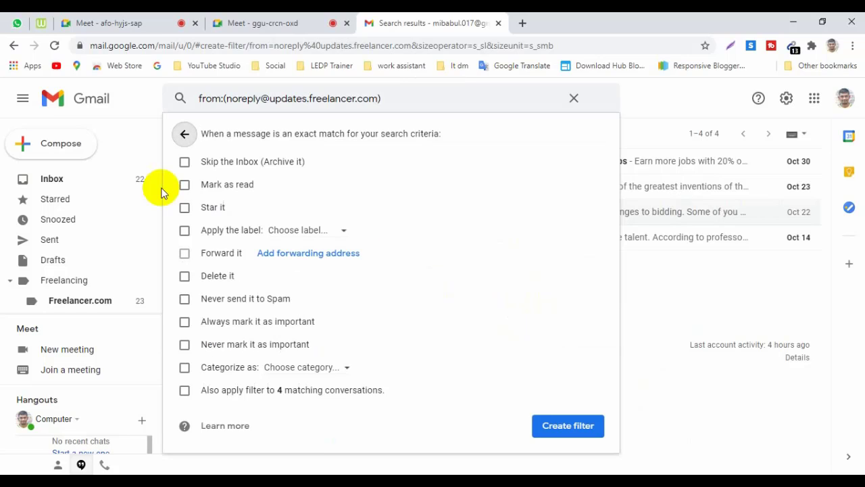
Set the Freelancer.com updates filter to skip the inbox, apply the label Freelancing/Freelancer.com and include matching conversations, and create it
{"action": "left_click", "coordinate": [184, 161]}
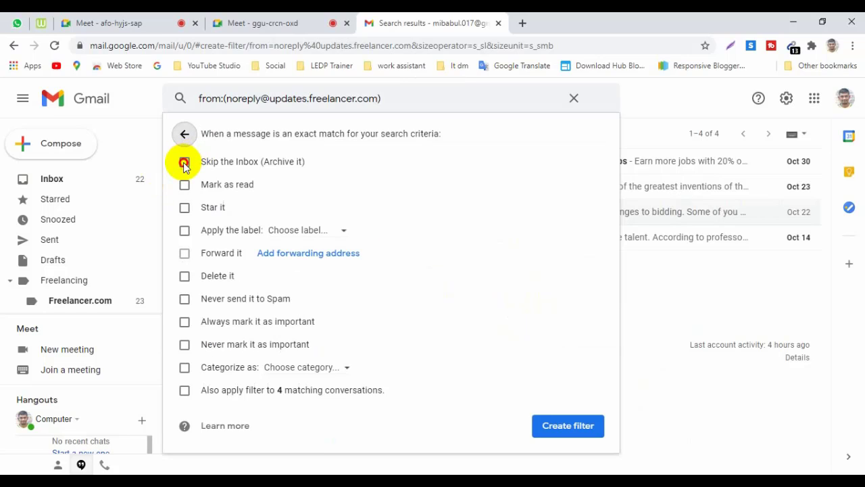
{"action": "left_click", "coordinate": [320, 230]}
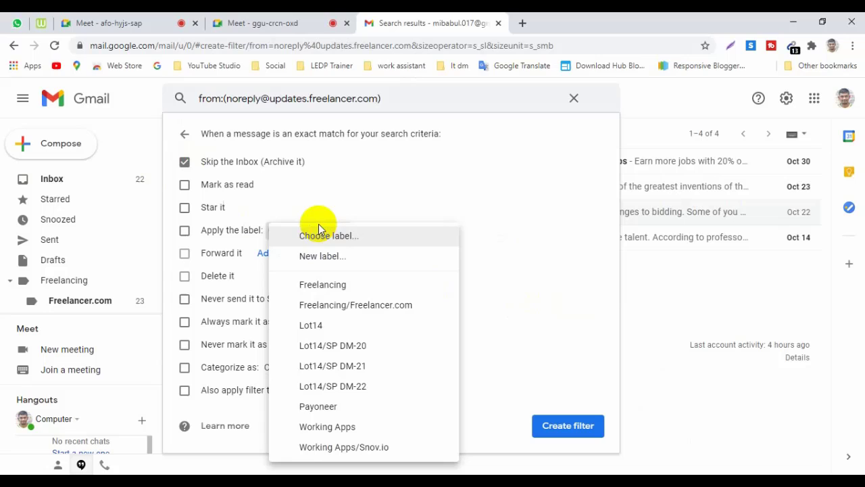
{"action": "left_click", "coordinate": [348, 312]}
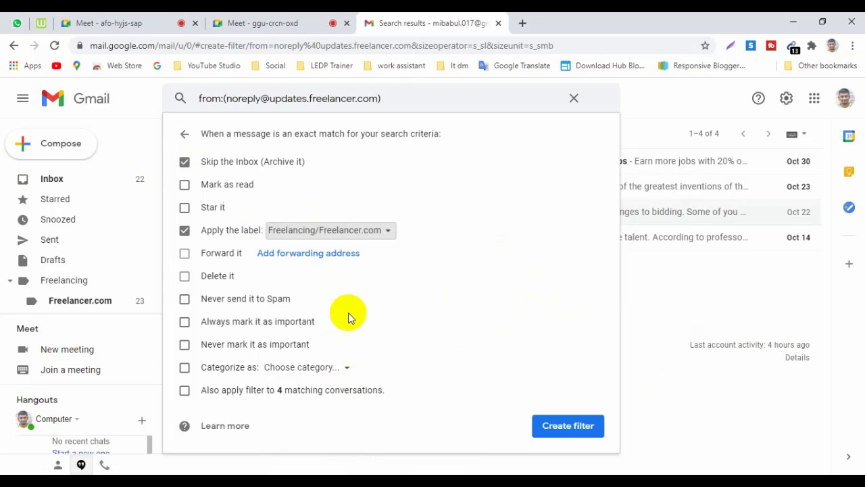
{"action": "left_click", "coordinate": [184, 391]}
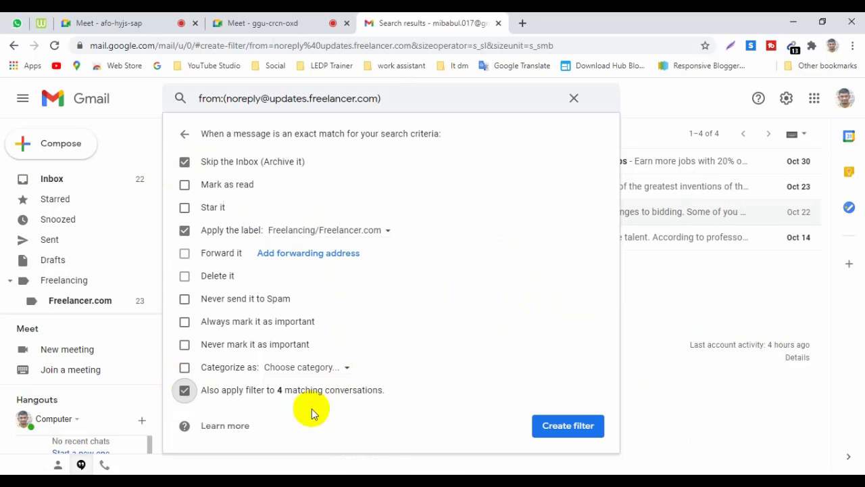
{"action": "left_click", "coordinate": [565, 431]}
{"action": "key", "text": "BackSpace"}
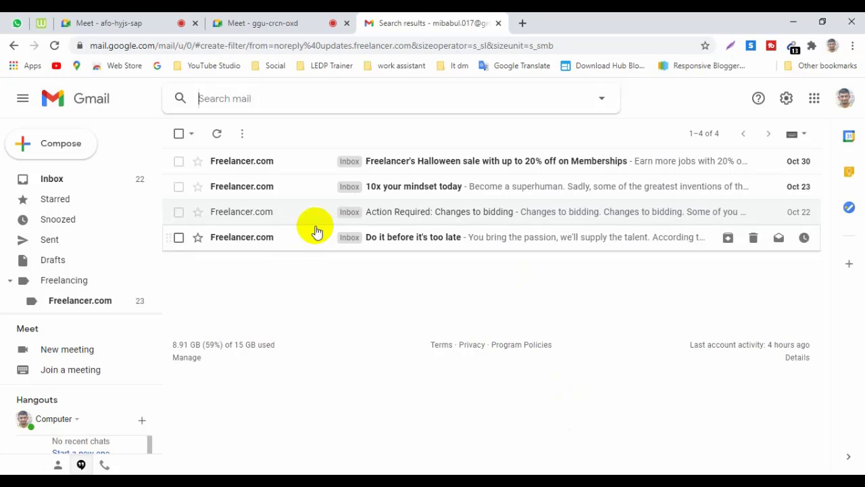
Return to the inbox, start a filter from the Oct 29 INK message in the Promotions category, and proceed to its filter actions
{"action": "left_click", "coordinate": [97, 104]}
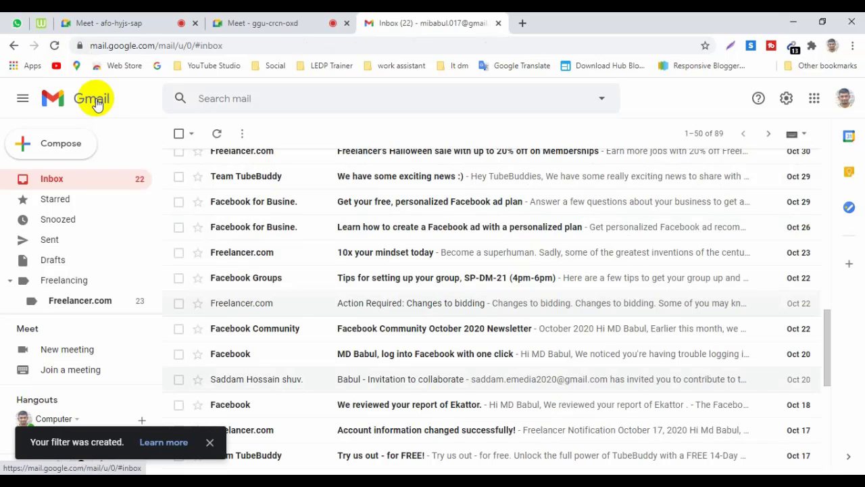
{"action": "left_click", "coordinate": [97, 104]}
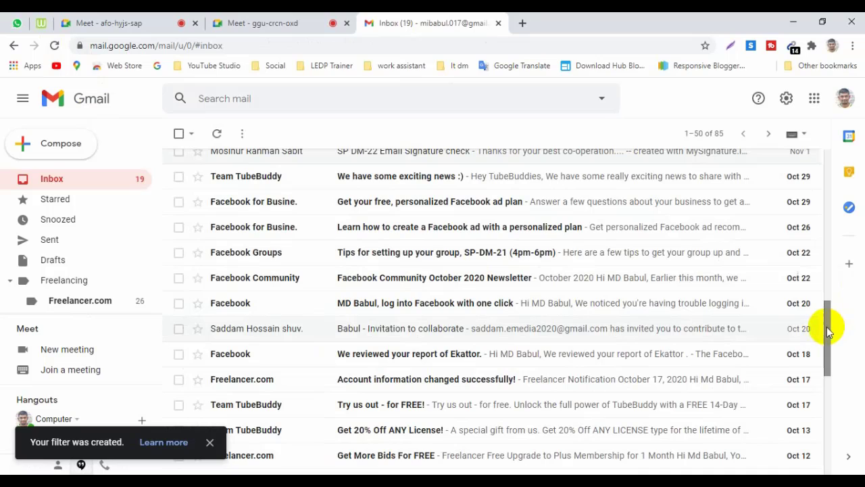
{"action": "left_click", "coordinate": [831, 424]}
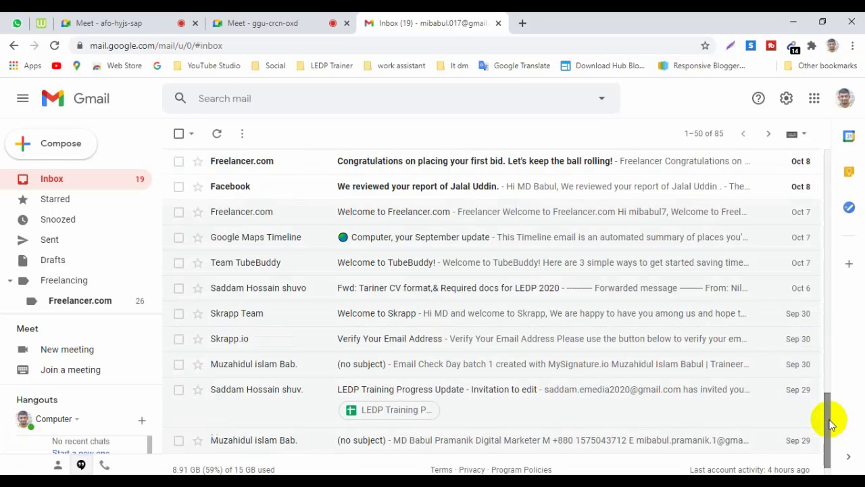
{"action": "left_click", "coordinate": [832, 223]}
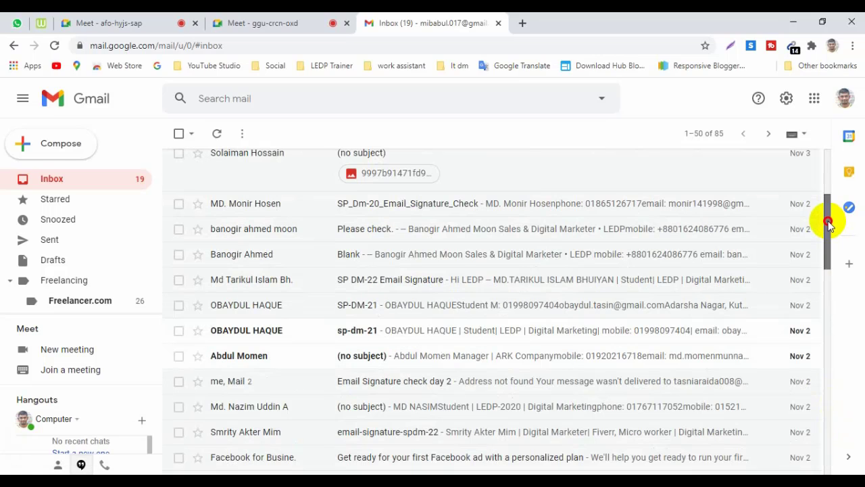
{"action": "left_click_drag", "start_coordinate": [830, 226], "coordinate": [827, 170]}
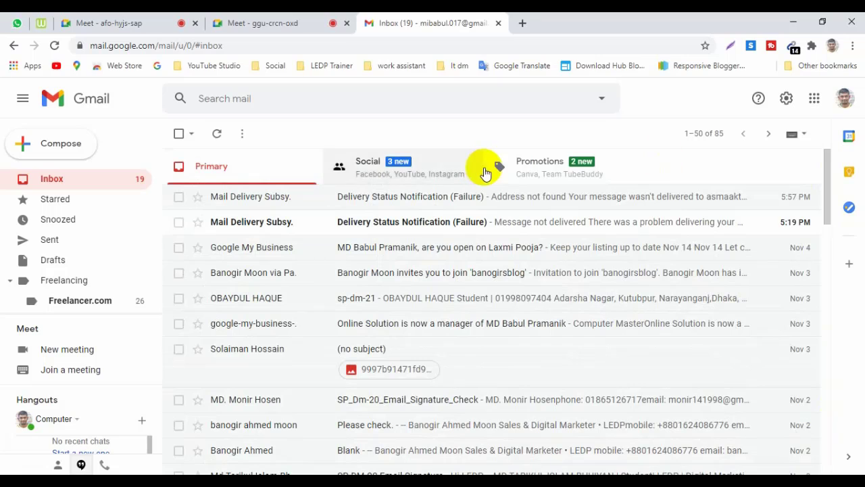
{"action": "left_click", "coordinate": [547, 174]}
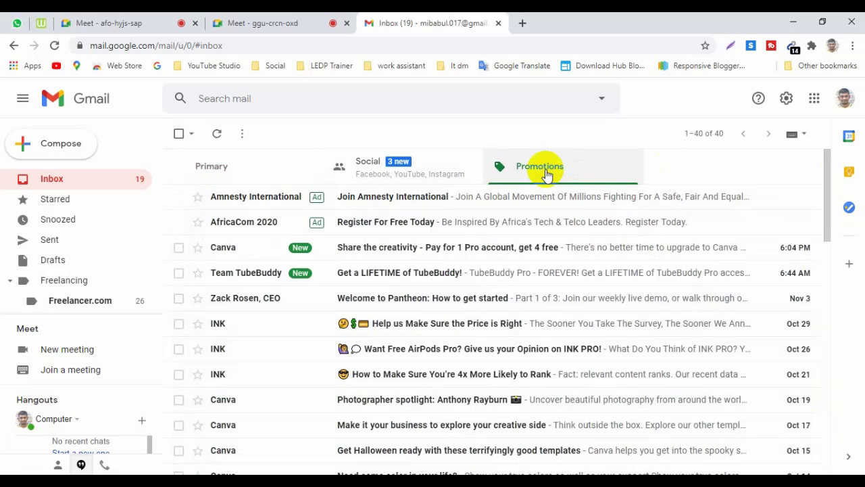
{"action": "left_click", "coordinate": [270, 330]}
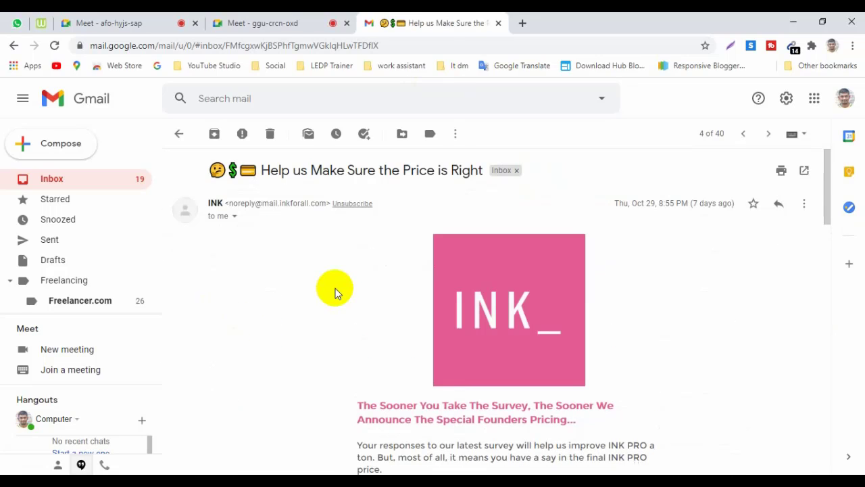
{"action": "left_click", "coordinate": [456, 139]}
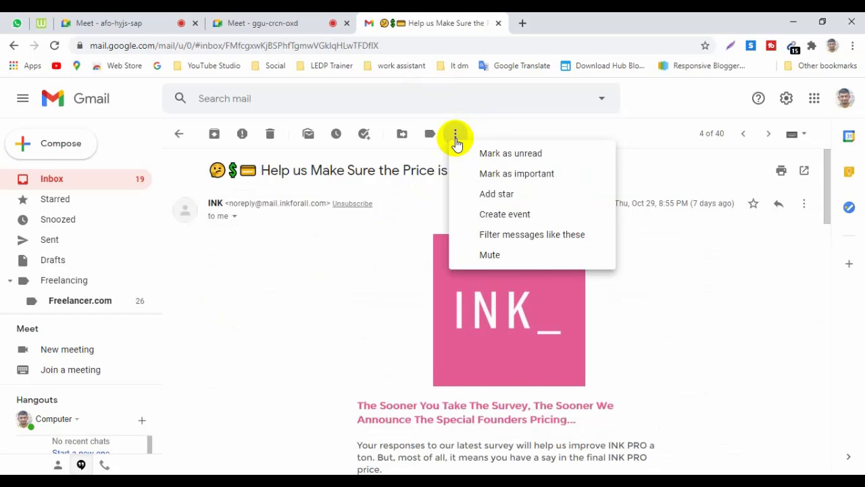
{"action": "left_click", "coordinate": [555, 236]}
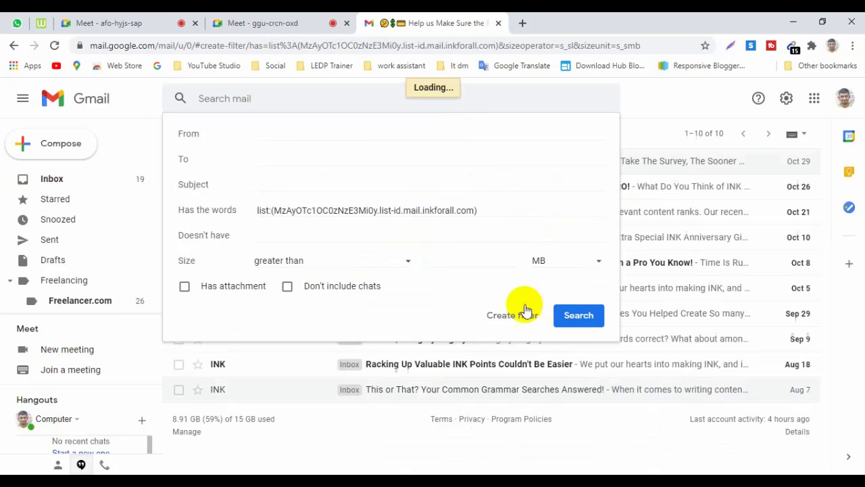
{"action": "left_click", "coordinate": [500, 313]}
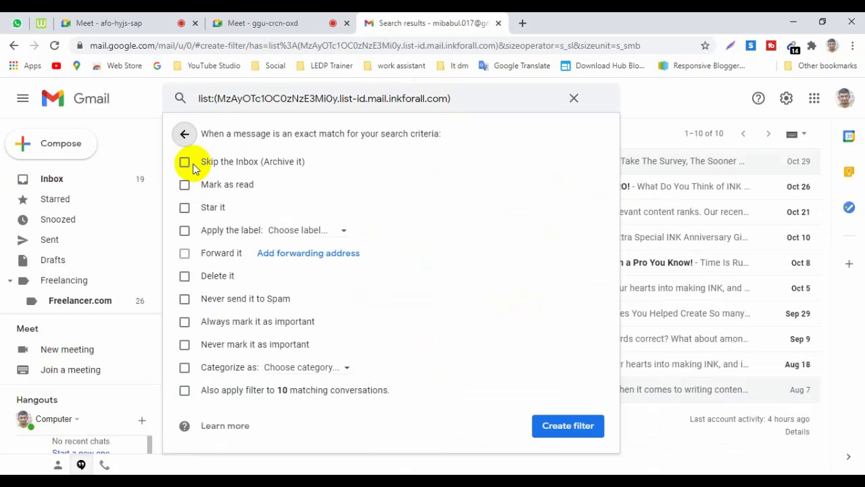
Set the INK mailing-list filter to delete messages and also apply to matching conversations, and create it
{"action": "left_click", "coordinate": [184, 276]}
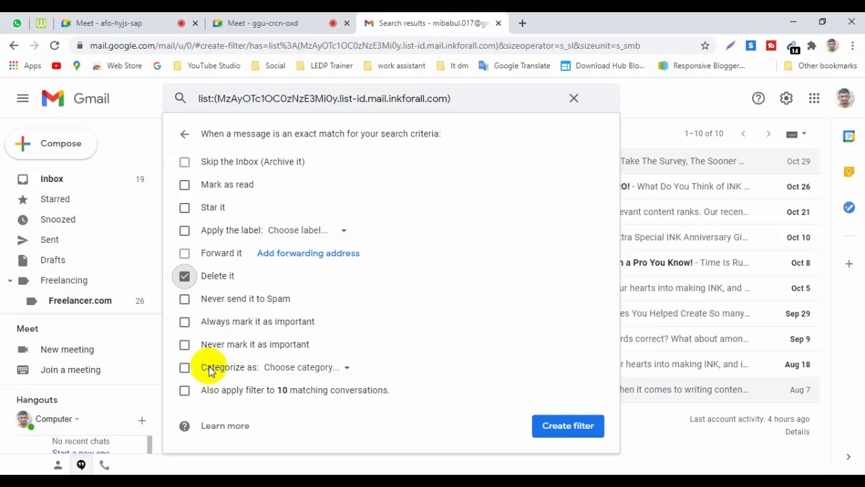
{"action": "left_click", "coordinate": [184, 392]}
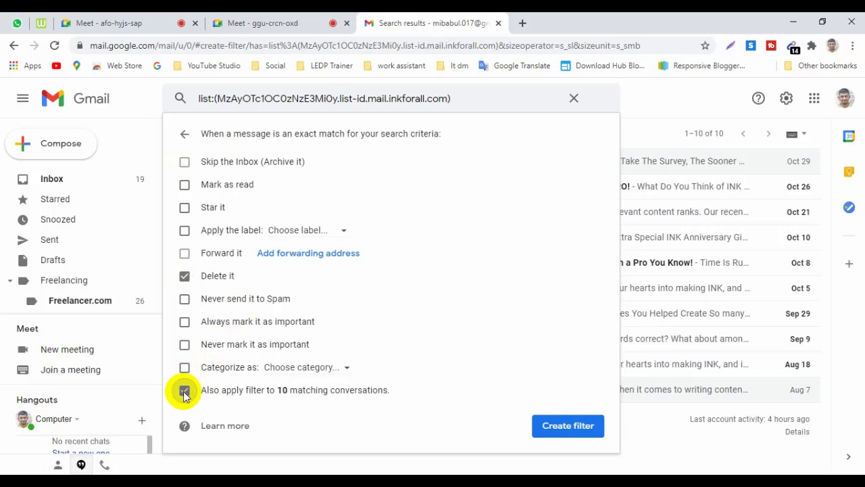
{"action": "left_click", "coordinate": [569, 427]}
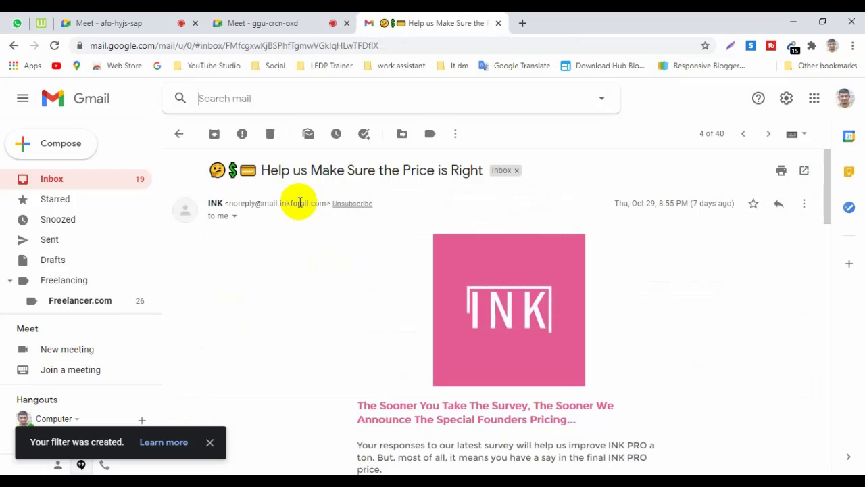
Return to the inbox, start a filter from the Sep 23 Canva promotion "Set your ideas in motion", and proceed to its filter actions
{"action": "left_click", "coordinate": [88, 104]}
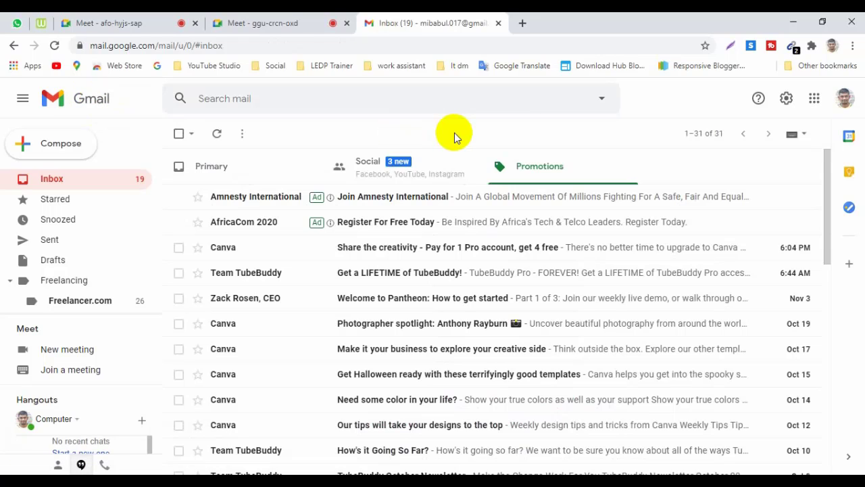
{"action": "left_click", "coordinate": [830, 306]}
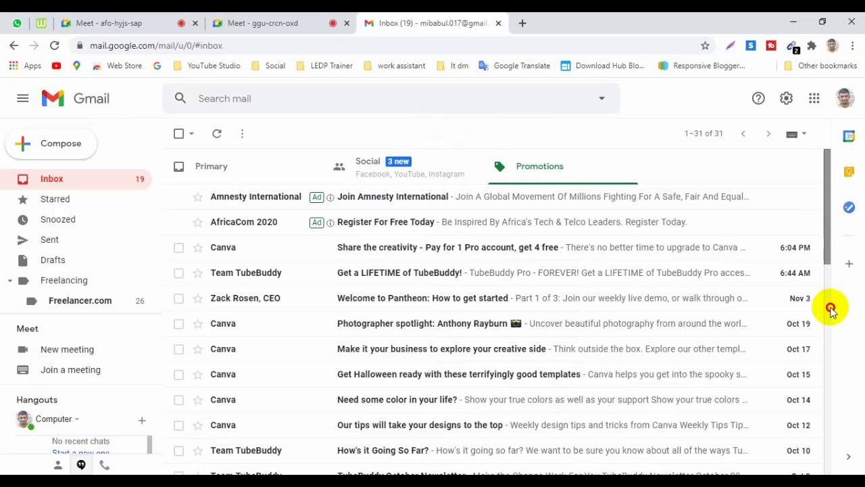
{"action": "left_click_drag", "start_coordinate": [830, 309], "coordinate": [822, 353]}
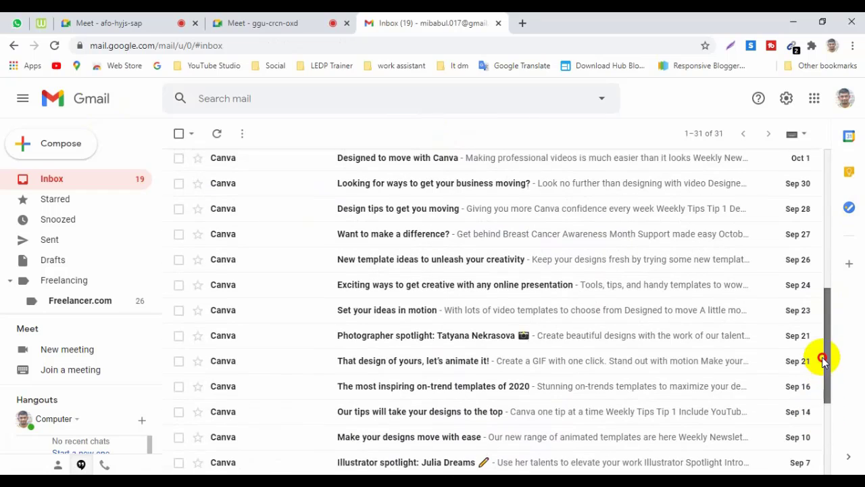
{"action": "left_click", "coordinate": [282, 313]}
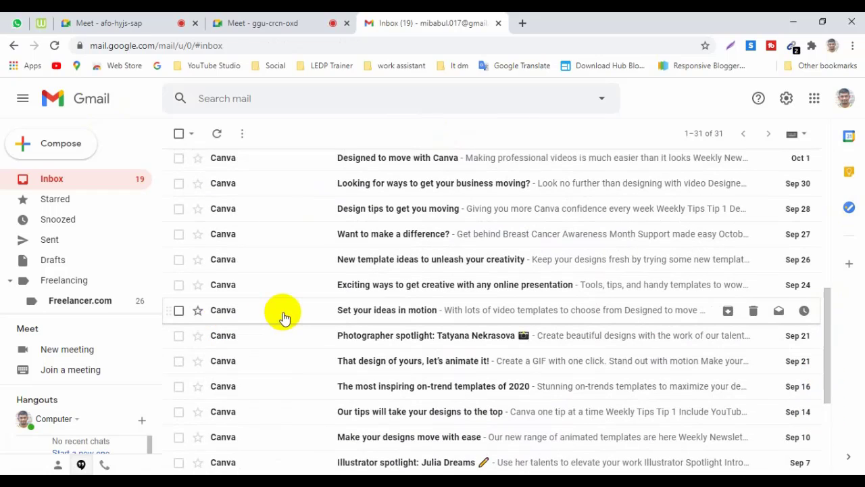
{"action": "left_click", "coordinate": [283, 315]}
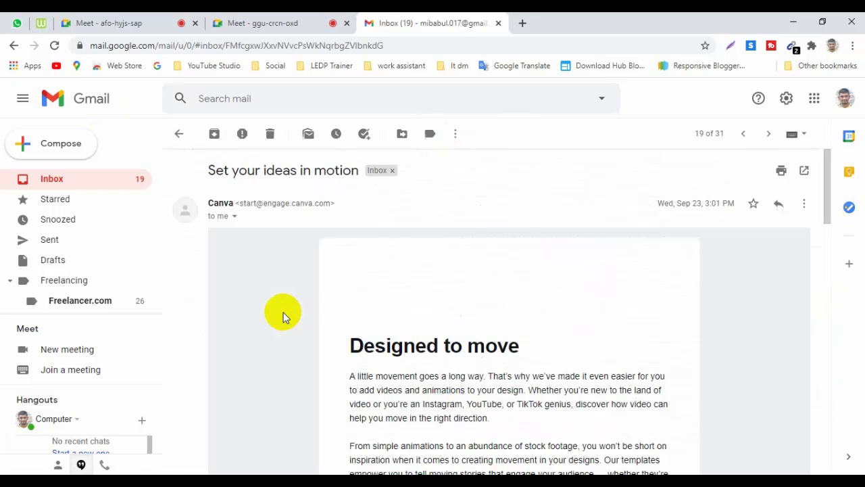
{"action": "left_click", "coordinate": [456, 134]}
{"action": "left_click", "coordinate": [530, 235]}
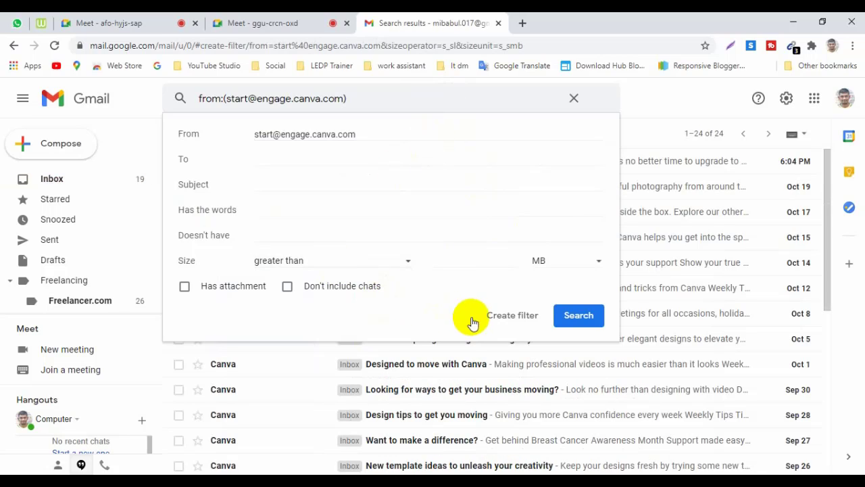
{"action": "left_click", "coordinate": [509, 315]}
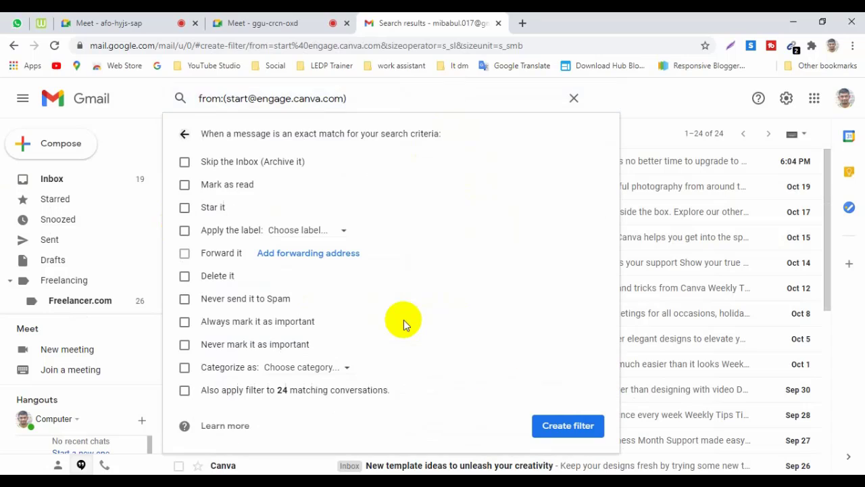
Set the Canva filter to delete messages and also apply to matching conversations, and create it
{"action": "left_click", "coordinate": [184, 390]}
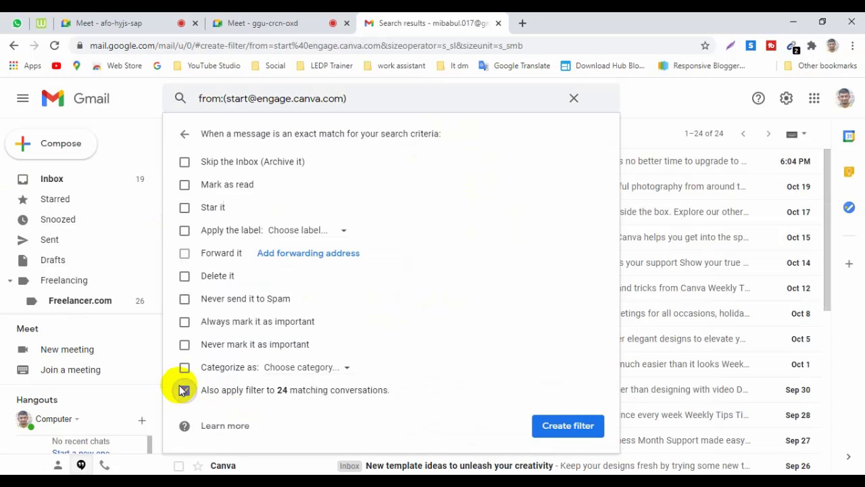
{"action": "left_click", "coordinate": [184, 276]}
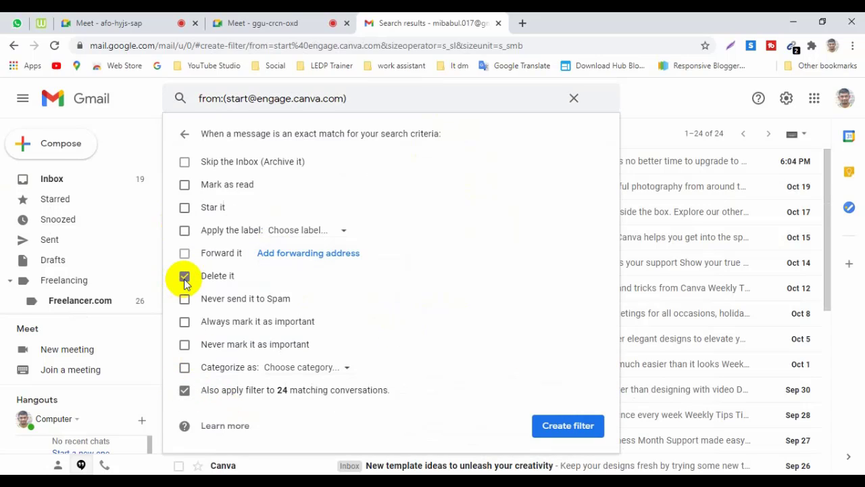
{"action": "left_click", "coordinate": [558, 428]}
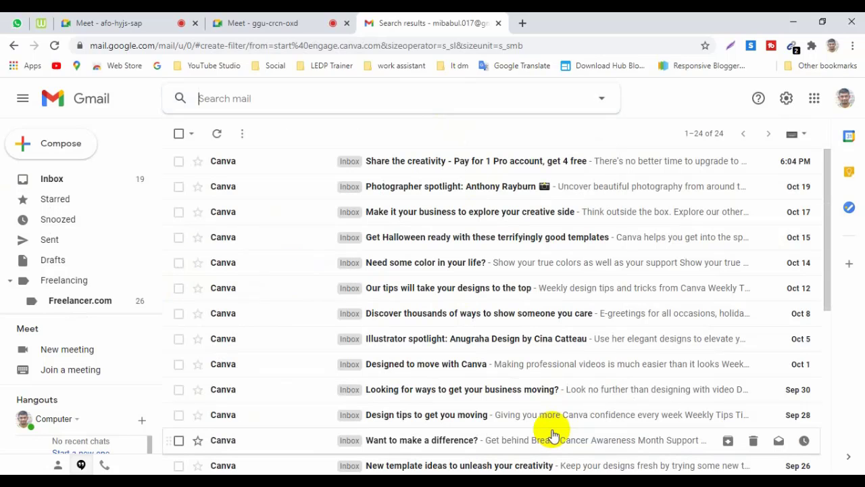
{"action": "left_click", "coordinate": [552, 432]}
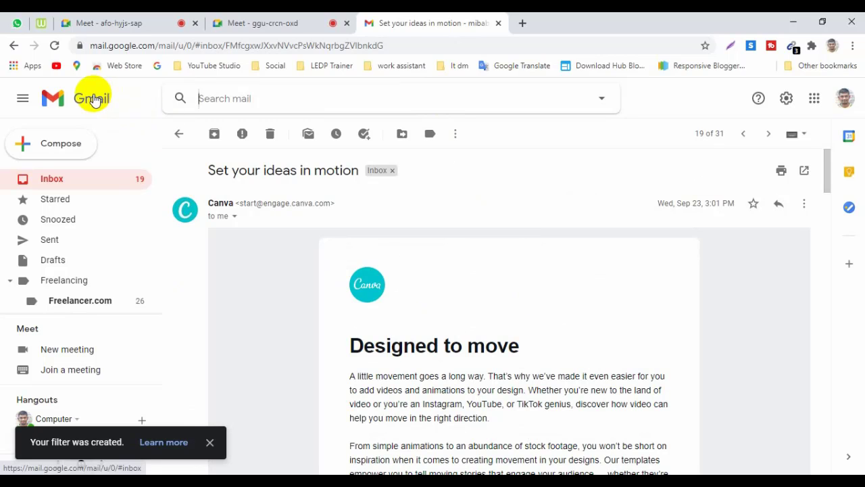
From the inbox's Social category, start a sender-based filter from the three-message Nov 4 YouTube comment conversation and proceed to its filter actions
{"action": "left_click", "coordinate": [93, 99]}
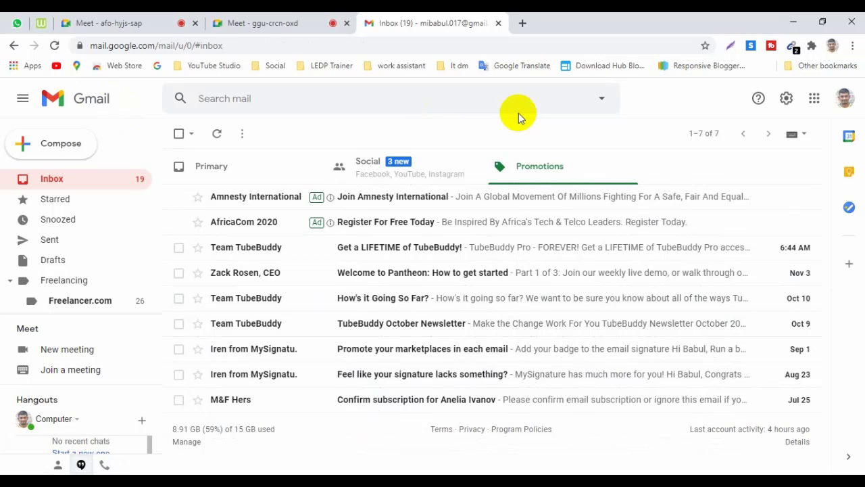
{"action": "left_click", "coordinate": [420, 176]}
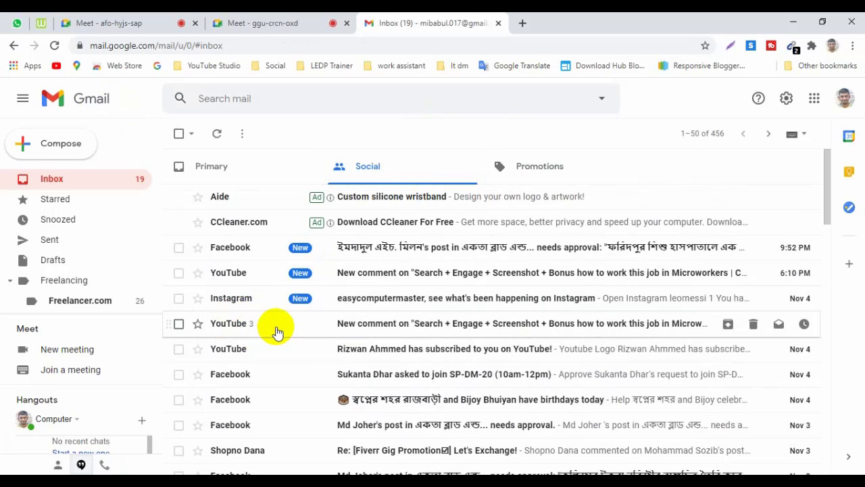
{"action": "left_click", "coordinate": [277, 331]}
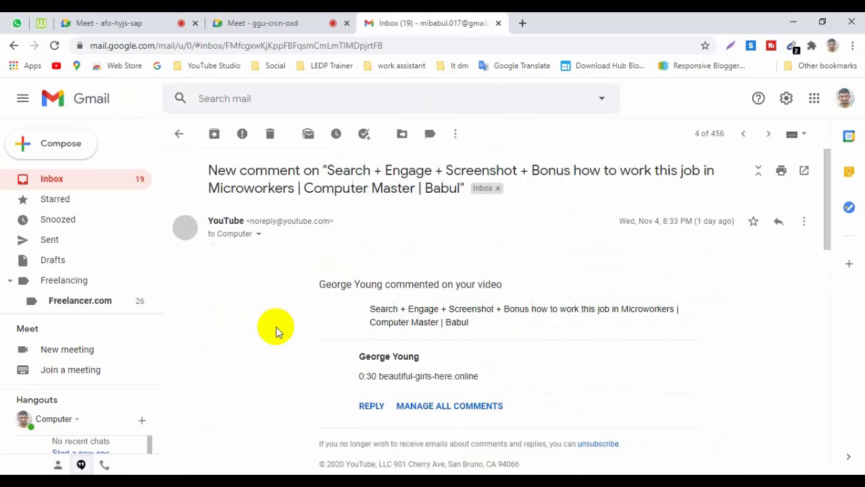
{"action": "left_click", "coordinate": [454, 135]}
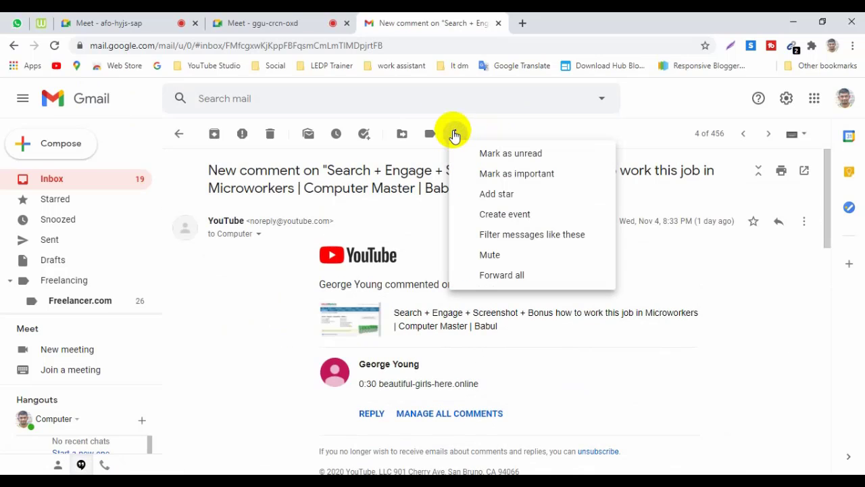
{"action": "left_click", "coordinate": [514, 235]}
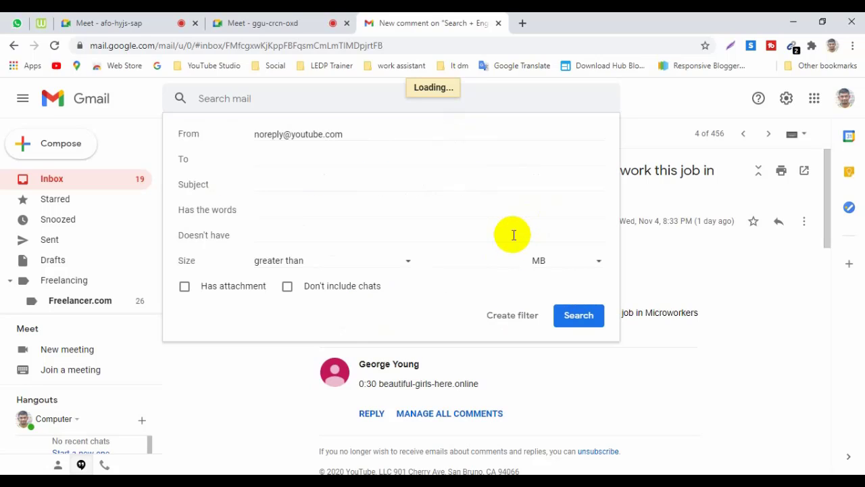
{"action": "left_click", "coordinate": [489, 319]}
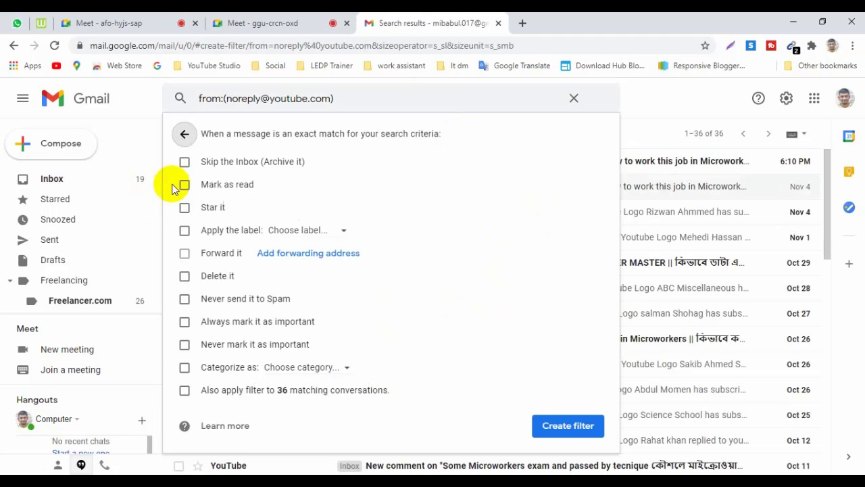
Set the YouTube filter to skip the inbox and include matching conversations, and apply a new label named Social Media
{"action": "left_click", "coordinate": [184, 390]}
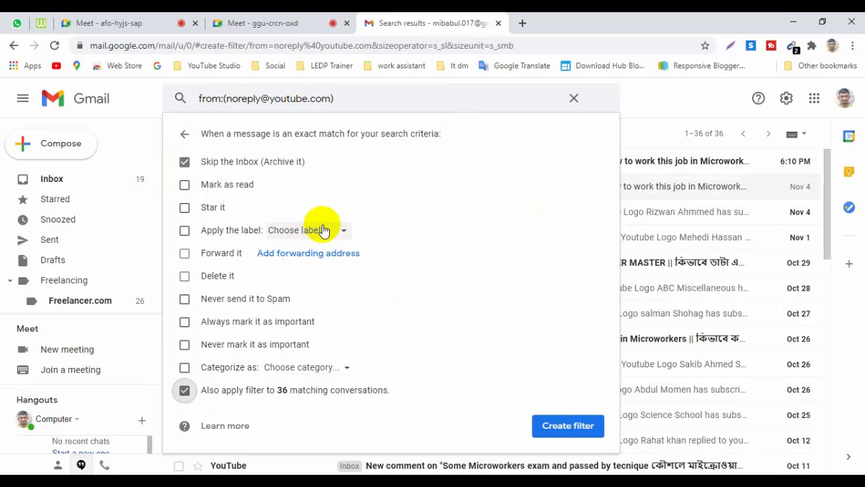
{"action": "left_click", "coordinate": [321, 230]}
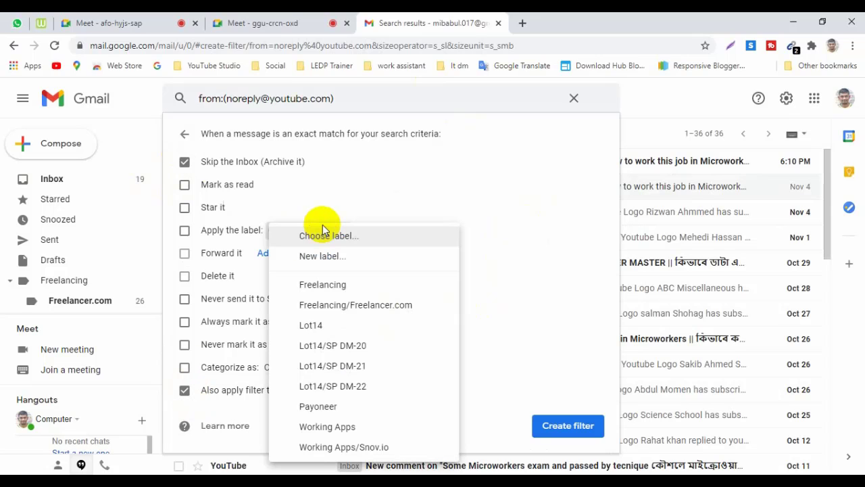
{"action": "left_click", "coordinate": [334, 257]}
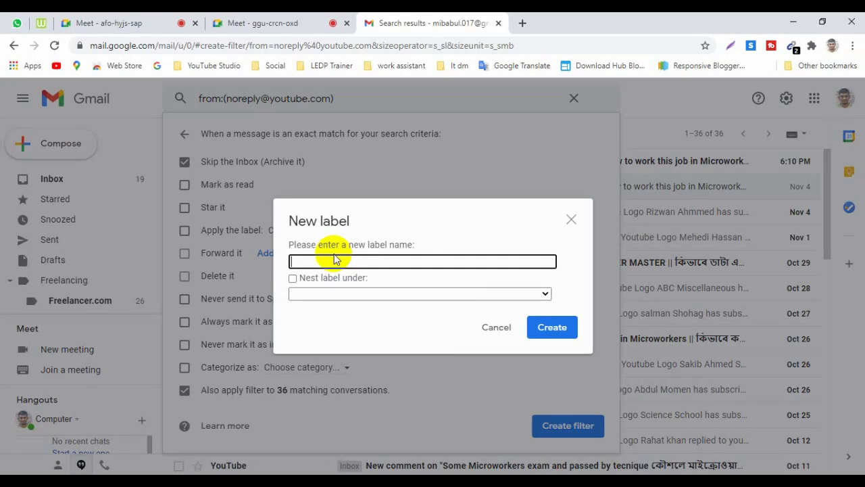
{"action": "type", "text": "Social"}
{"action": "left_click", "coordinate": [551, 329]}
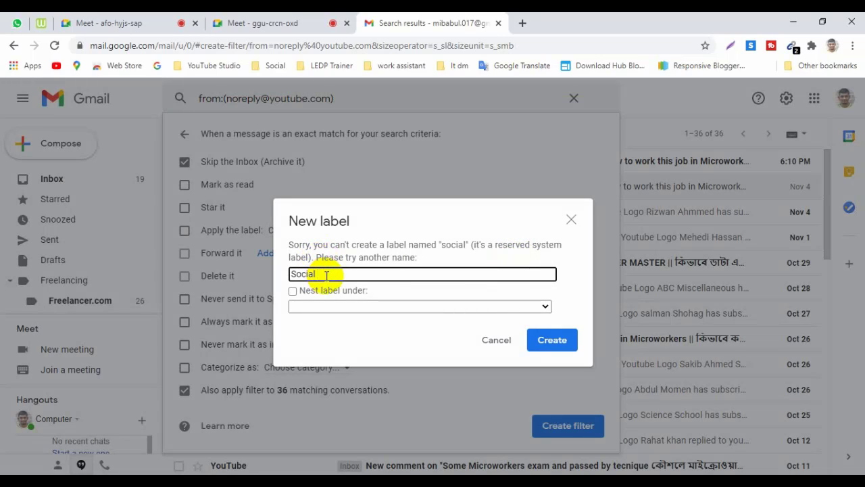
{"action": "type", "text": "Media"}
{"action": "left_click", "coordinate": [551, 339]}
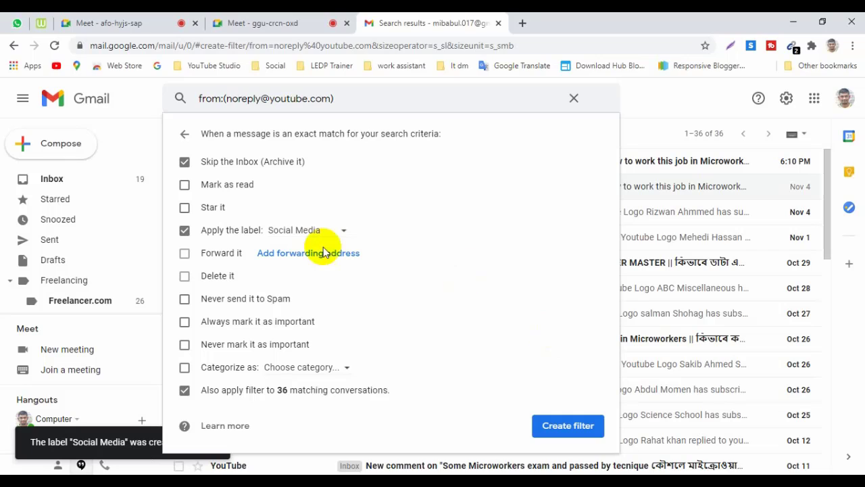
Switch the filter's label to a new label Youtube nested under Social Media, and create the filter
{"action": "left_click", "coordinate": [341, 235]}
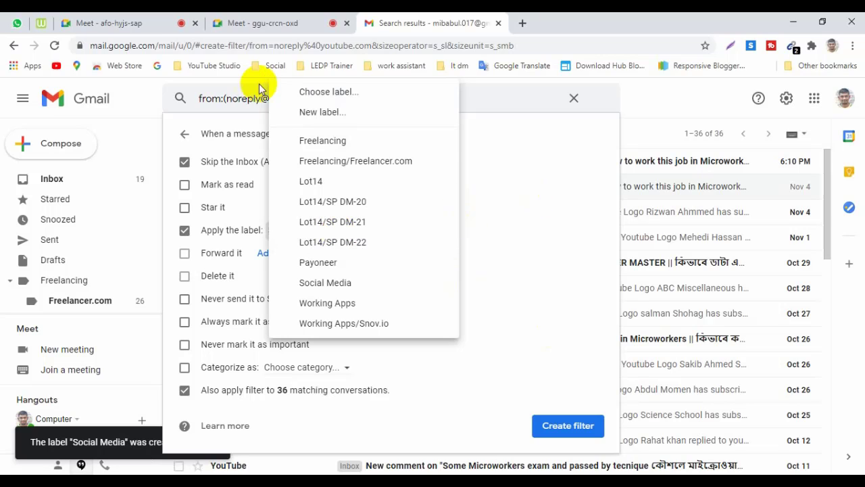
{"action": "left_click", "coordinate": [323, 112]}
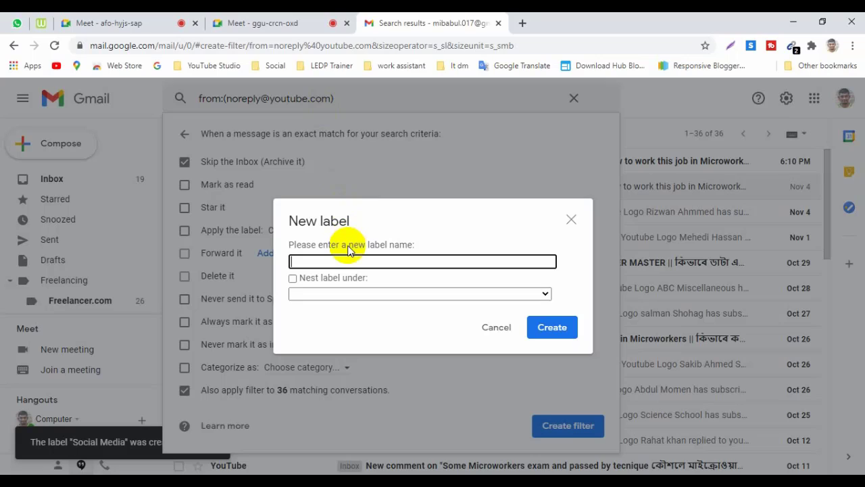
{"action": "type", "text": "Y"}
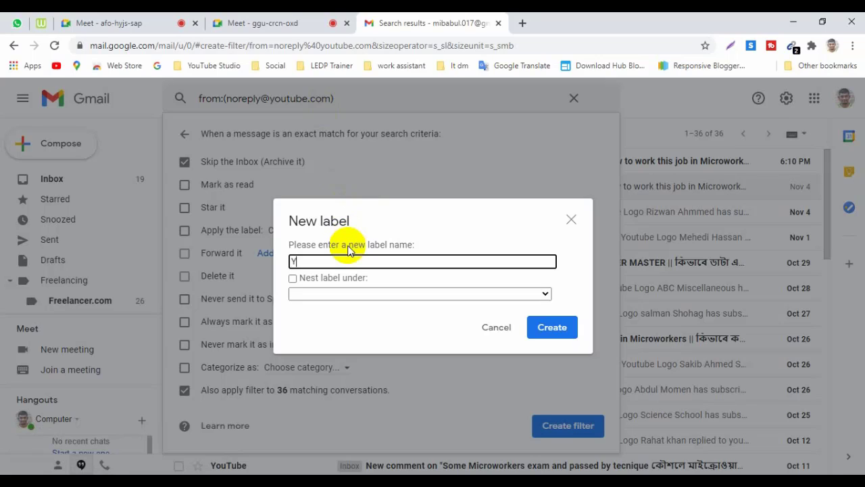
{"action": "type", "text": "outube"}
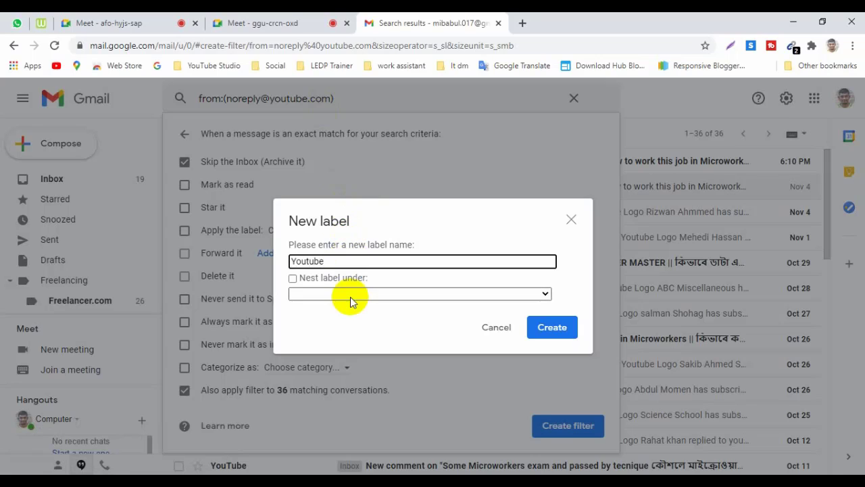
{"action": "left_click", "coordinate": [293, 278]}
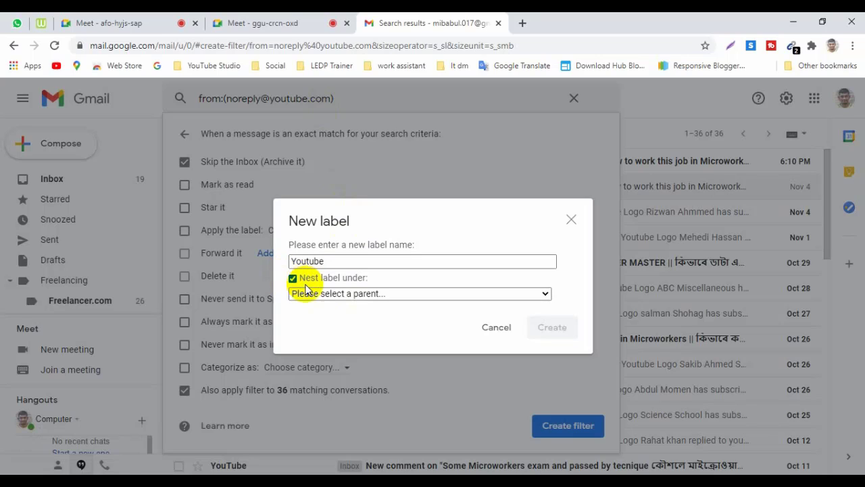
{"action": "left_click", "coordinate": [323, 300]}
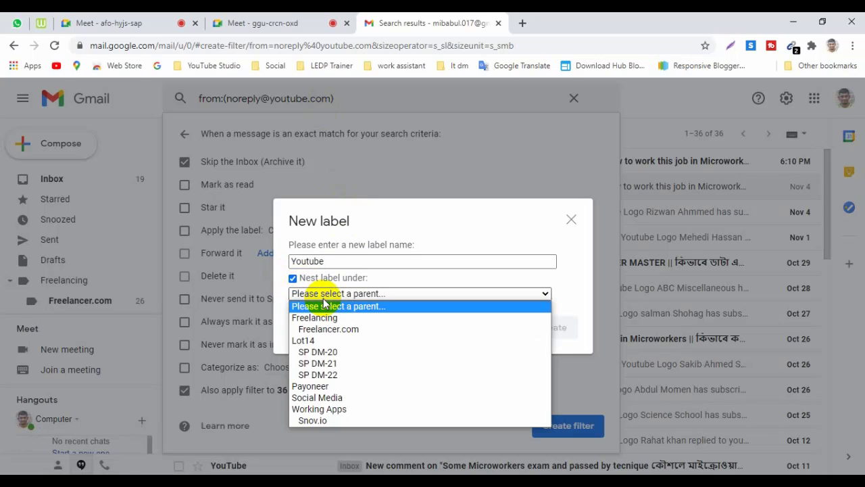
{"action": "left_click", "coordinate": [327, 397]}
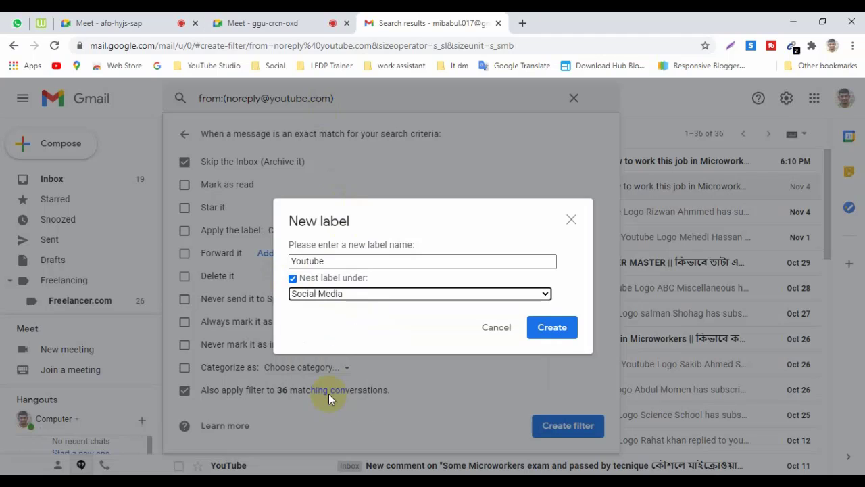
{"action": "left_click", "coordinate": [547, 328]}
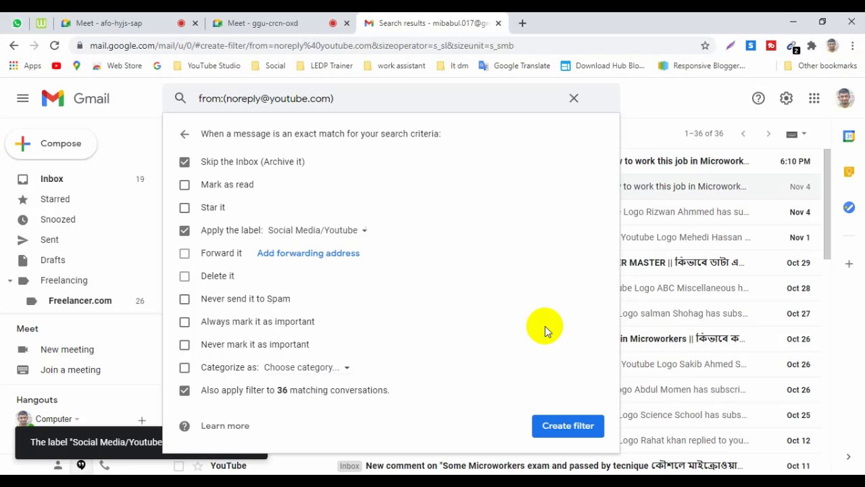
{"action": "left_click", "coordinate": [555, 426]}
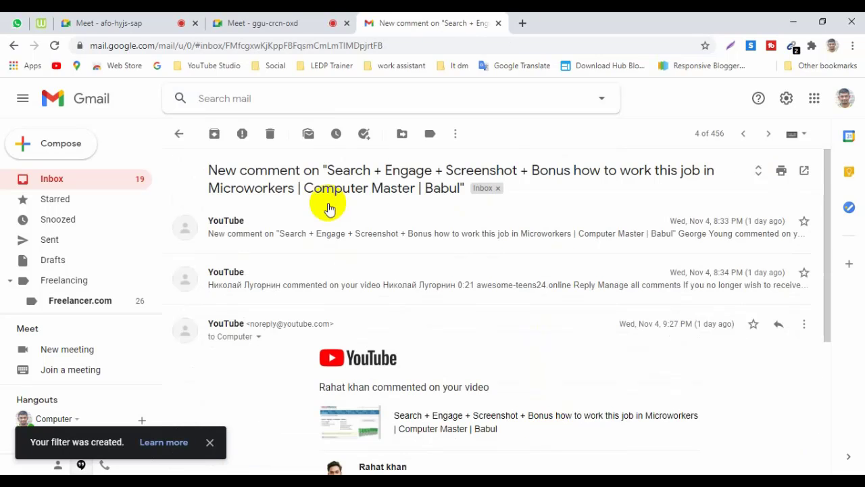
From the inbox's Social category, start a sender-based filter from the Facebook post-approval notification at 9:52 PM and proceed to its filter actions
{"action": "left_click", "coordinate": [75, 105]}
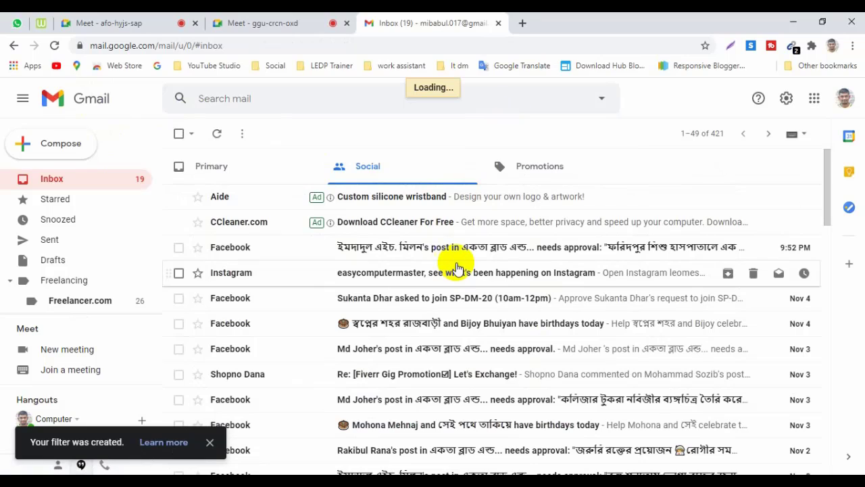
{"action": "left_click", "coordinate": [303, 257]}
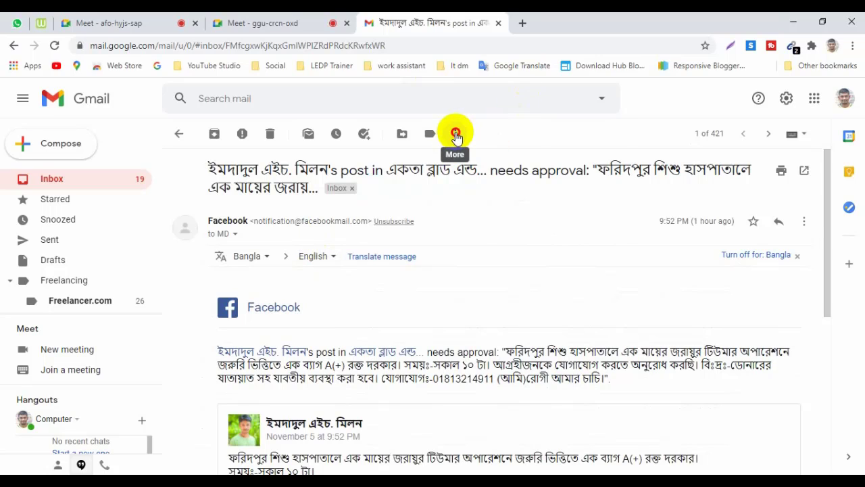
{"action": "left_click", "coordinate": [456, 133]}
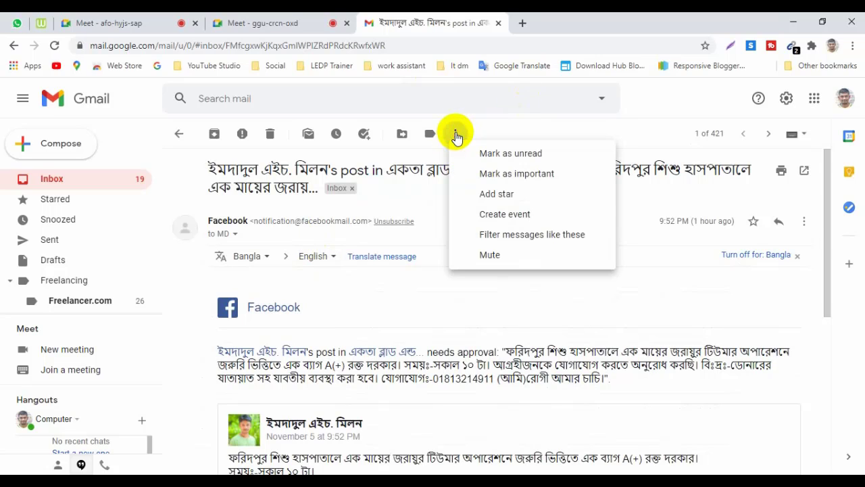
{"action": "left_click", "coordinate": [511, 237]}
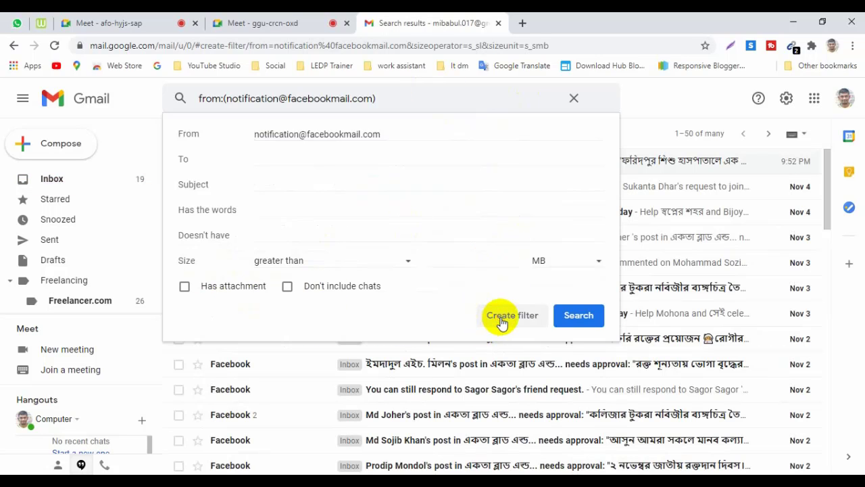
{"action": "left_click", "coordinate": [501, 322]}
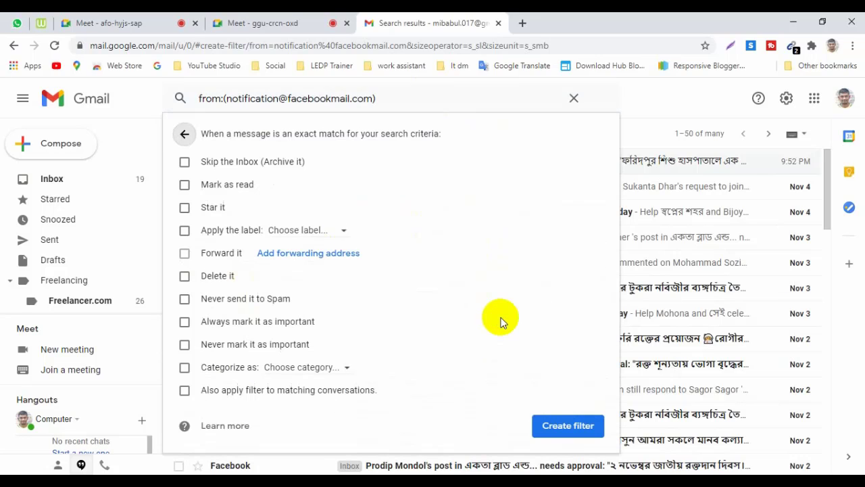
Set the Facebook filter to skip the inbox and apply a new label named Facebook nested under Social Media
{"action": "left_click", "coordinate": [186, 163]}
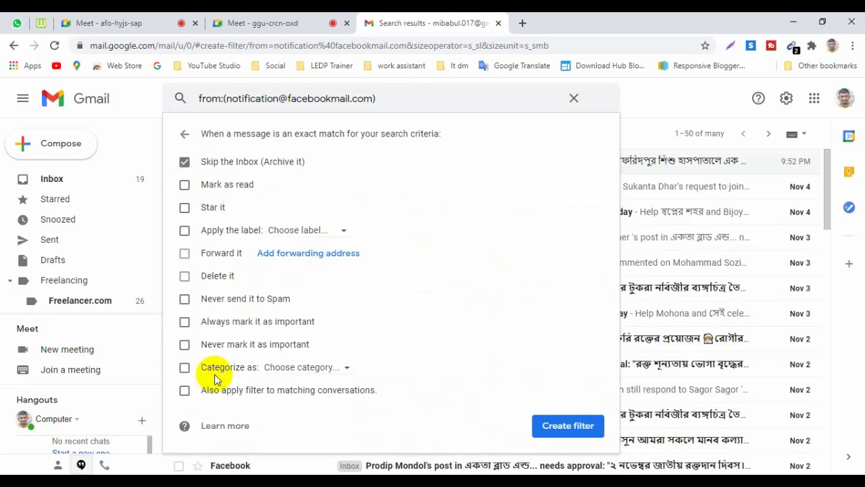
{"action": "left_click", "coordinate": [320, 232]}
{"action": "left_click", "coordinate": [319, 232]}
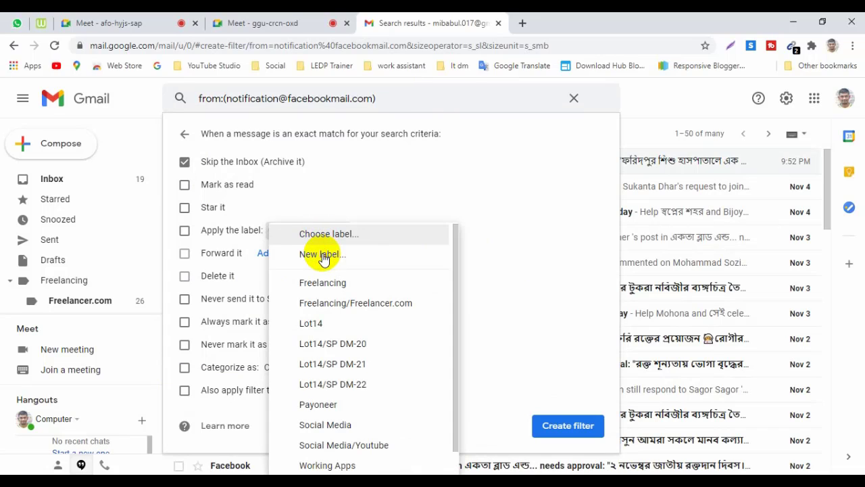
{"action": "left_click", "coordinate": [322, 255]}
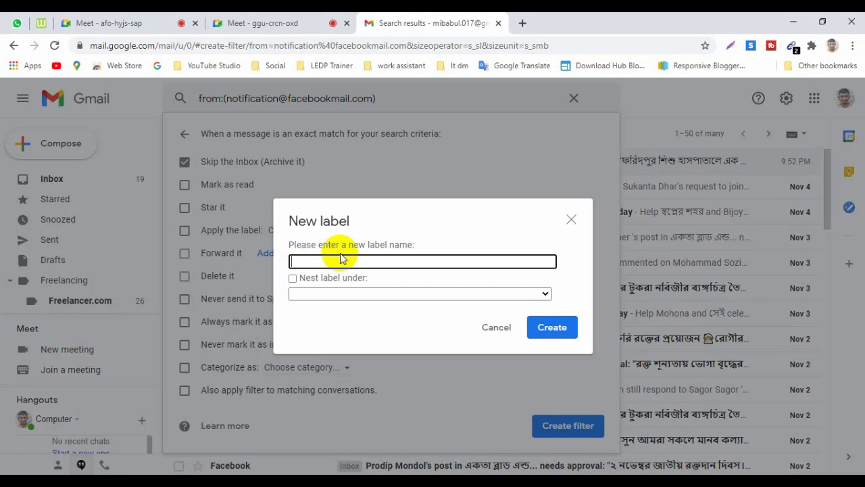
{"action": "type", "text": "Facebook"}
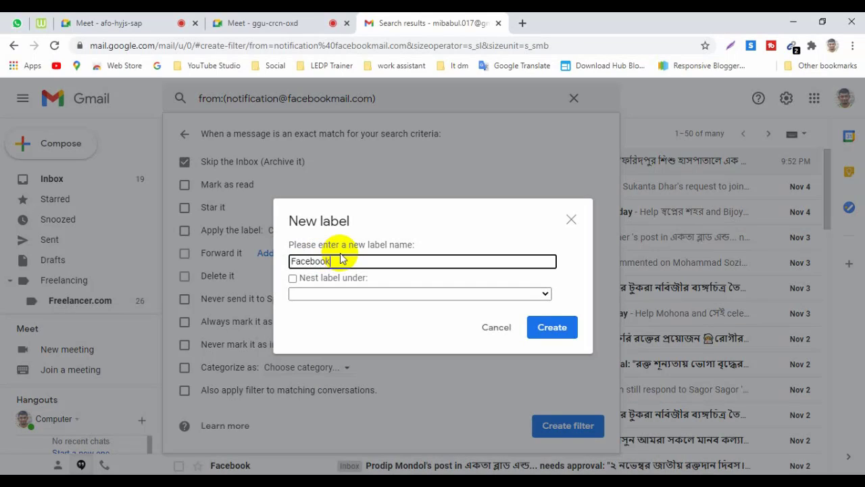
{"action": "left_click", "coordinate": [293, 278]}
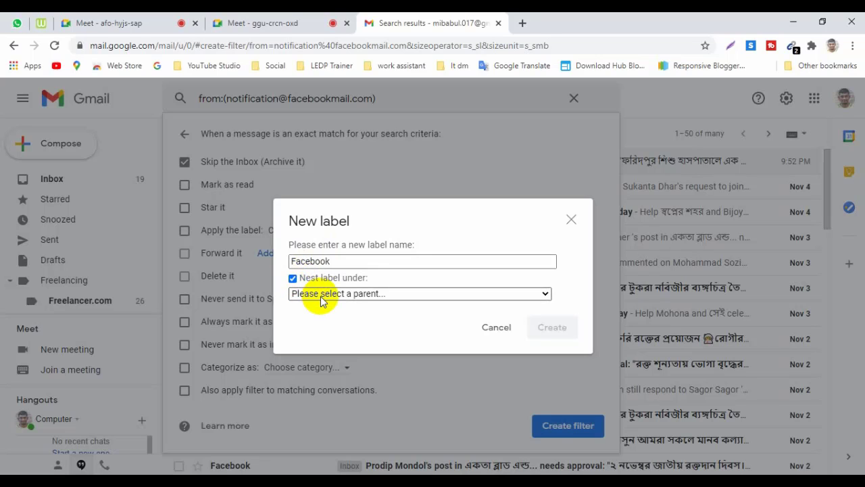
{"action": "left_click", "coordinate": [321, 297]}
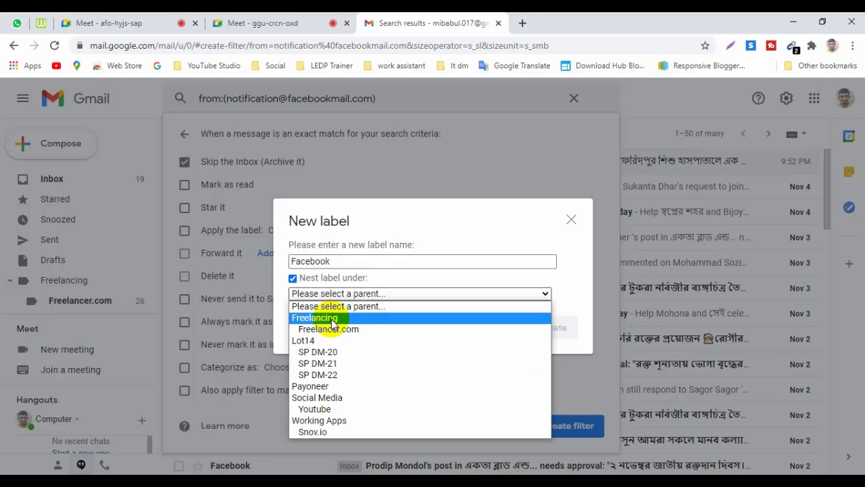
{"action": "left_click", "coordinate": [334, 397]}
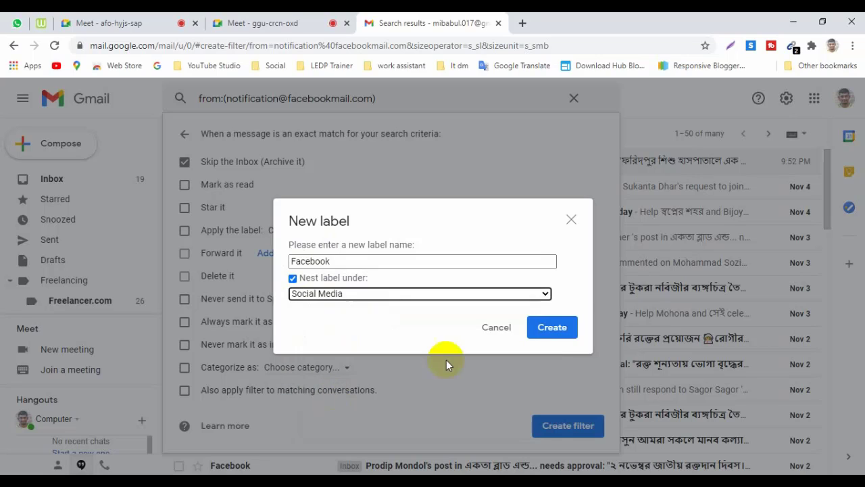
{"action": "left_click", "coordinate": [557, 327]}
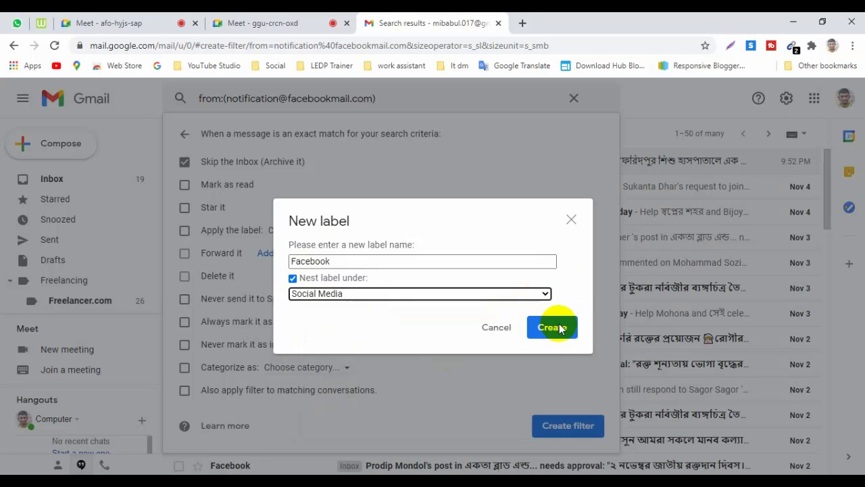
{"action": "left_click", "coordinate": [552, 329]}
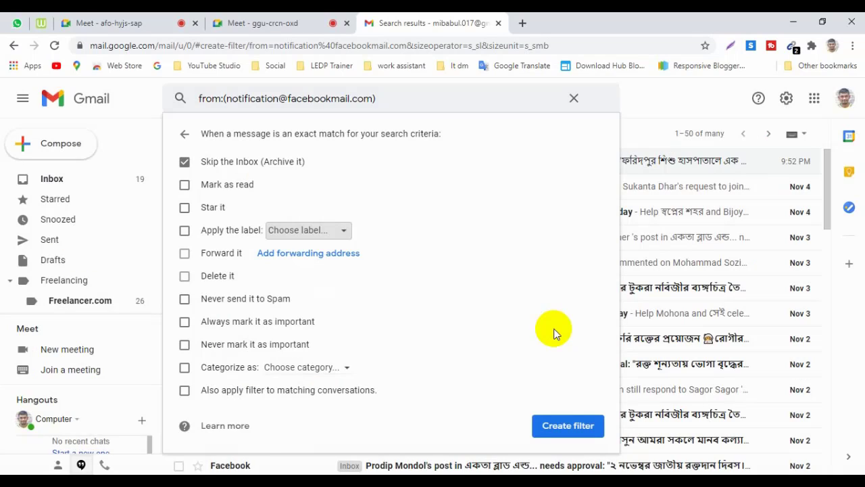
Create the Facebook filter so that it also applies to matching conversations, and return to the inbox
{"action": "left_click", "coordinate": [186, 391]}
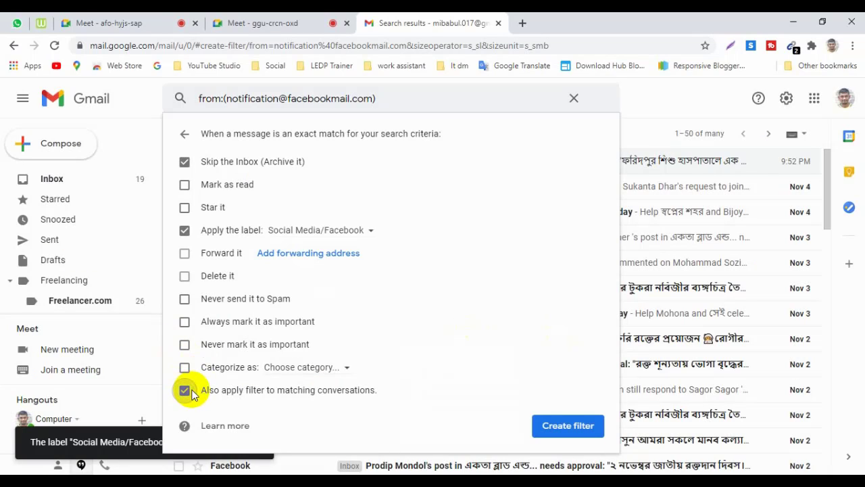
{"action": "left_click", "coordinate": [549, 426]}
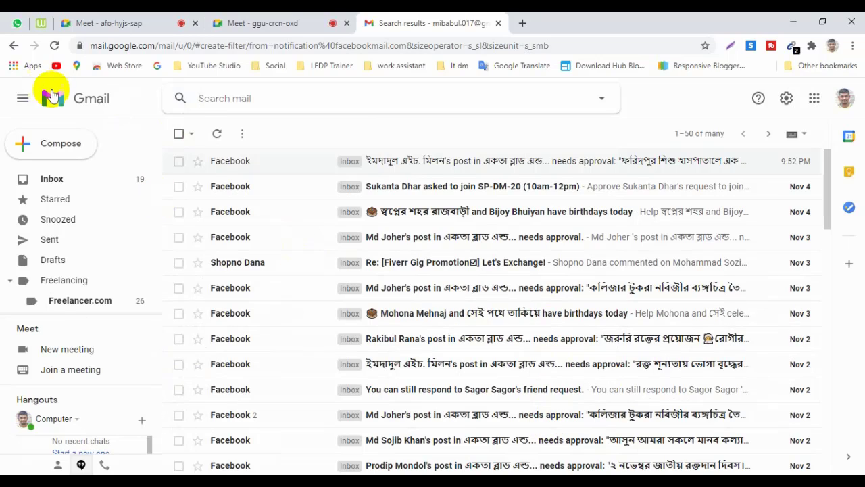
{"action": "left_click", "coordinate": [93, 100]}
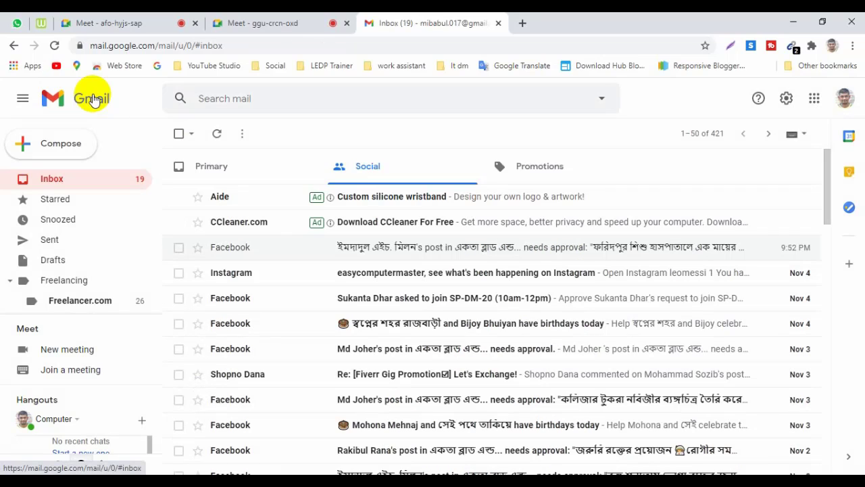
{"action": "key", "text": "Return"}
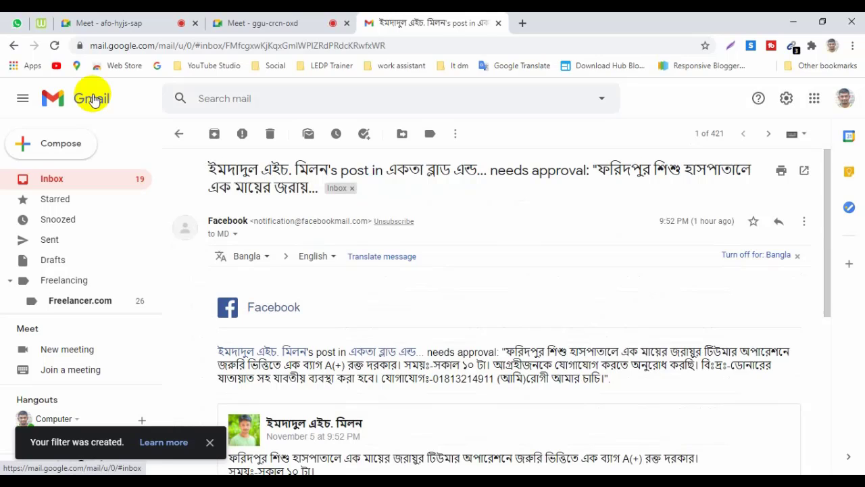
{"action": "left_click", "coordinate": [94, 99]}
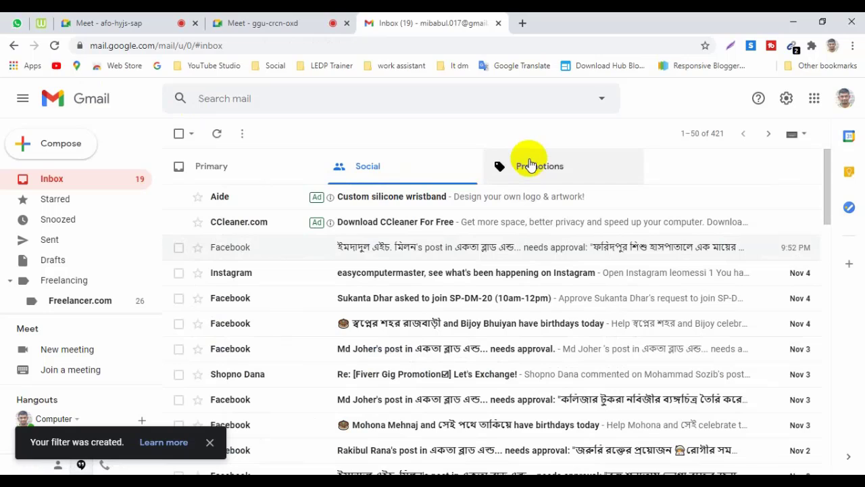
Start a sender-based filter from the Nov 4 Instagram email in the Social category and proceed to its filter actions
{"action": "left_click", "coordinate": [275, 278]}
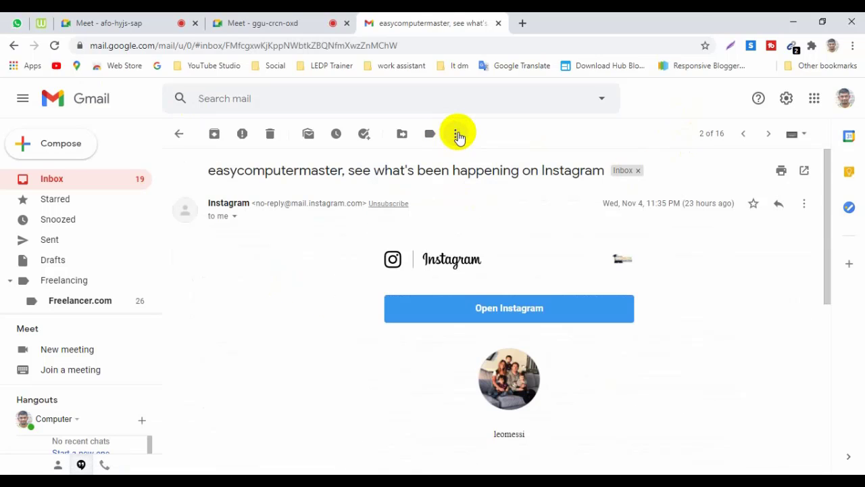
{"action": "left_click", "coordinate": [457, 134]}
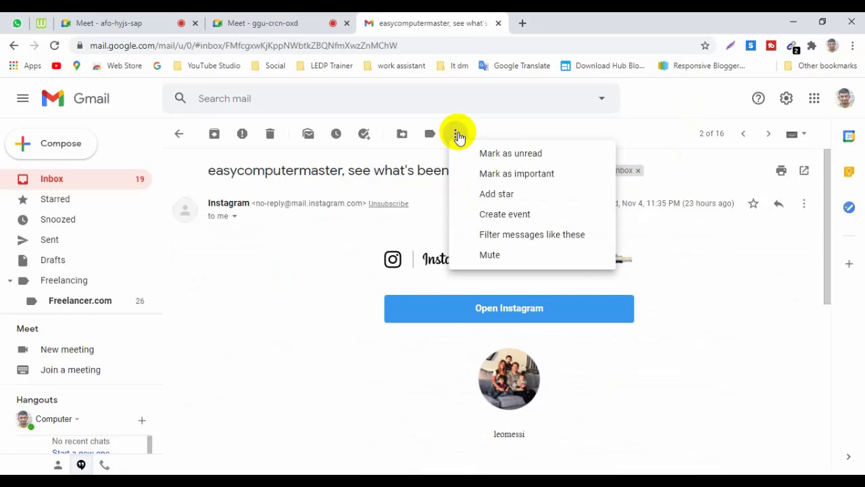
{"action": "left_click", "coordinate": [489, 237]}
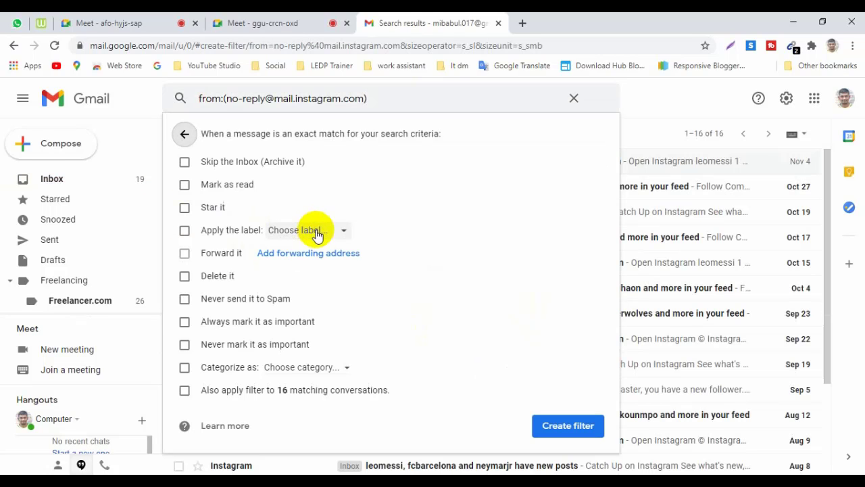
Set the Instagram filter to apply a new label named Instragram nested under Social Media
{"action": "left_click", "coordinate": [316, 231]}
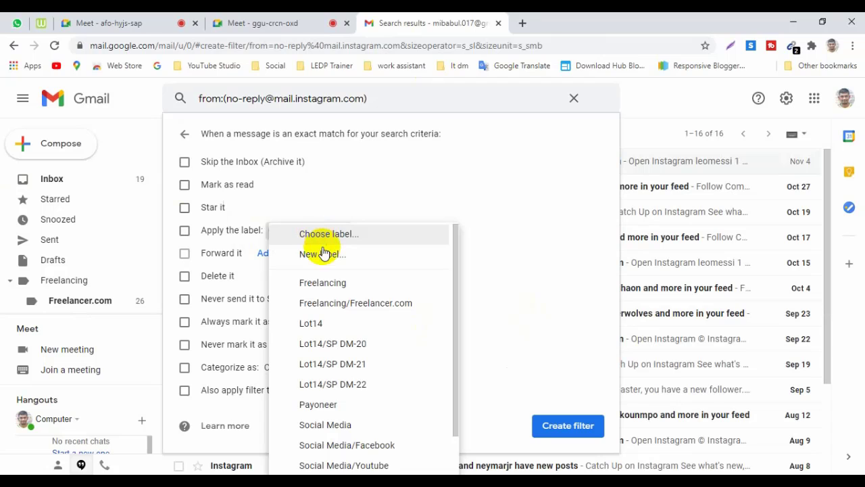
{"action": "left_click", "coordinate": [321, 254]}
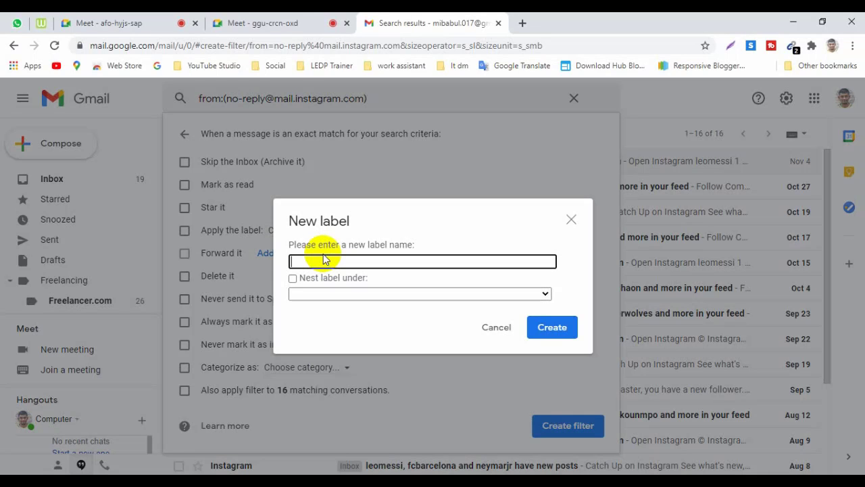
{"action": "type", "text": "Instragram"}
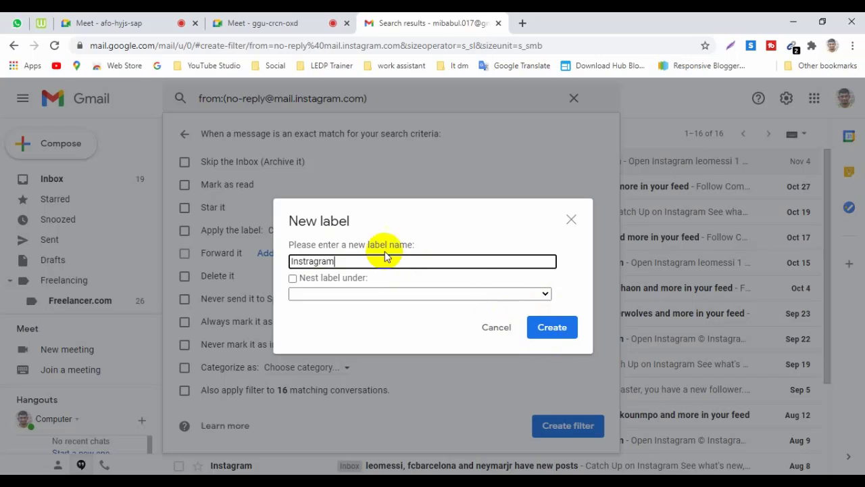
{"action": "left_click", "coordinate": [292, 278]}
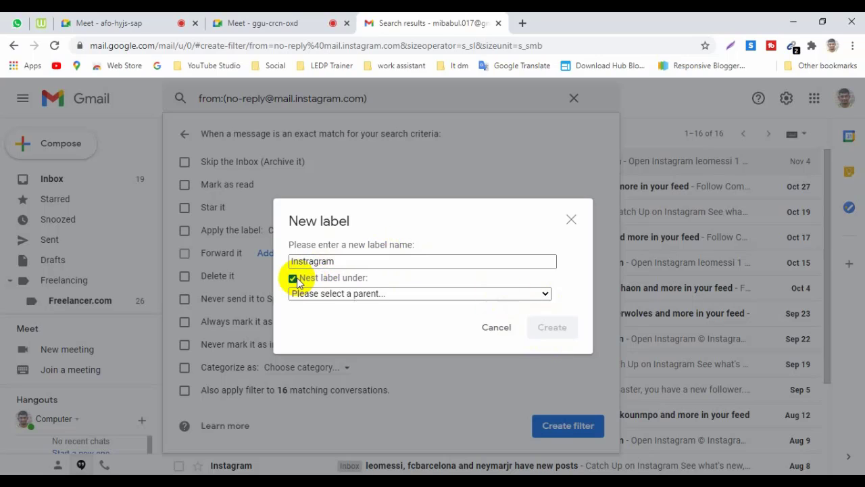
{"action": "left_click", "coordinate": [341, 296]}
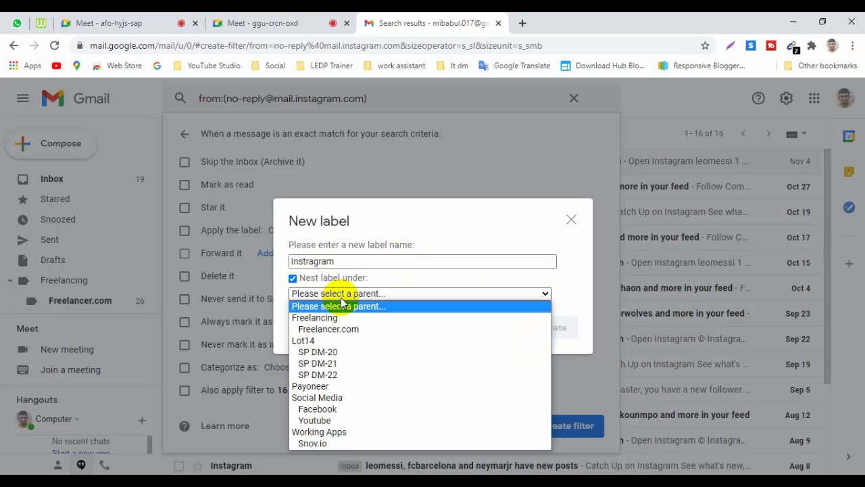
{"action": "left_click", "coordinate": [379, 398]}
{"action": "left_click", "coordinate": [550, 327]}
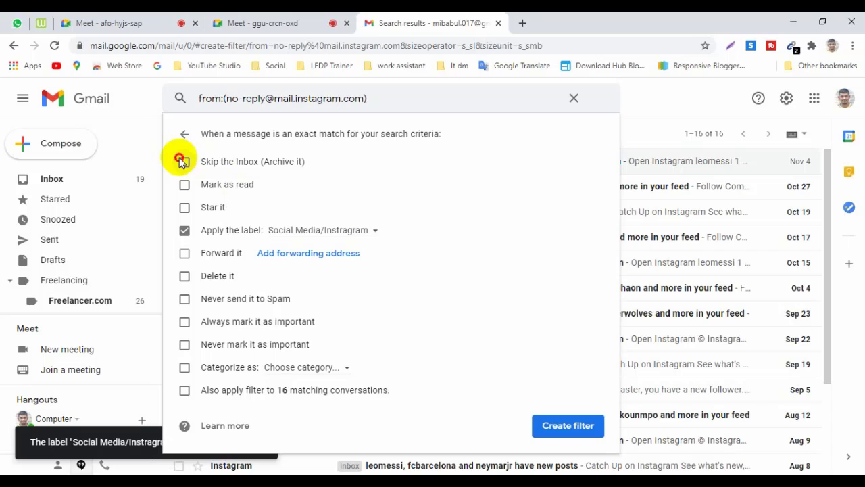
Create the Instagram filter with skipping the inbox and matching conversations included, and return to the inbox
{"action": "left_click", "coordinate": [186, 391]}
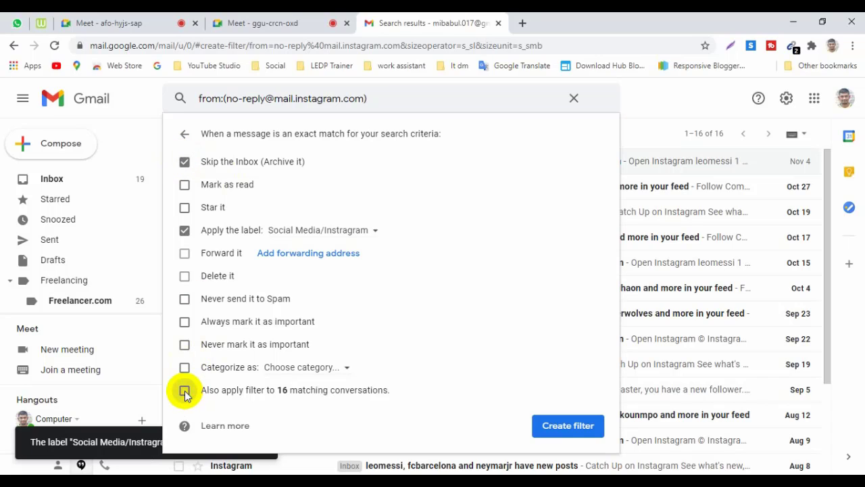
{"action": "left_click", "coordinate": [568, 425]}
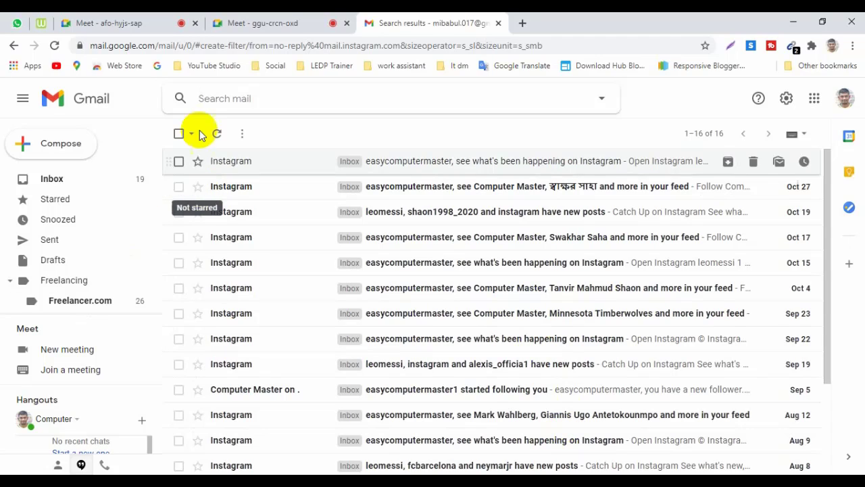
{"action": "left_click", "coordinate": [88, 105]}
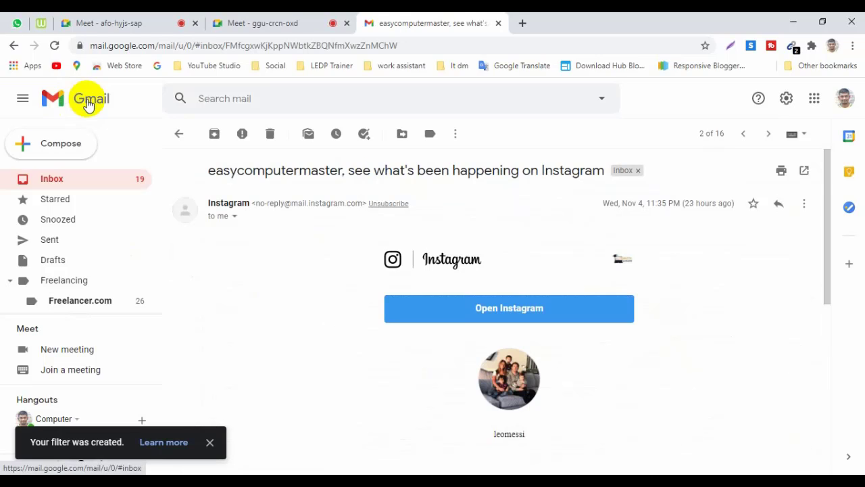
{"action": "left_click", "coordinate": [88, 105]}
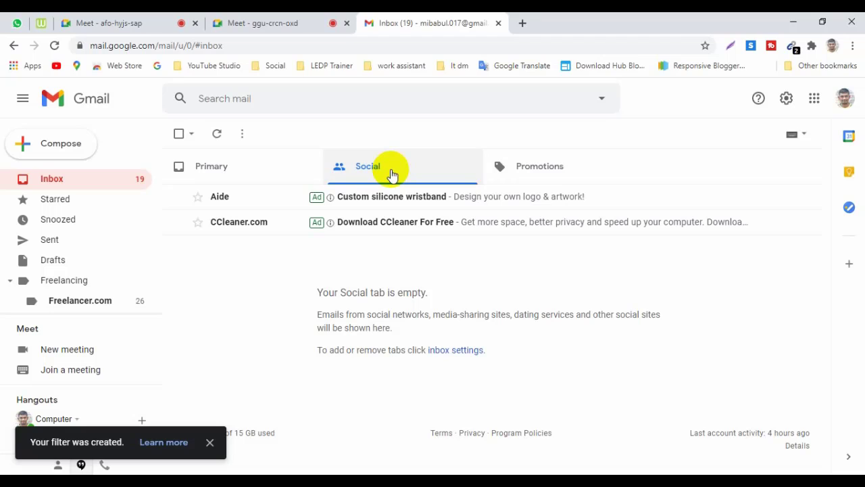
Review the remaining emails in the inbox's Promotions and Primary categories
{"action": "left_click", "coordinate": [524, 164]}
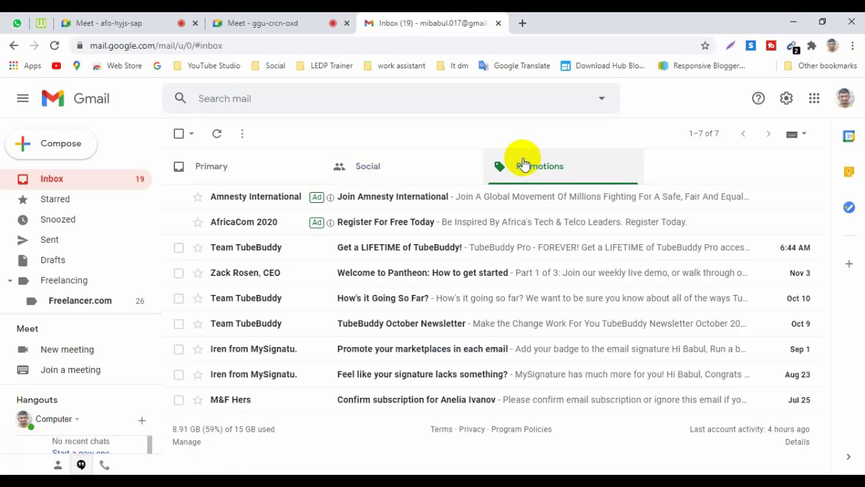
{"action": "left_click", "coordinate": [224, 167]}
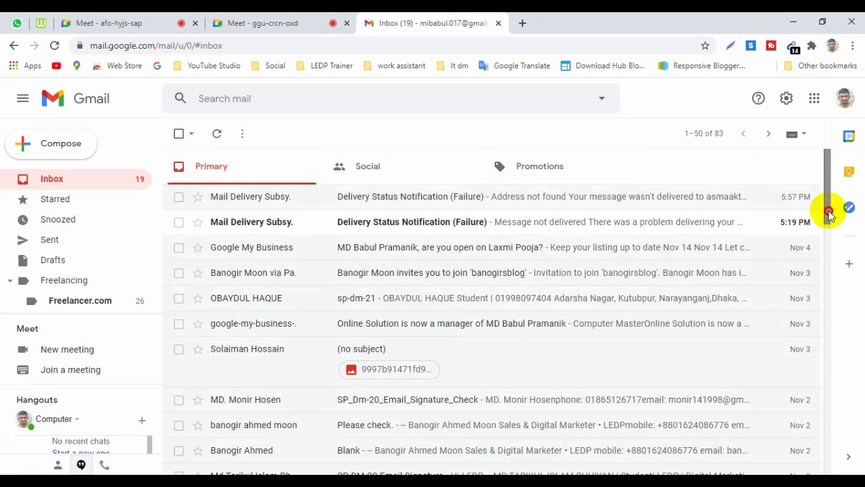
{"action": "left_click", "coordinate": [838, 278]}
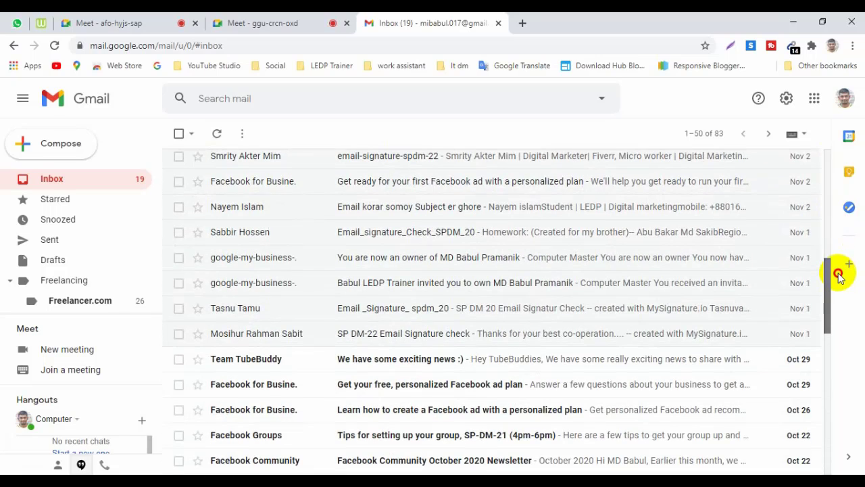
Start a sender-based filter from the Oct 29 Facebook for Business email about a personalized ad plan and proceed to its filter actions
{"action": "left_click_drag", "start_coordinate": [838, 273], "coordinate": [841, 283]}
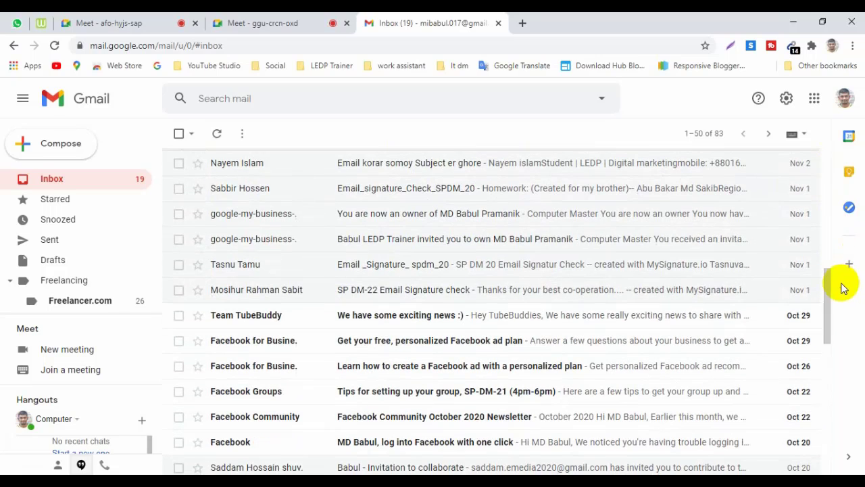
{"action": "left_click", "coordinate": [288, 352]}
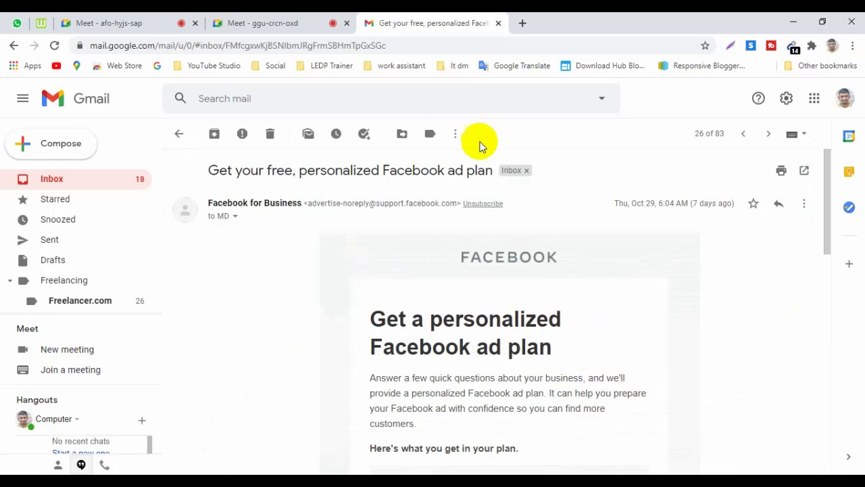
{"action": "left_click", "coordinate": [460, 133]}
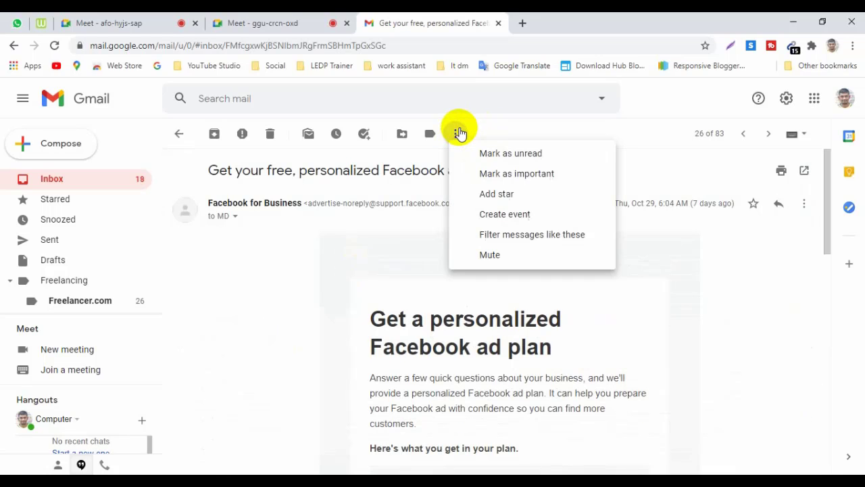
{"action": "left_click", "coordinate": [517, 236]}
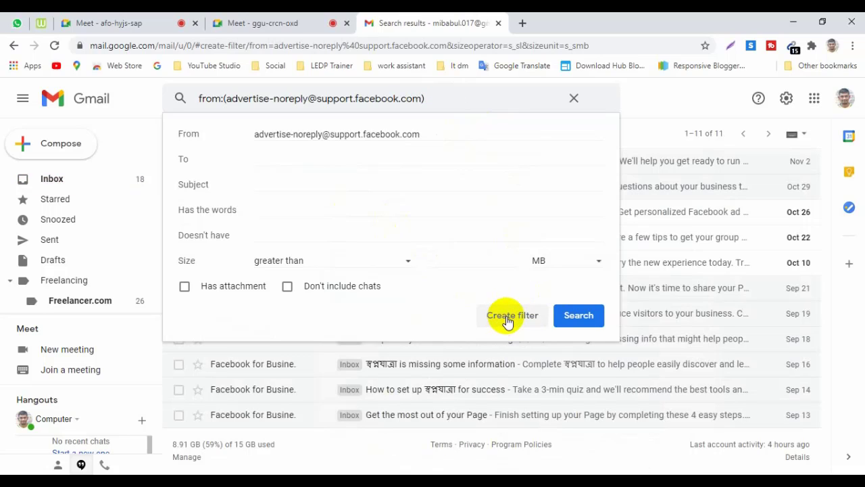
{"action": "left_click", "coordinate": [507, 318]}
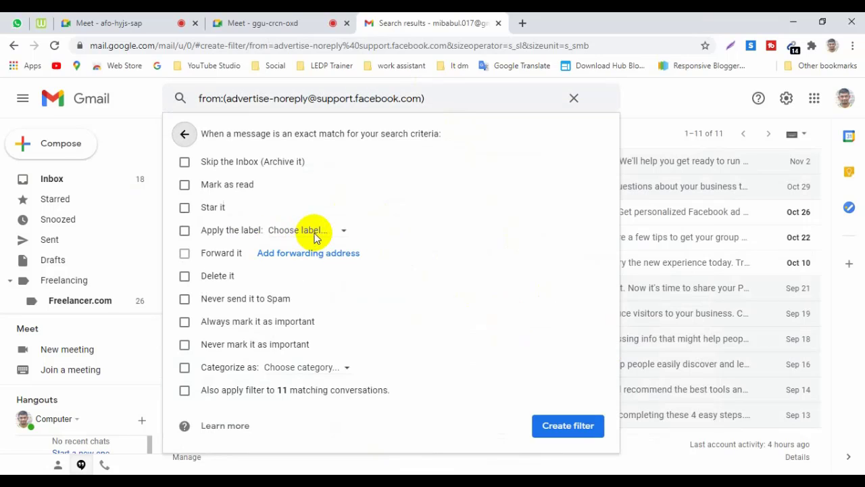
Set the filter to apply a new label named Facebook Business nested under Social Media
{"action": "left_click", "coordinate": [315, 236]}
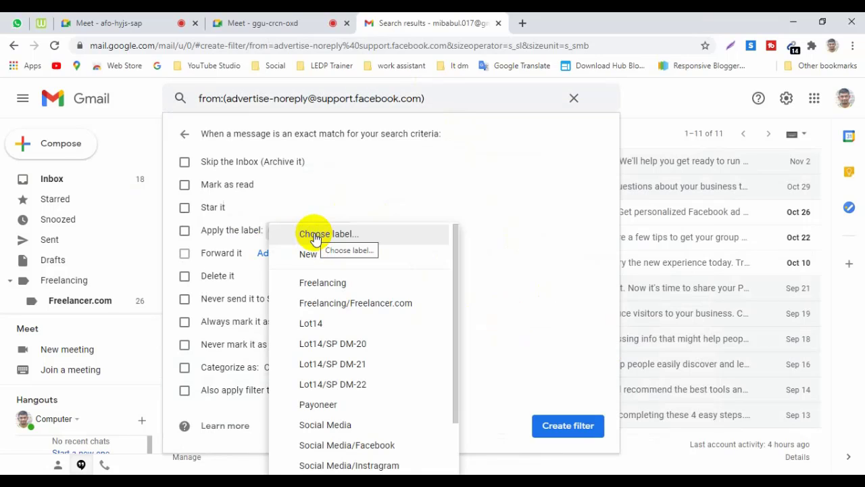
{"action": "left_click", "coordinate": [365, 251]}
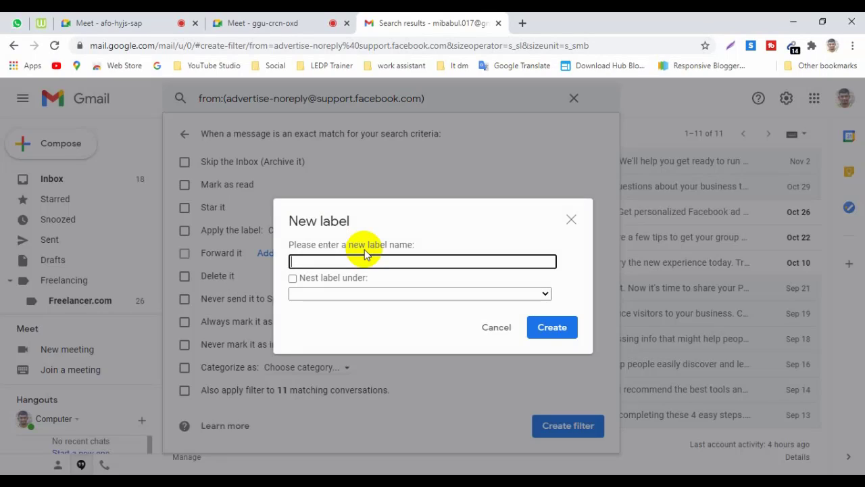
{"action": "type", "text": "Facebook Business"}
{"action": "left_click", "coordinate": [292, 279]}
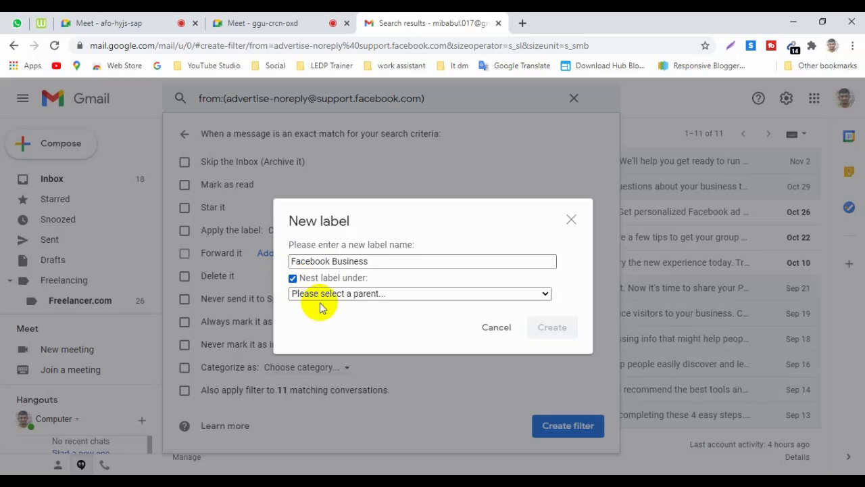
{"action": "left_click", "coordinate": [342, 295]}
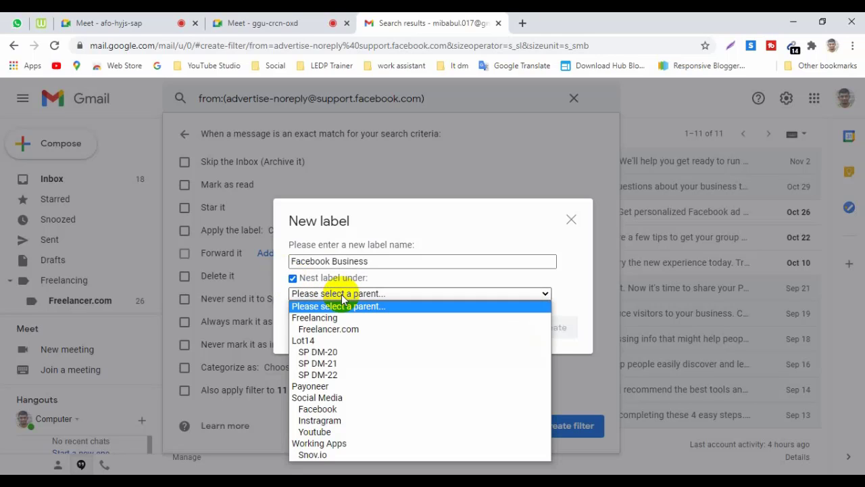
{"action": "left_click", "coordinate": [332, 398]}
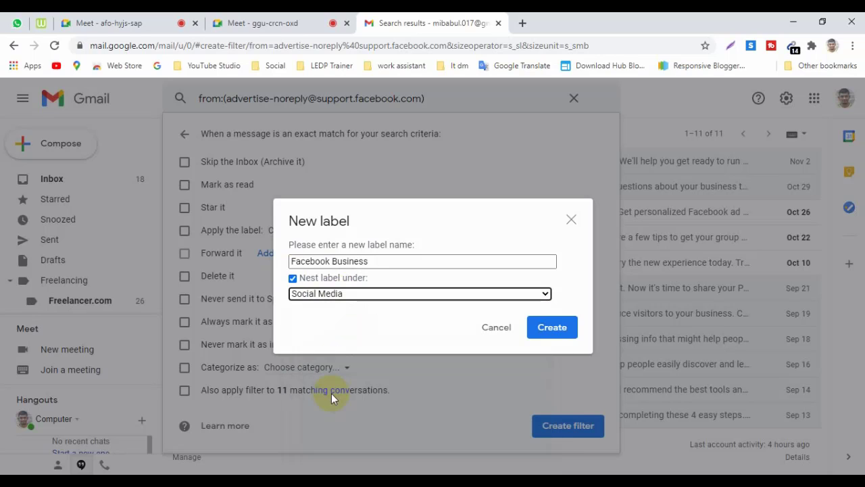
{"action": "left_click", "coordinate": [552, 328]}
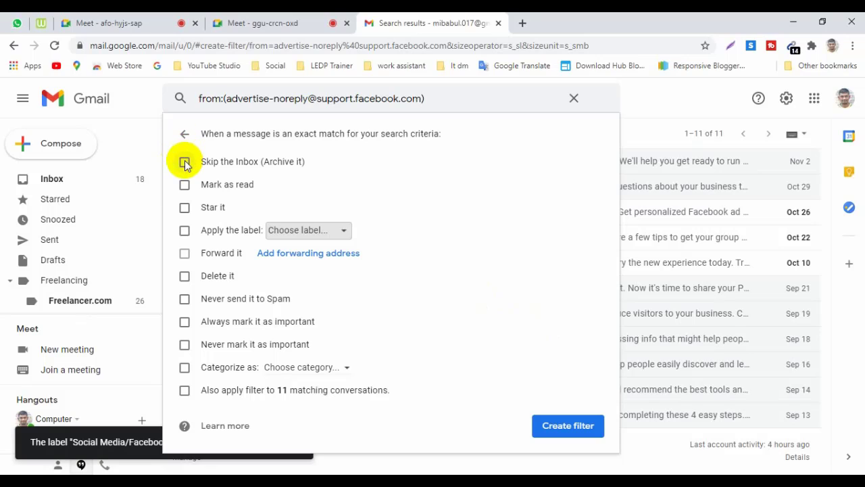
Create the Facebook Business filter with skipping the inbox and matching conversations included, and return to the inbox
{"action": "left_click", "coordinate": [184, 162]}
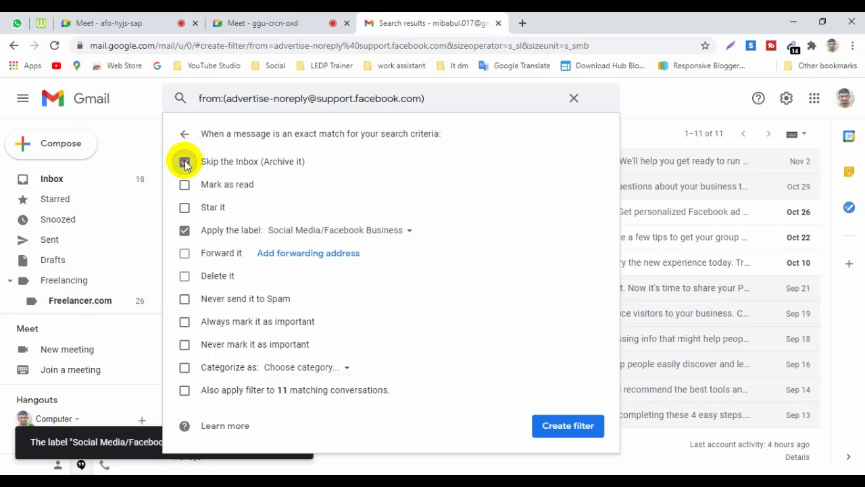
{"action": "left_click", "coordinate": [184, 390]}
{"action": "left_click", "coordinate": [559, 426]}
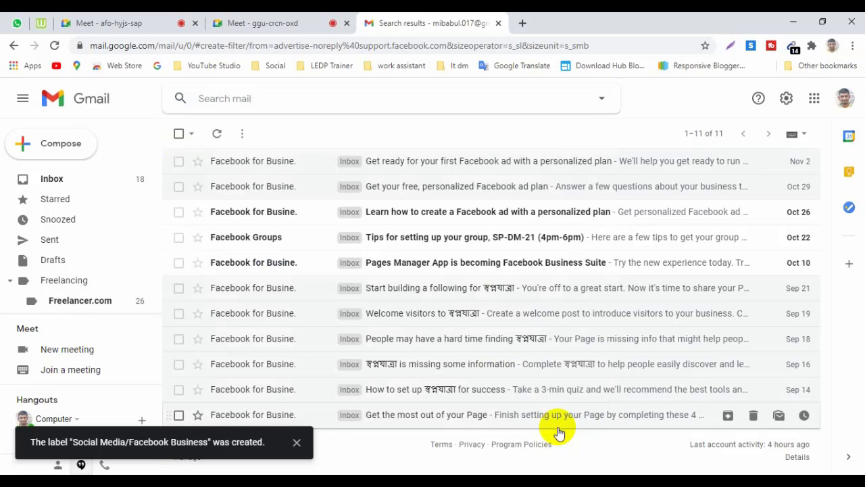
{"action": "left_click", "coordinate": [306, 214]}
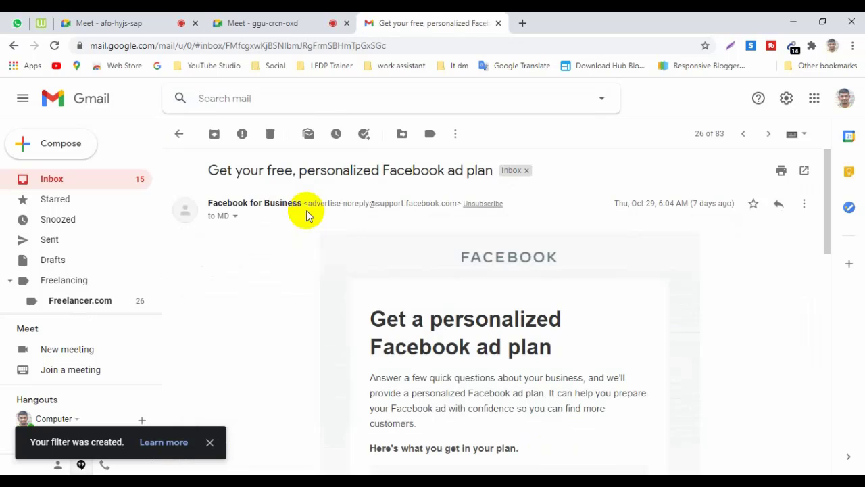
{"action": "left_click", "coordinate": [98, 102]}
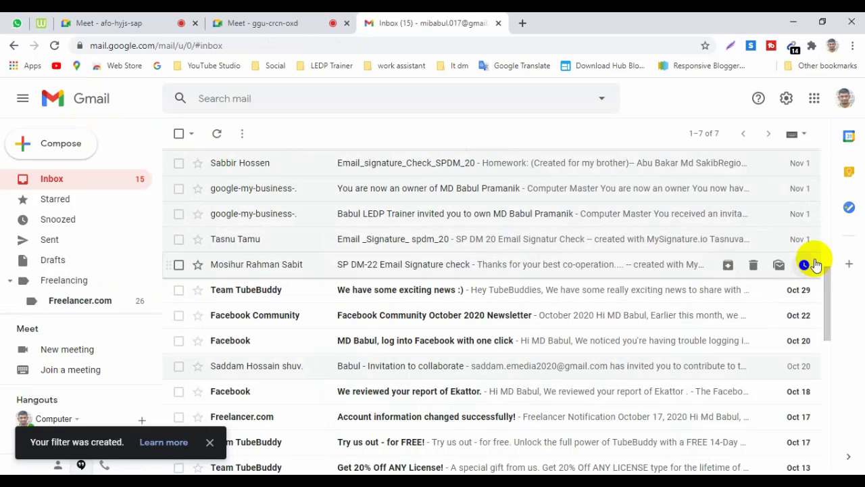
Start a sender-based filter from the Oct 8 Freelancer.com email about placing the first bid and proceed to its filter actions
{"action": "left_click_drag", "start_coordinate": [827, 291], "coordinate": [829, 363]}
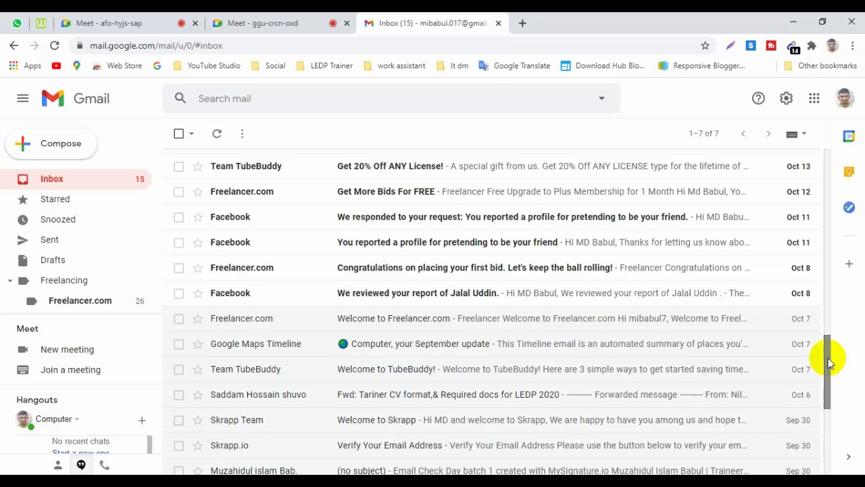
{"action": "left_click", "coordinate": [257, 268]}
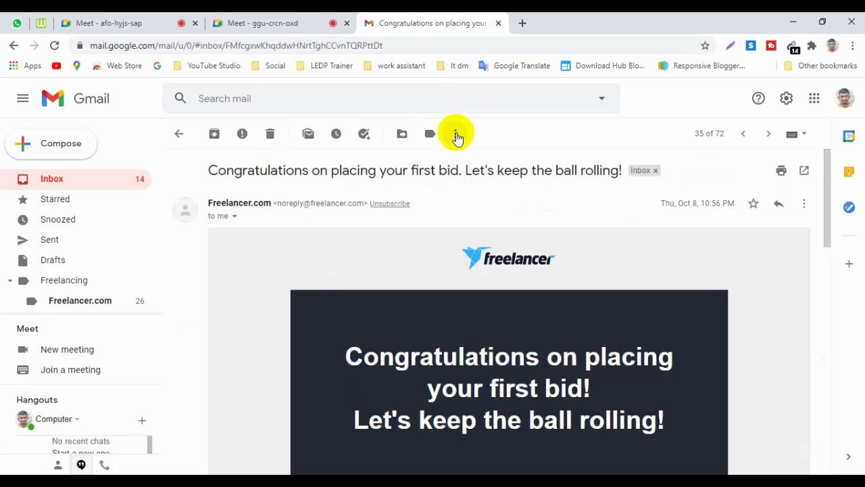
{"action": "left_click", "coordinate": [456, 134]}
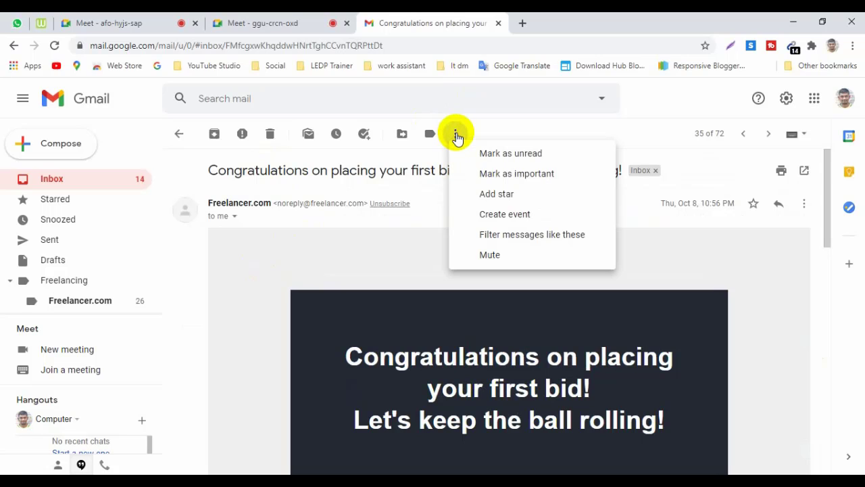
{"action": "left_click", "coordinate": [524, 237]}
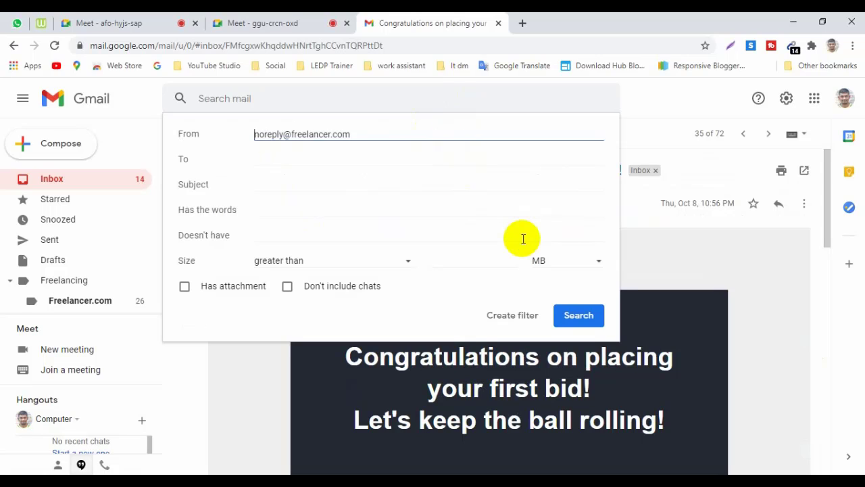
{"action": "left_click", "coordinate": [494, 315]}
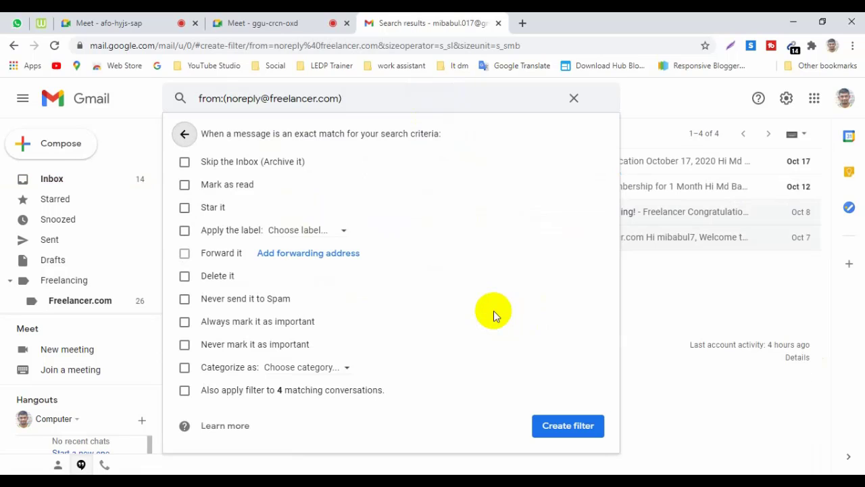
Set the Freelancer.com filter to skip the inbox, include matching conversations and apply the existing label Freelancing/Freelancer.com
{"action": "left_click", "coordinate": [185, 162]}
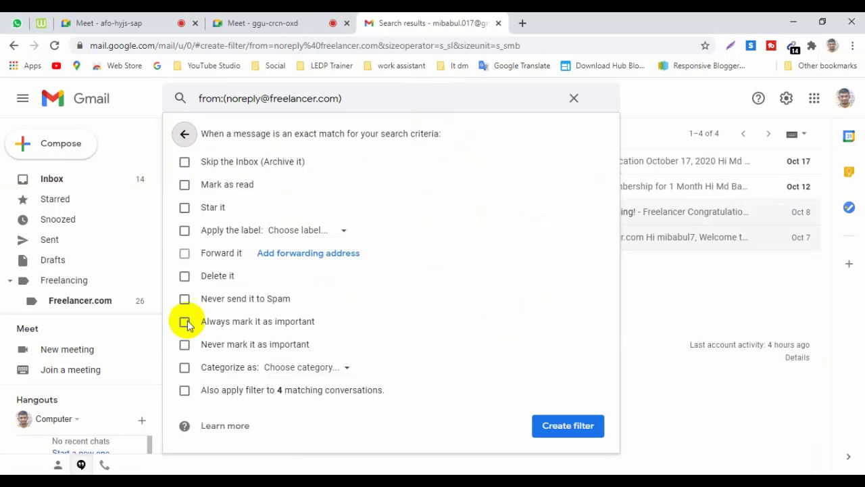
{"action": "left_click", "coordinate": [184, 390]}
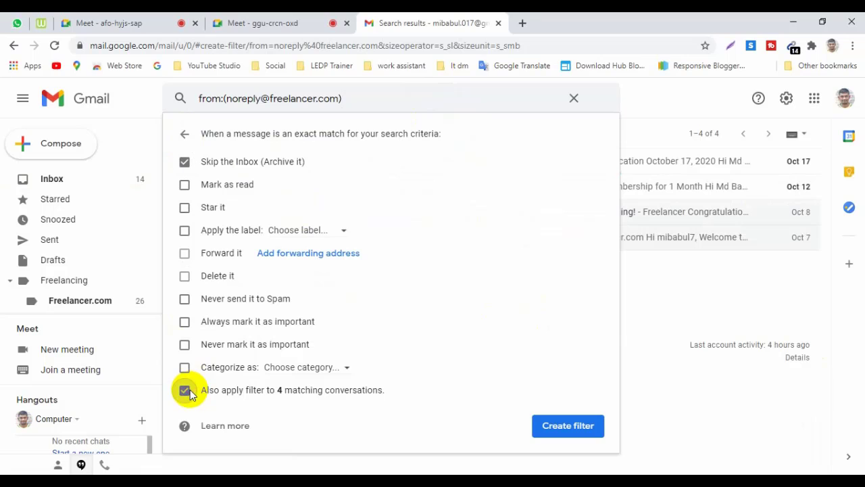
{"action": "left_click", "coordinate": [316, 232]}
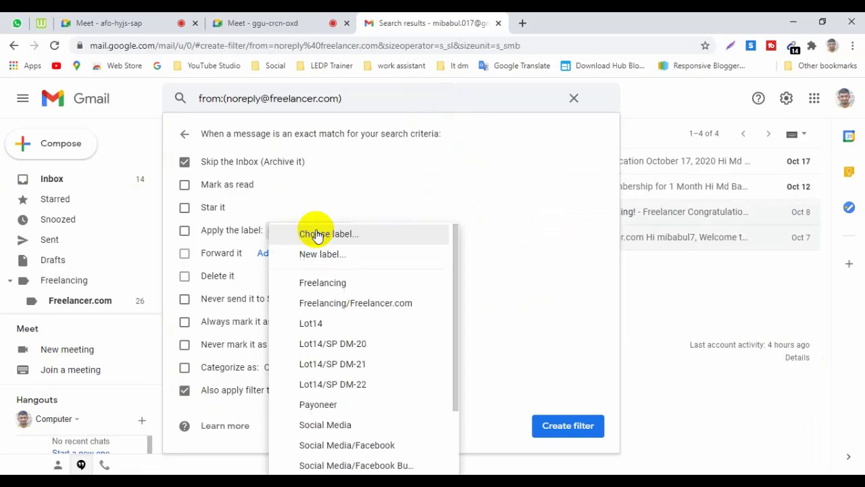
{"action": "left_click", "coordinate": [380, 304]}
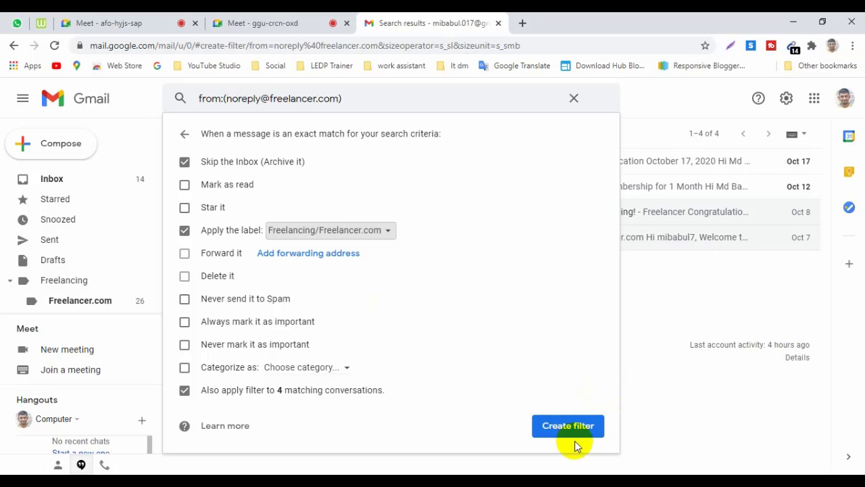
Create the Freelancer.com filter and return to the inbox
{"action": "left_click", "coordinate": [552, 426]}
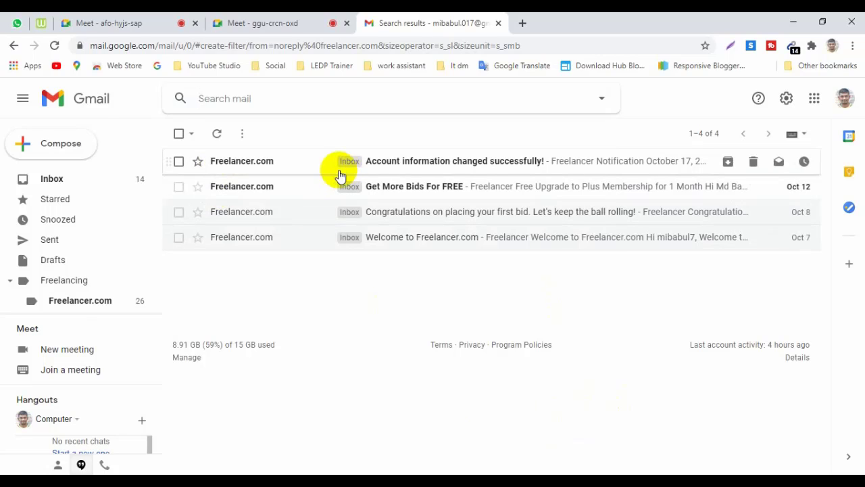
{"action": "left_click", "coordinate": [100, 102]}
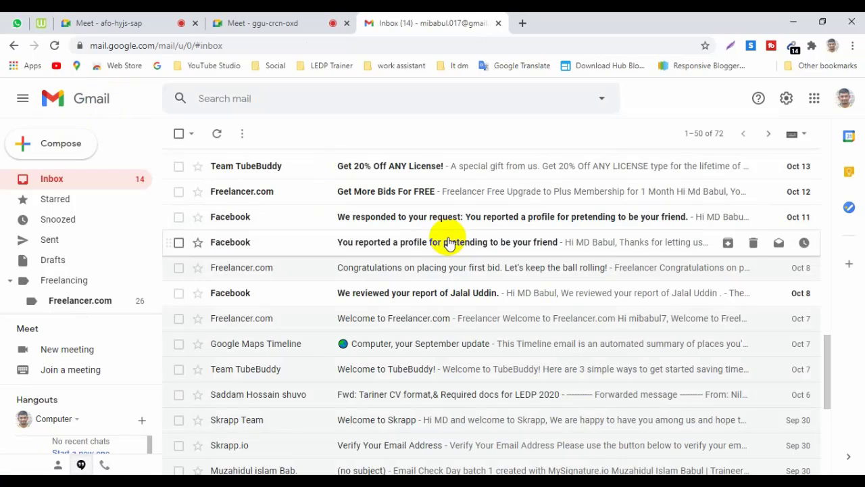
{"action": "left_click", "coordinate": [297, 305]}
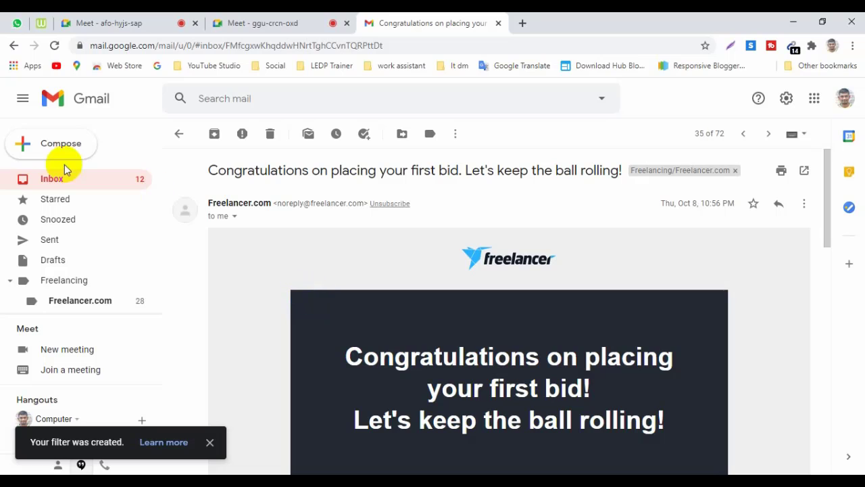
{"action": "left_click", "coordinate": [85, 101]}
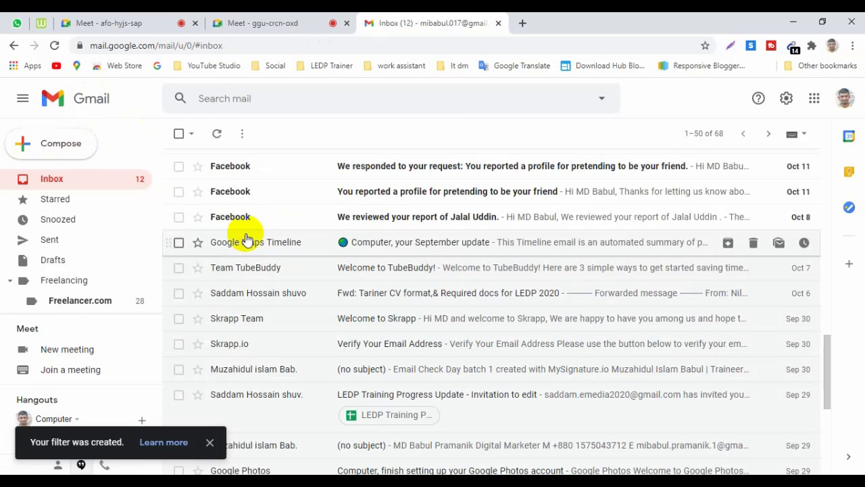
Start a sender-based filter from the Oct 8 Facebook email about a reviewed report and proceed to its filter actions
{"action": "left_click", "coordinate": [274, 221]}
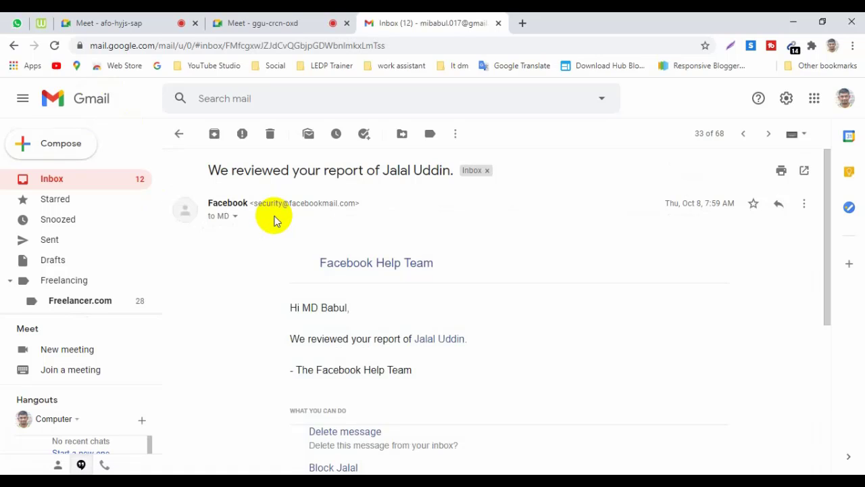
{"action": "left_click", "coordinate": [452, 137]}
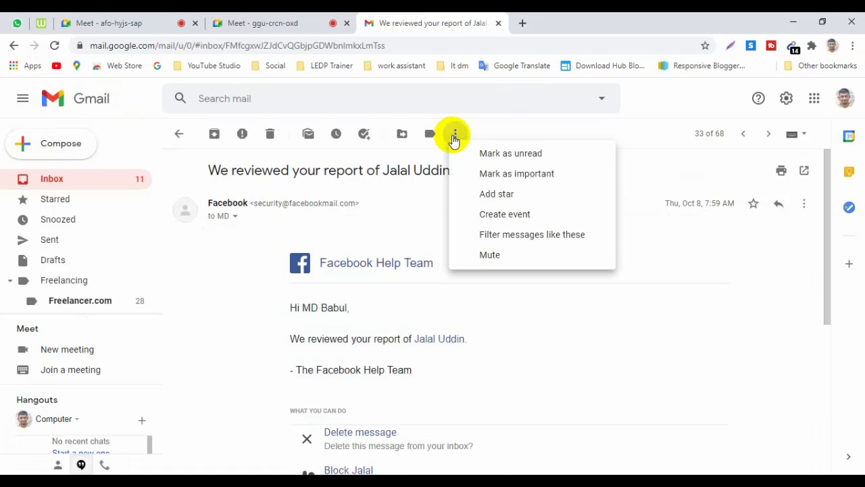
{"action": "left_click", "coordinate": [515, 237]}
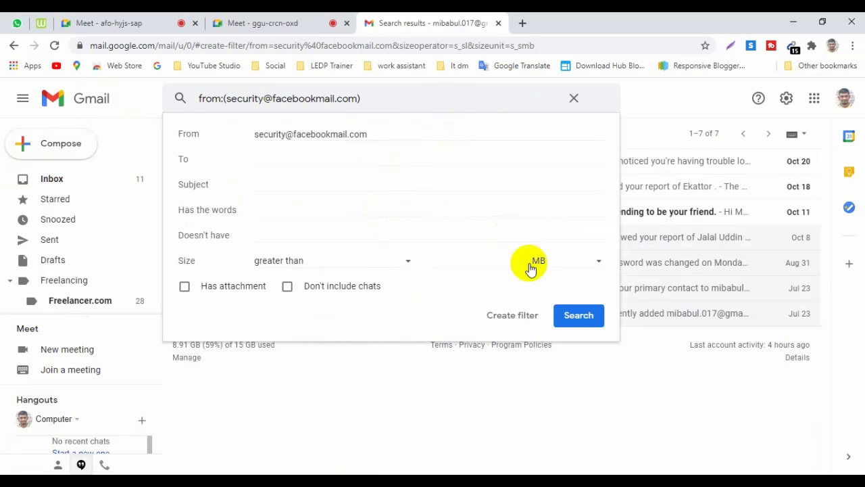
{"action": "left_click", "coordinate": [500, 320]}
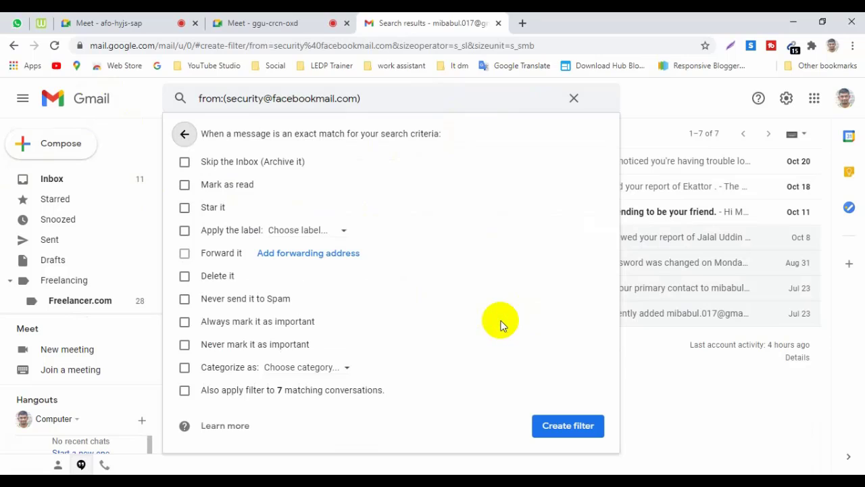
Set the Facebook security-sender filter to skip the inbox, include matching conversations and apply the existing label Social Media/Facebook
{"action": "left_click", "coordinate": [184, 161]}
{"action": "left_click", "coordinate": [185, 390]}
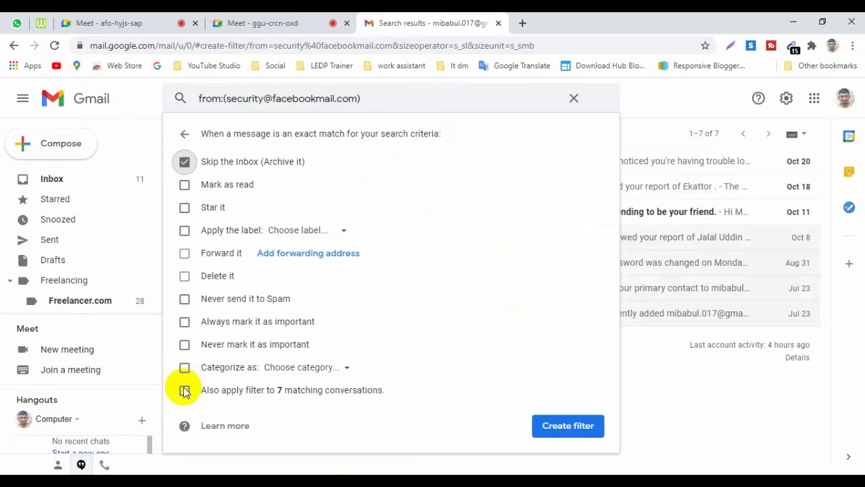
{"action": "left_click", "coordinate": [326, 238]}
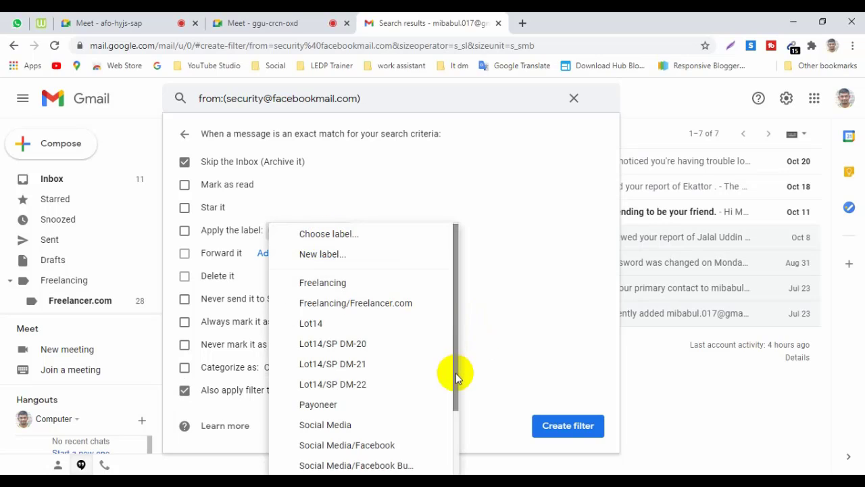
{"action": "left_click", "coordinate": [359, 447]}
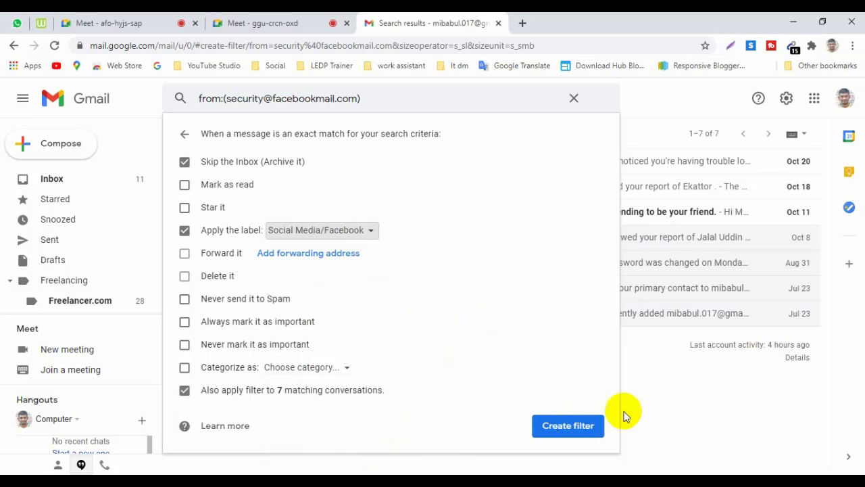
Create the Facebook security-sender filter and return to the inbox
{"action": "left_click", "coordinate": [568, 425]}
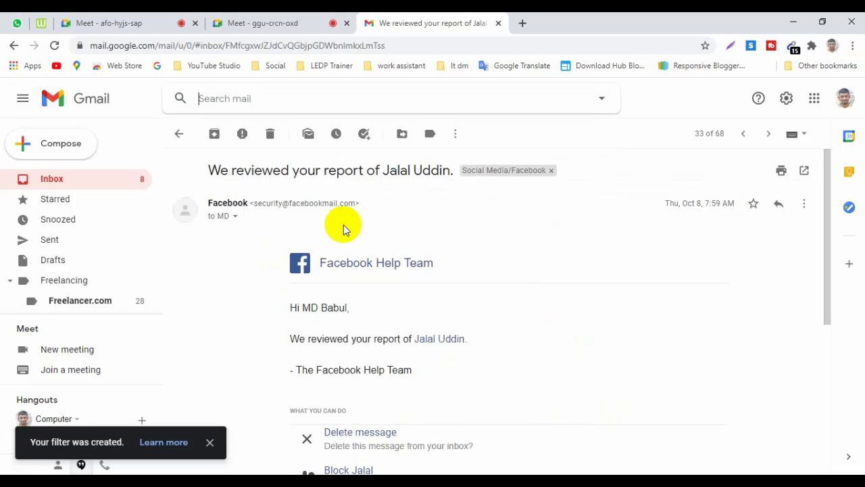
{"action": "left_click", "coordinate": [95, 104]}
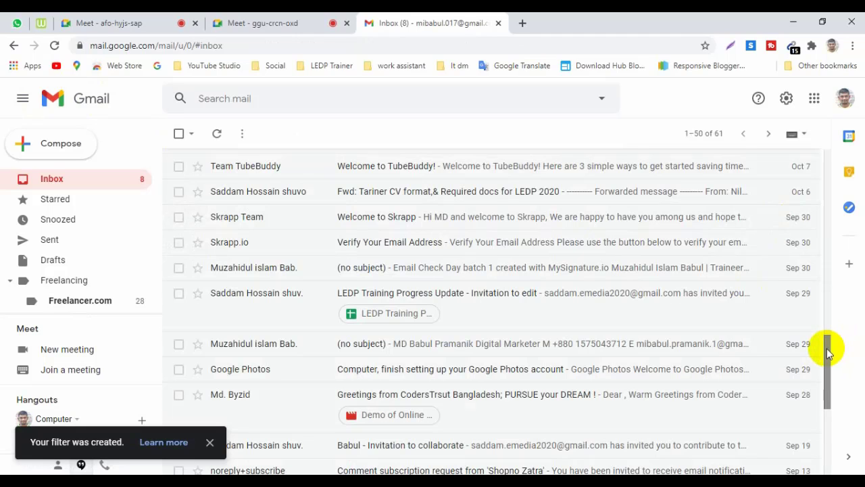
Start a sender-based filter from the Aug 10 Google email about a created app password and proceed to its filter actions
{"action": "left_click_drag", "start_coordinate": [829, 352], "coordinate": [820, 432]}
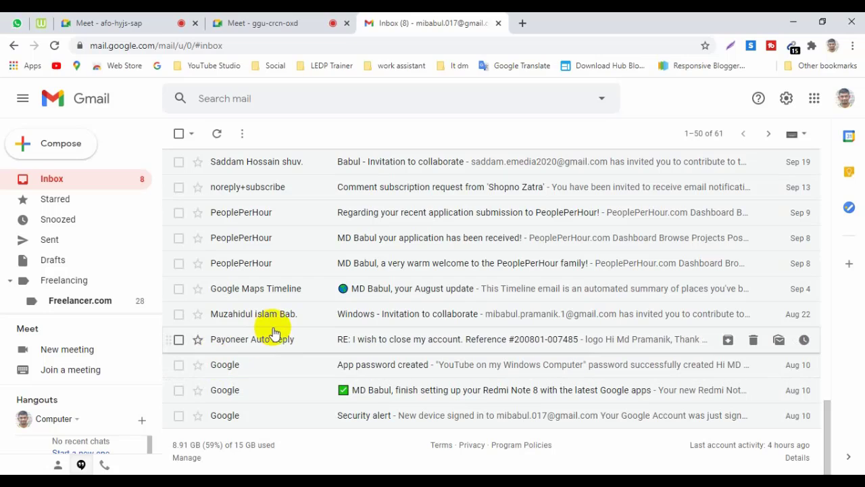
{"action": "left_click", "coordinate": [250, 368]}
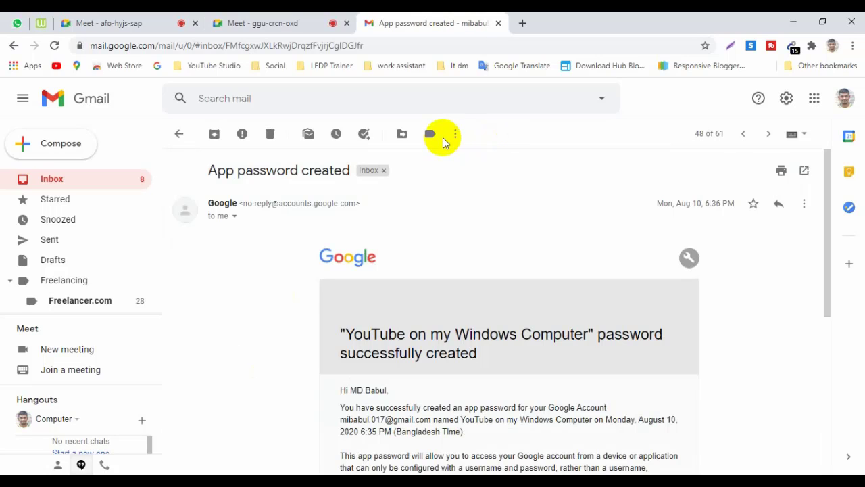
{"action": "left_click", "coordinate": [454, 134]}
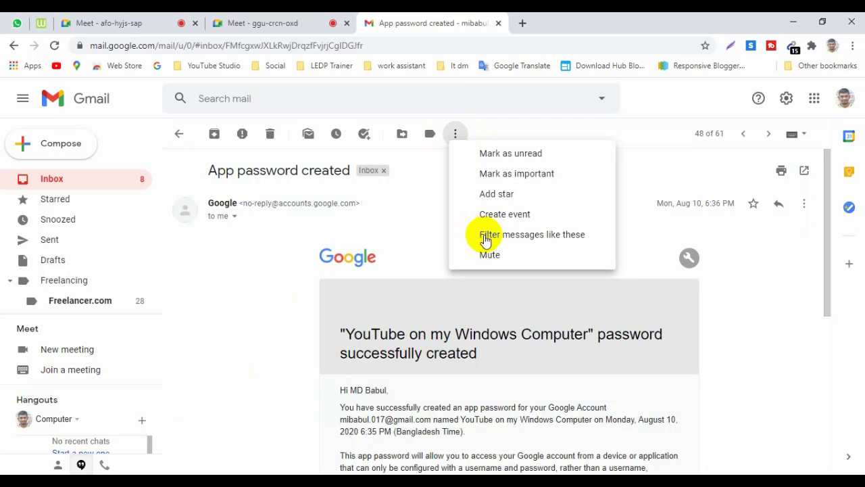
{"action": "left_click", "coordinate": [490, 233]}
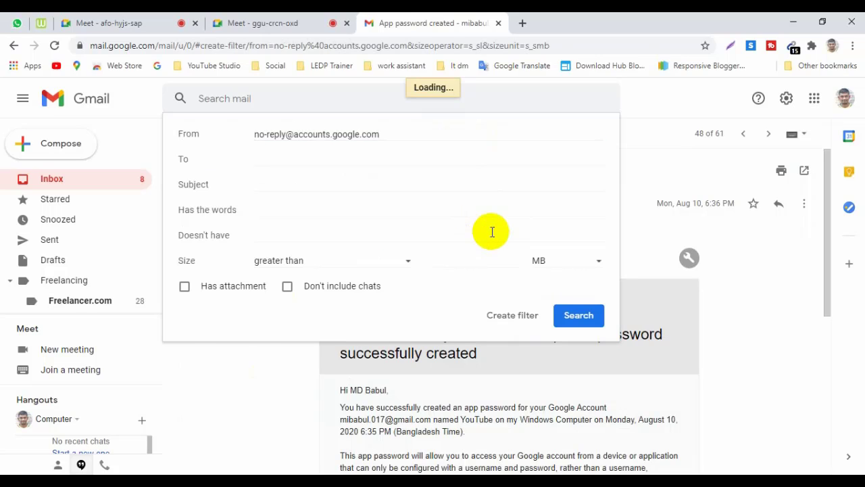
{"action": "left_click", "coordinate": [514, 318]}
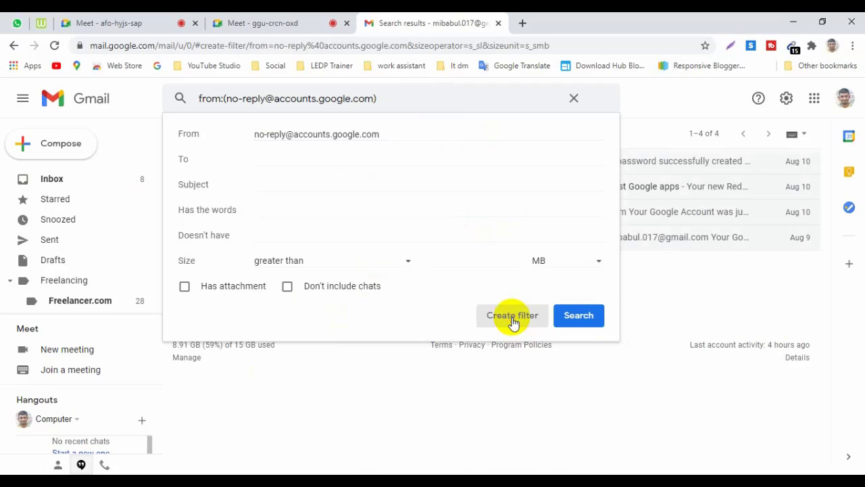
Set the Google sender filter to skip the inbox, include matching conversations and apply a new label Payoneer nested under Freelancing
{"action": "left_click", "coordinate": [180, 164]}
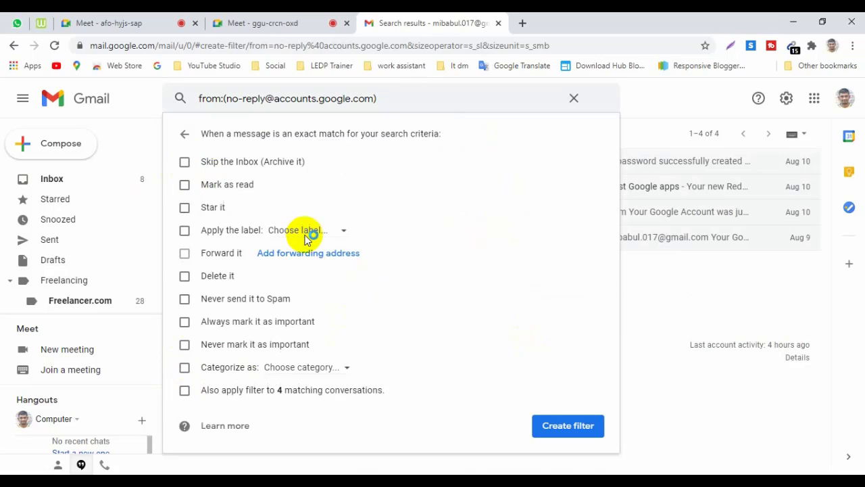
{"action": "left_click", "coordinate": [184, 161]}
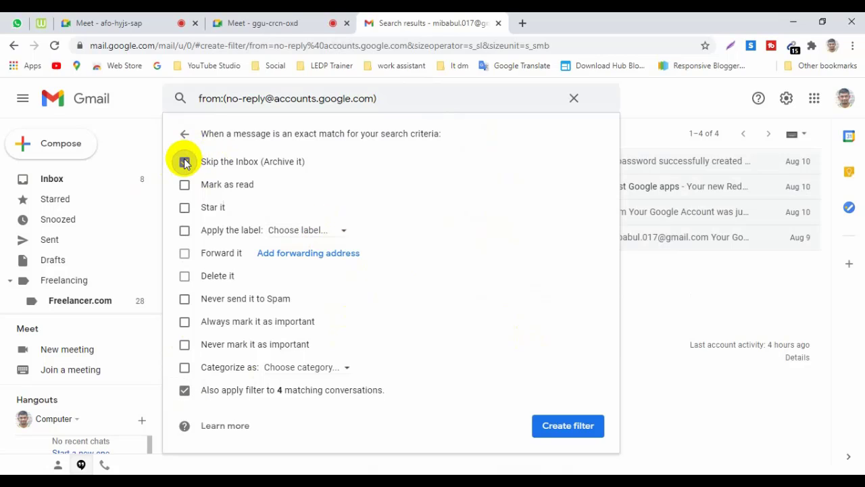
{"action": "left_click", "coordinate": [325, 241]}
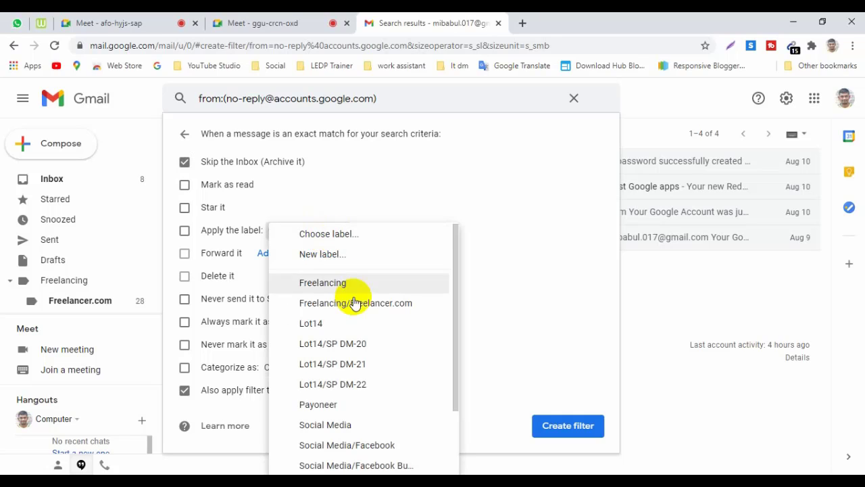
{"action": "left_click", "coordinate": [335, 255]}
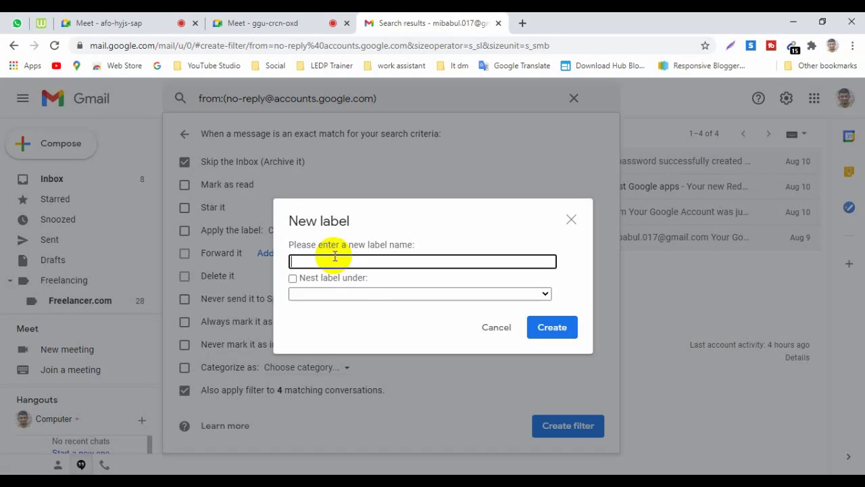
{"action": "left_click", "coordinate": [293, 278]}
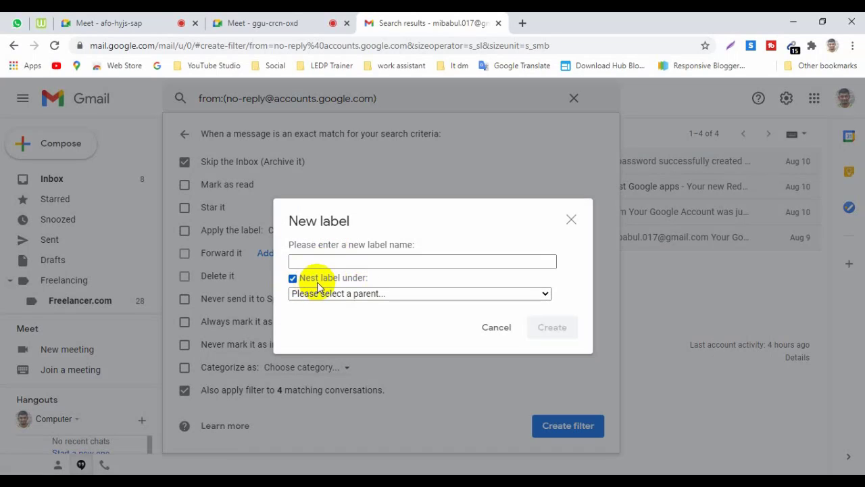
{"action": "left_click", "coordinate": [322, 293]}
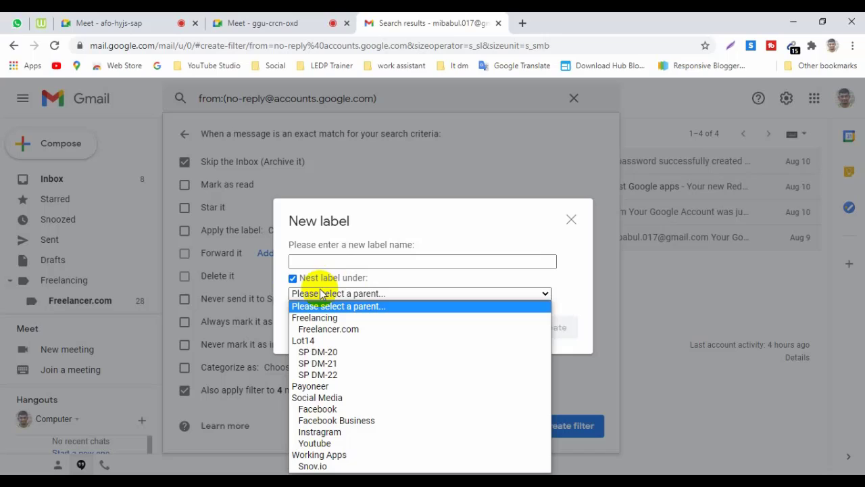
{"action": "left_click", "coordinate": [342, 319]}
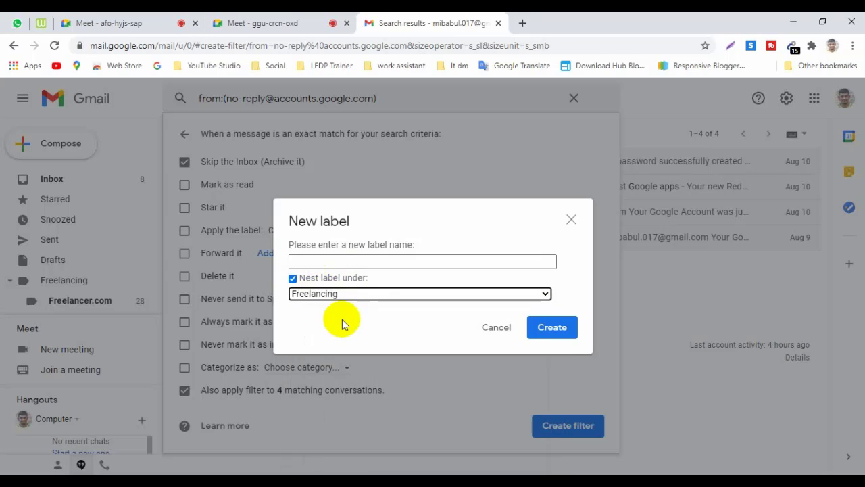
{"action": "left_click", "coordinate": [369, 261]}
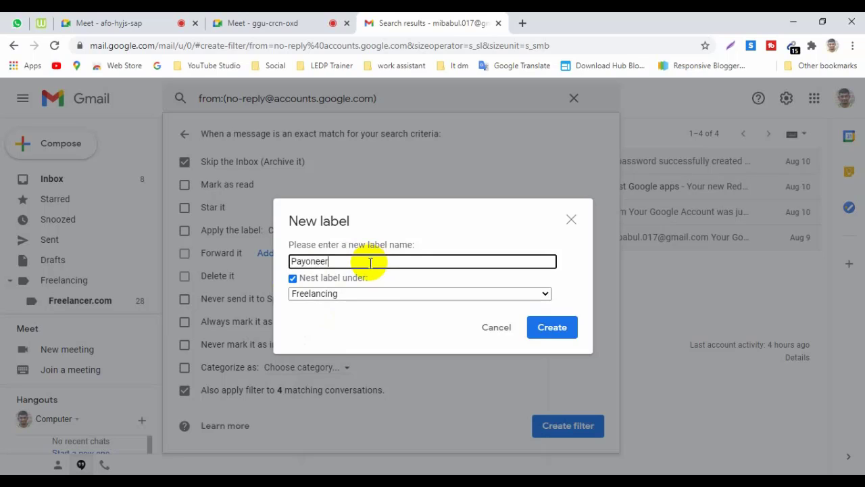
{"action": "left_click", "coordinate": [550, 328]}
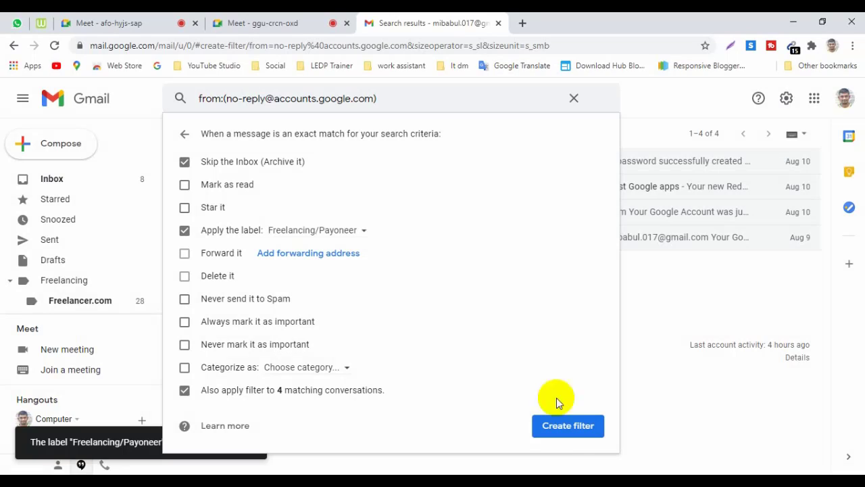
Create the Google sender filter and return to the inbox
{"action": "left_click", "coordinate": [562, 426]}
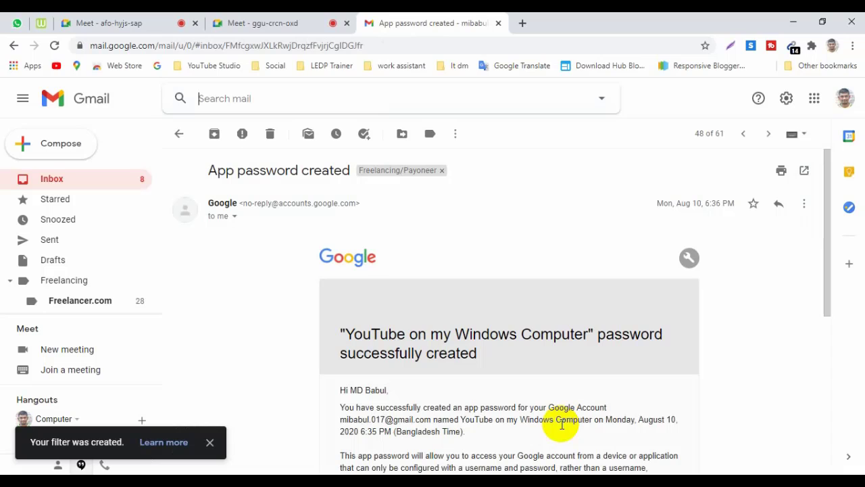
{"action": "left_click", "coordinate": [94, 105]}
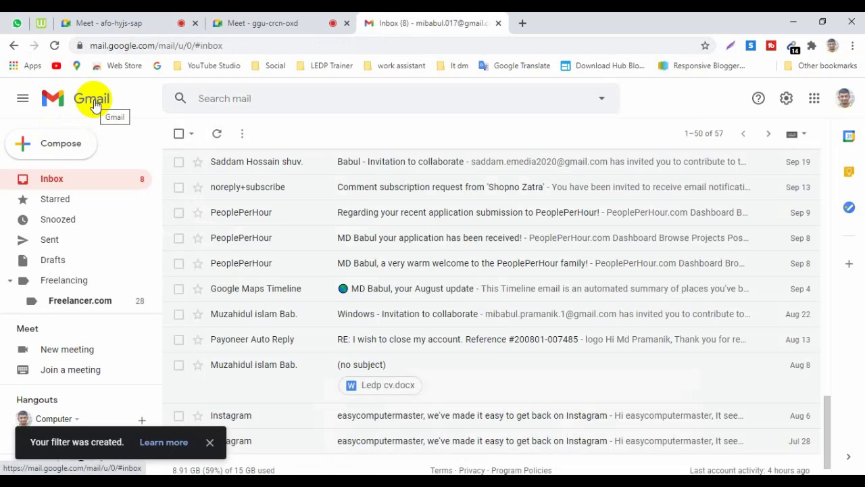
Start a sender-based filter from the Aug 13 Payoneer Auto Reply email and proceed to its filter actions
{"action": "left_click", "coordinate": [304, 343]}
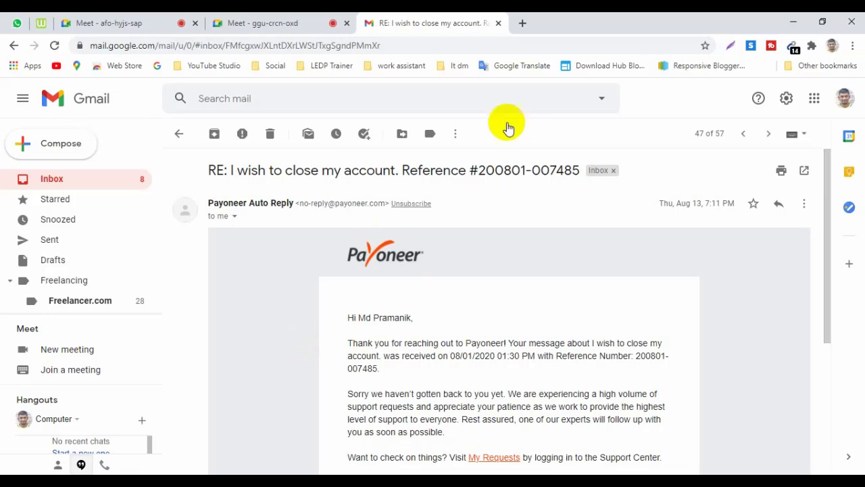
{"action": "left_click", "coordinate": [456, 134]}
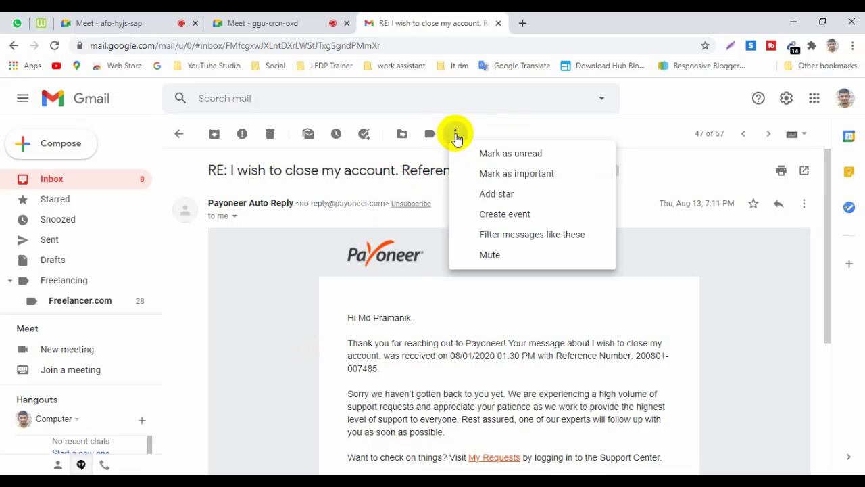
{"action": "left_click", "coordinate": [510, 234]}
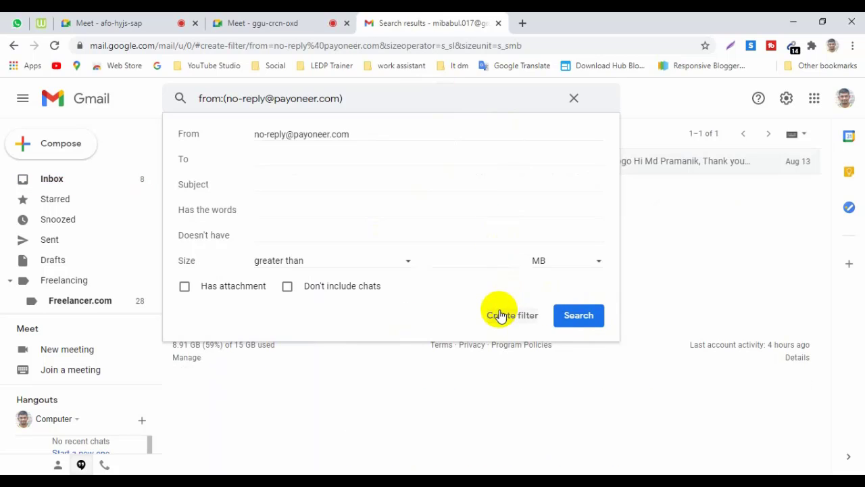
{"action": "left_click", "coordinate": [499, 312]}
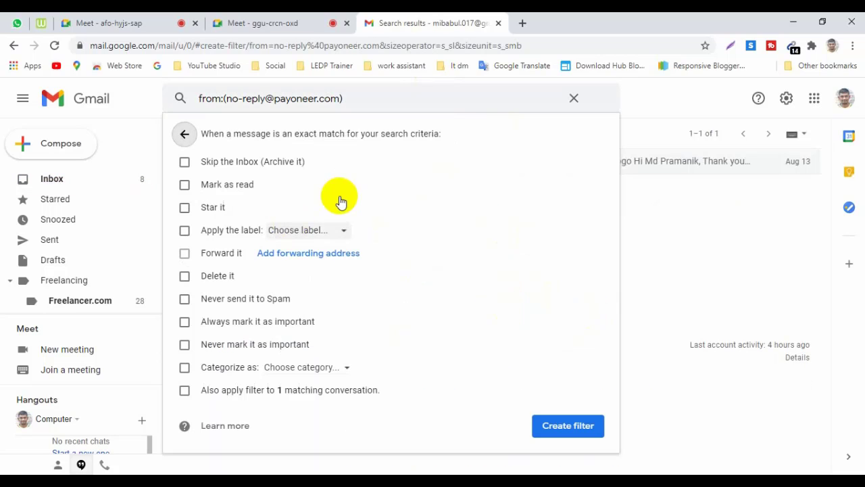
Set the Payoneer filter to apply the existing label Freelancing/Payoneer, skip the inbox and include the matching conversation
{"action": "left_click", "coordinate": [311, 233]}
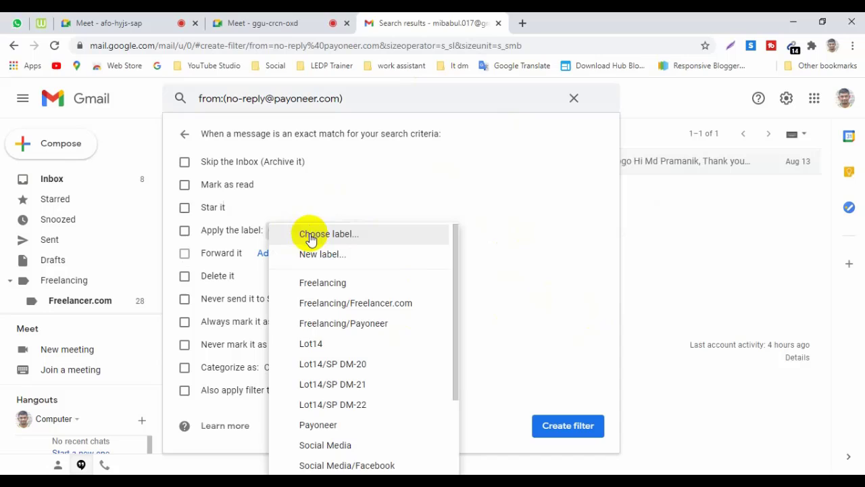
{"action": "left_click", "coordinate": [400, 326]}
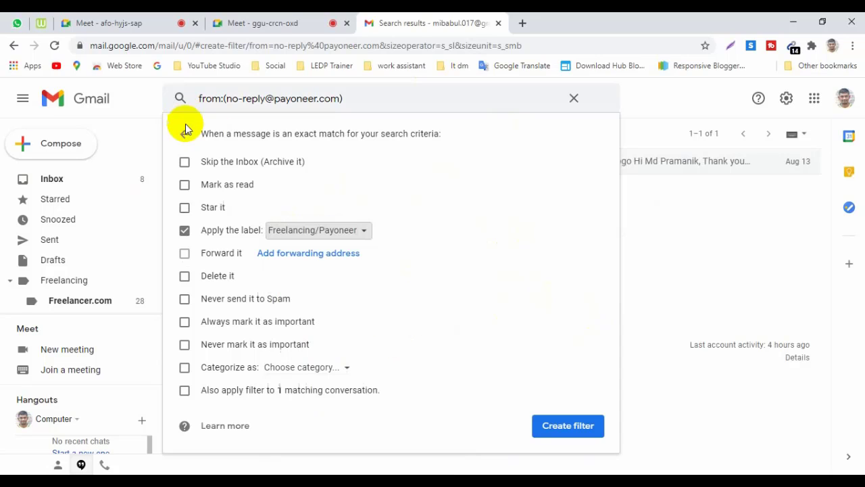
{"action": "left_click", "coordinate": [185, 391]}
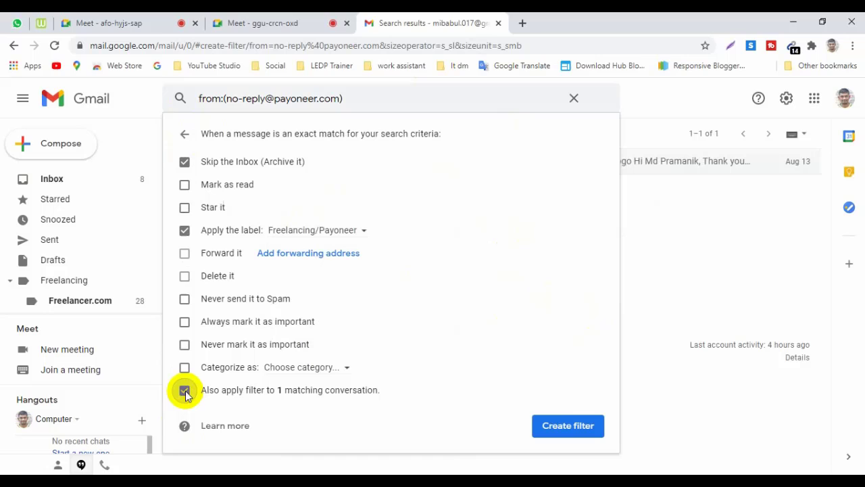
Create the Payoneer filter and return to the inbox
{"action": "left_click", "coordinate": [560, 432]}
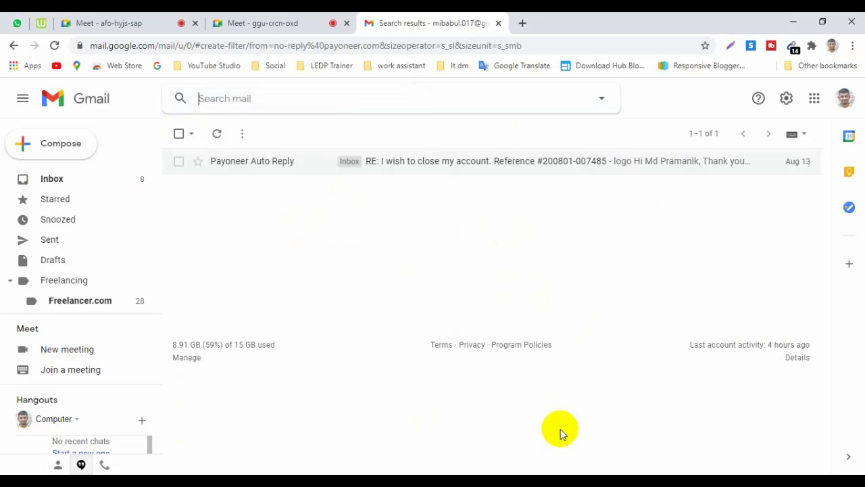
{"action": "left_click", "coordinate": [83, 103]}
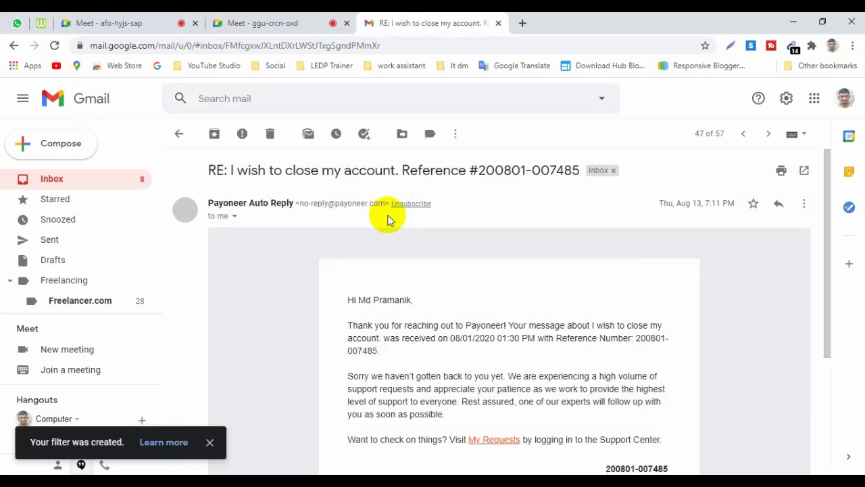
{"action": "left_click", "coordinate": [87, 100]}
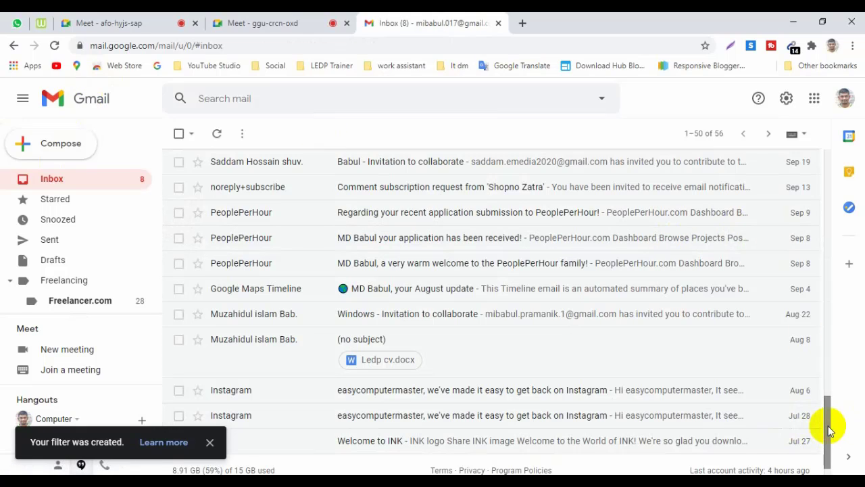
Start a sender-based filter from the Aug 6 Instagram email about getting back on Instagram and proceed to its filter actions
{"action": "left_click", "coordinate": [263, 391]}
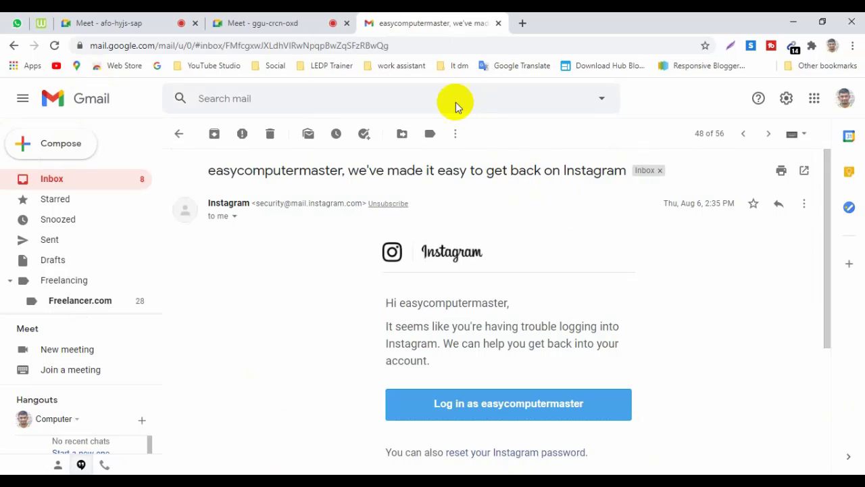
{"action": "left_click", "coordinate": [456, 135]}
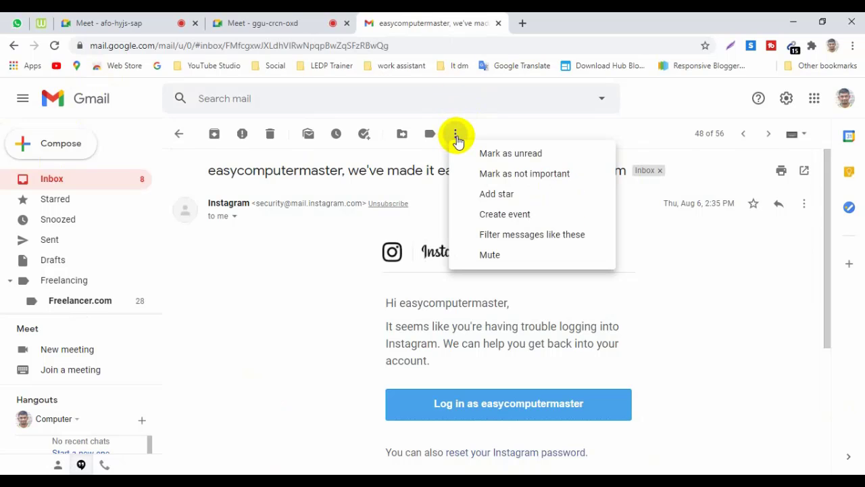
{"action": "left_click", "coordinate": [502, 237]}
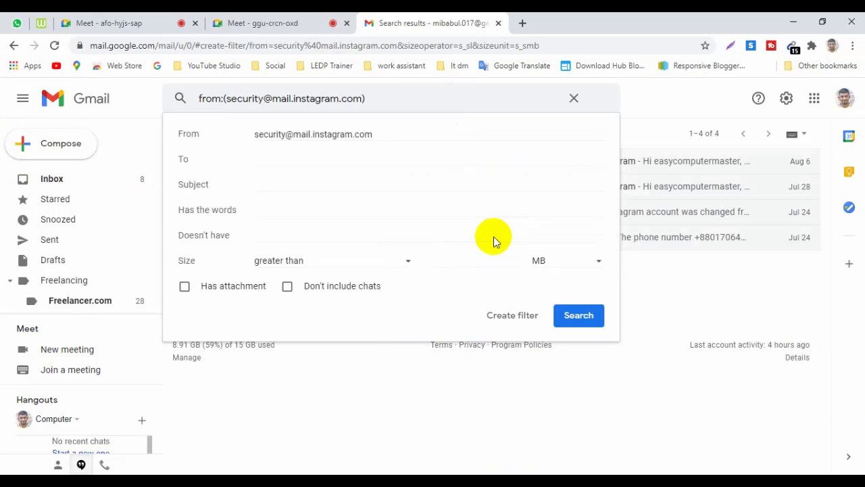
{"action": "left_click", "coordinate": [505, 319]}
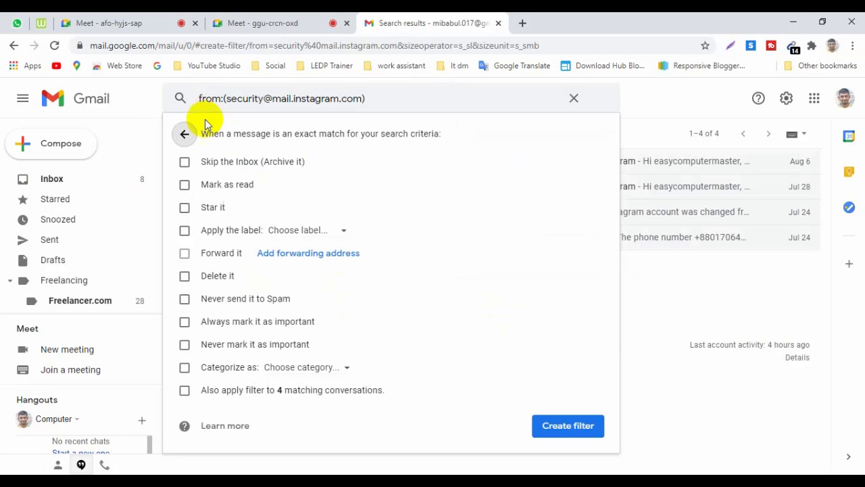
Set the Instagram filter to skip the inbox, apply the label Social Media/Instragram and include the matching conversations
{"action": "left_click", "coordinate": [184, 162]}
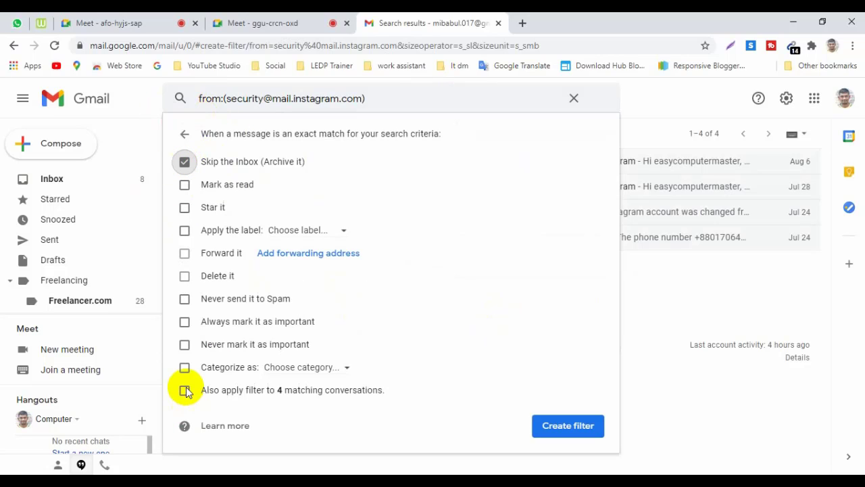
{"action": "left_click", "coordinate": [185, 390]}
{"action": "left_click", "coordinate": [323, 230]}
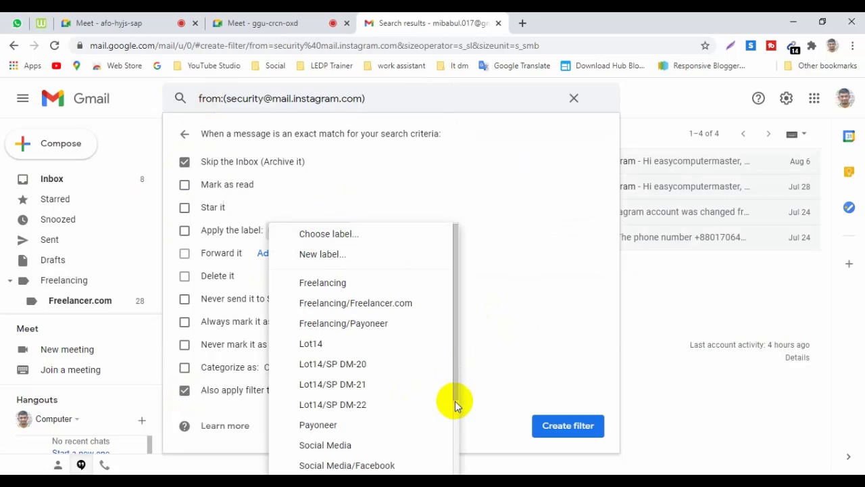
{"action": "left_click_drag", "start_coordinate": [455, 404], "coordinate": [457, 443]}
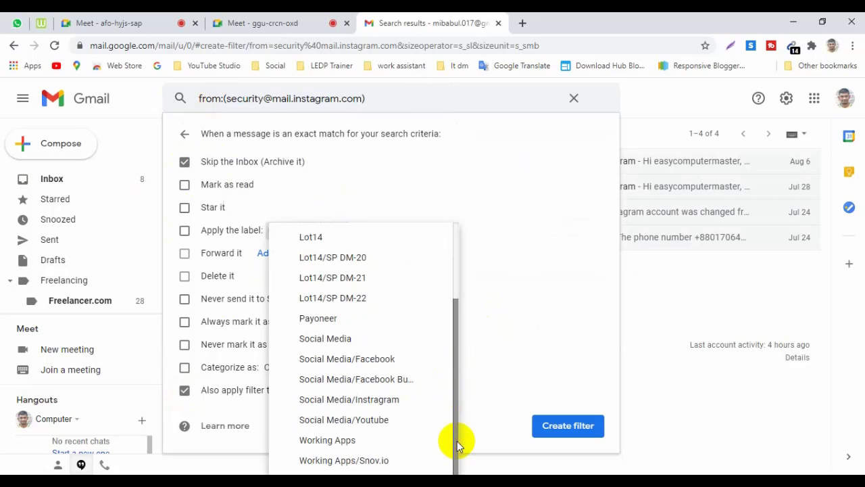
{"action": "left_click", "coordinate": [345, 399]}
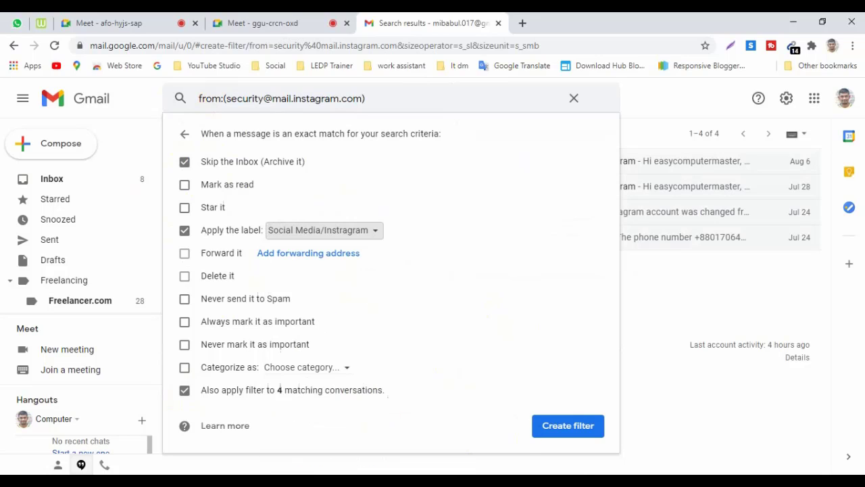
Create the Instagram security mail filter and return to the inbox
{"action": "left_click", "coordinate": [546, 428]}
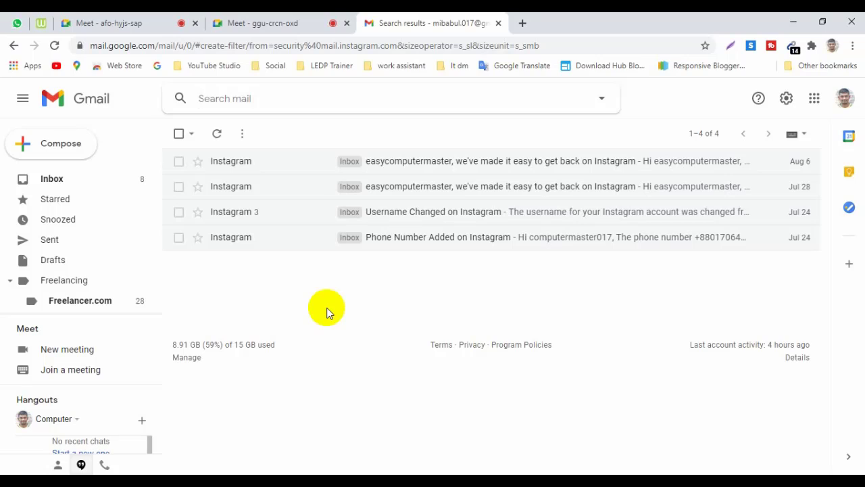
{"action": "left_click", "coordinate": [91, 108]}
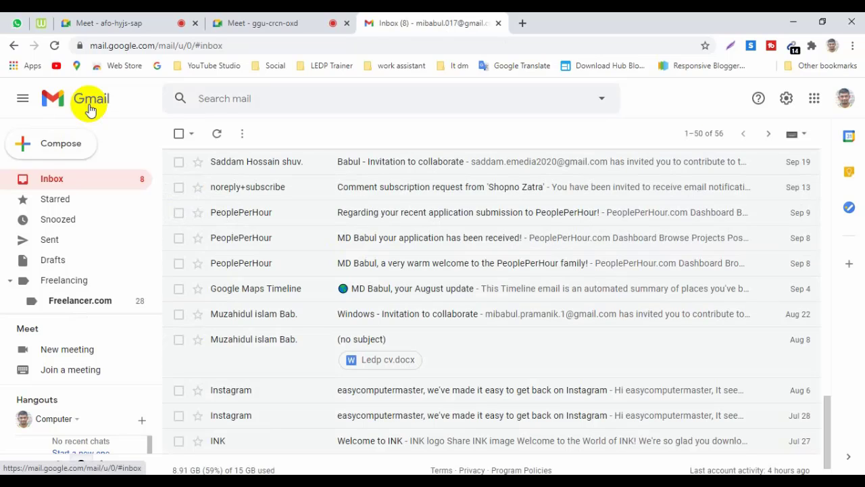
{"action": "left_click", "coordinate": [484, 242]}
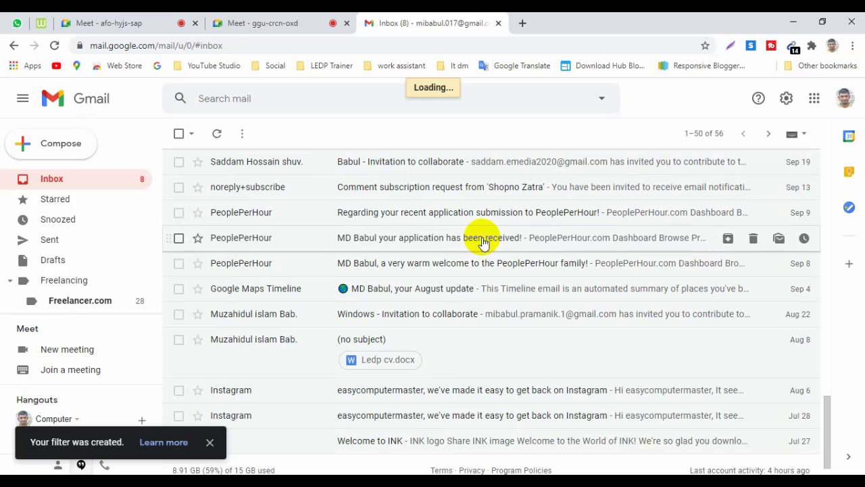
{"action": "left_click", "coordinate": [81, 100]}
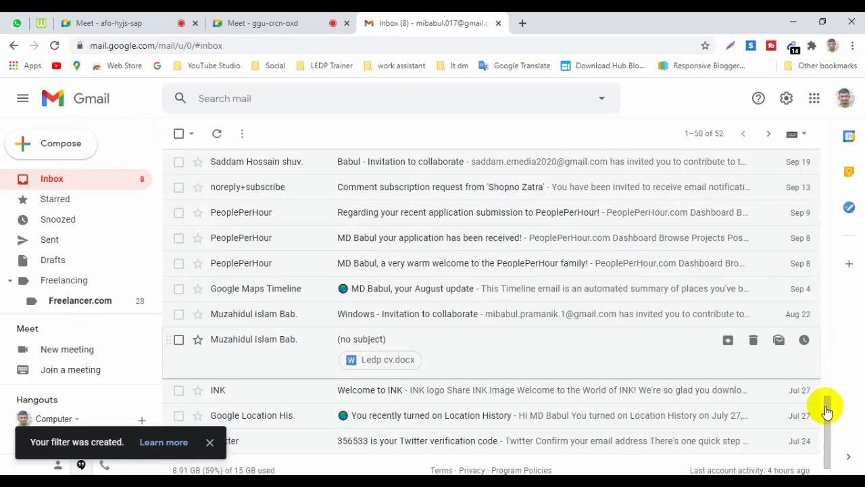
Start a sender-based filter from the Oct 11 Facebook email about a reported profile and proceed to its filter actions
{"action": "mouse_move", "coordinate": [829, 409]}
{"action": "left_mouse_down"}
{"action": "mouse_move", "coordinate": [828, 364]}
{"action": "mouse_move", "coordinate": [831, 422]}
{"action": "left_mouse_up"}
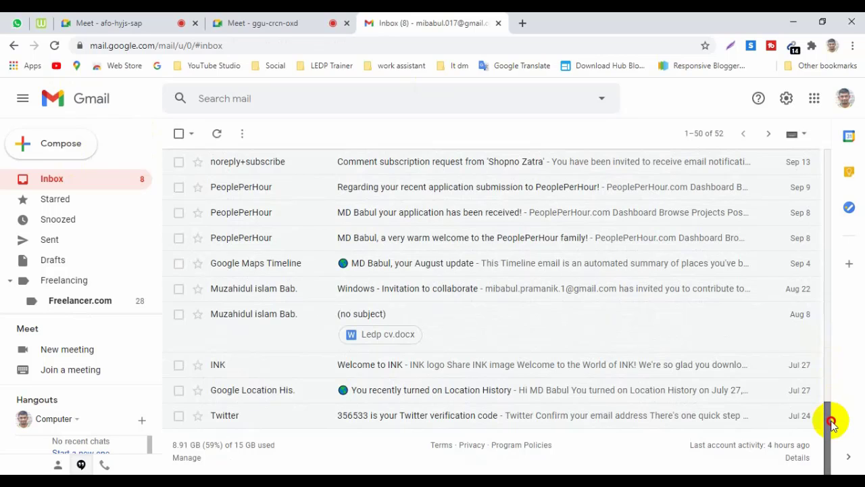
{"action": "left_click_drag", "start_coordinate": [831, 422], "coordinate": [799, 319]}
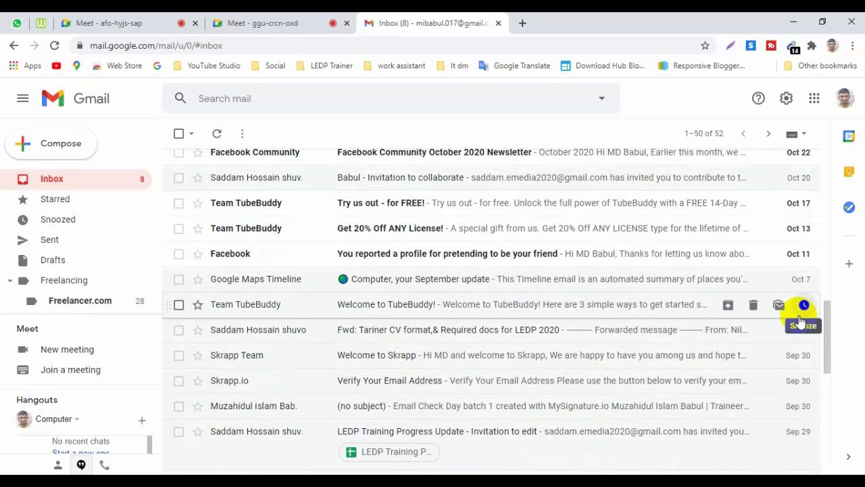
{"action": "left_click", "coordinate": [492, 268]}
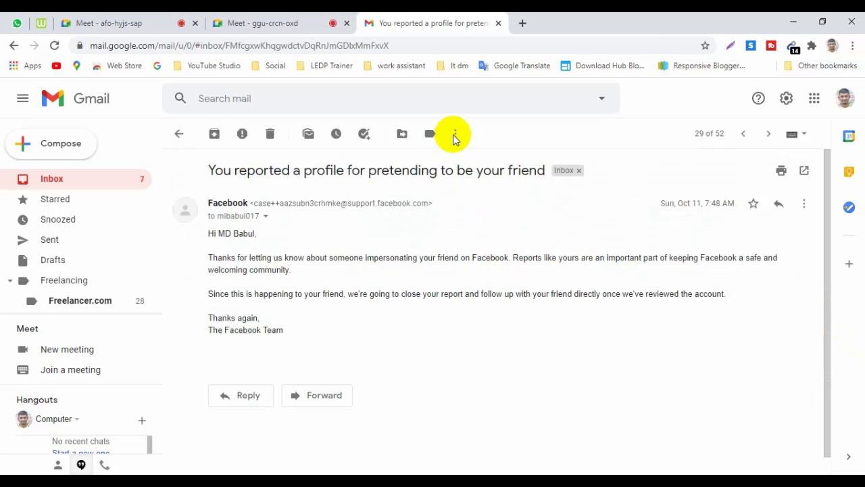
{"action": "left_click", "coordinate": [454, 137]}
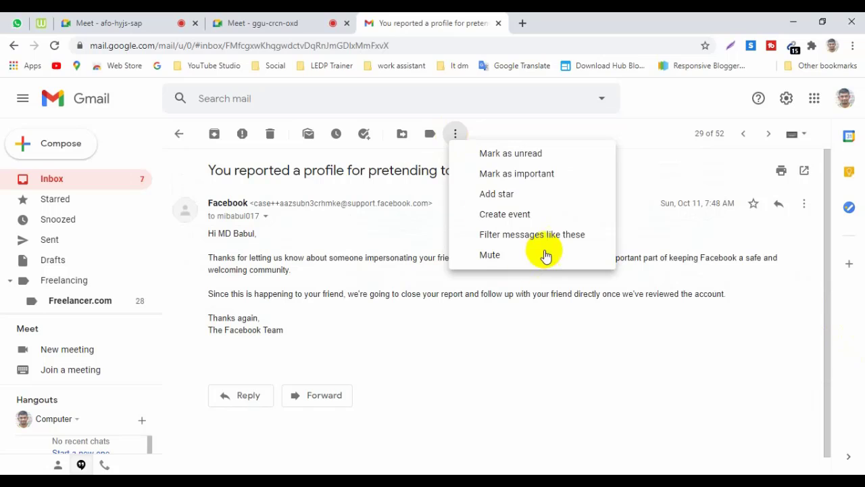
{"action": "left_click", "coordinate": [496, 233]}
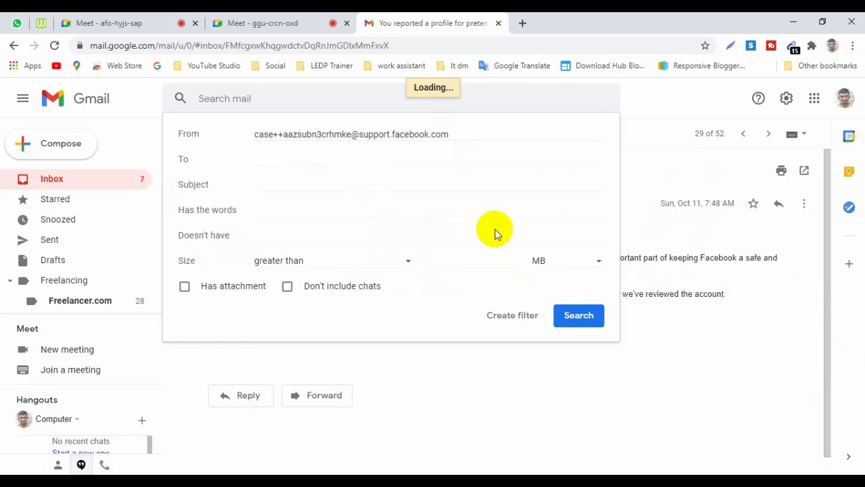
{"action": "left_click", "coordinate": [502, 316]}
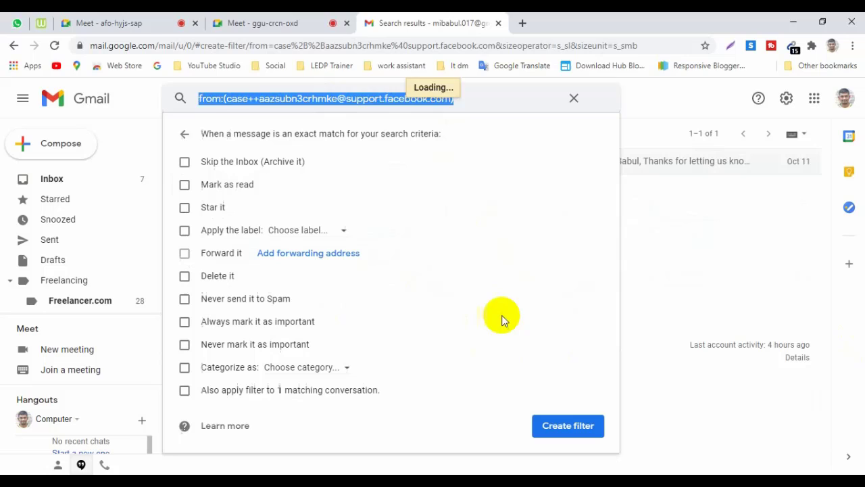
Create the Facebook support filter with label Social Media/Facebook, inbox skipping and the matching conversation included, and return to the inbox
{"action": "left_click", "coordinate": [300, 230]}
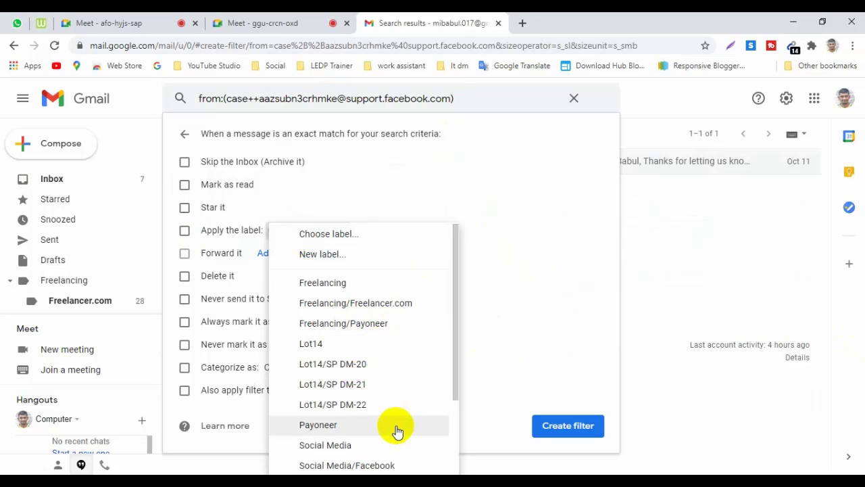
{"action": "left_click", "coordinate": [376, 466]}
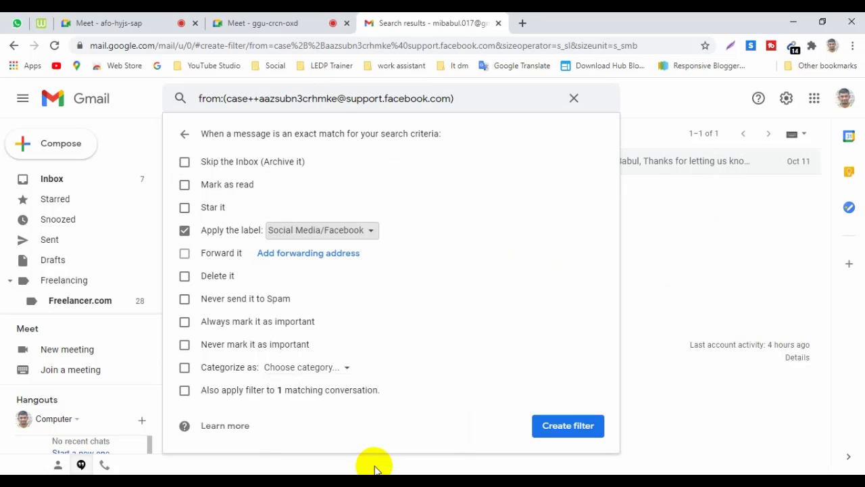
{"action": "left_click", "coordinate": [271, 390]}
{"action": "left_click", "coordinate": [184, 162]}
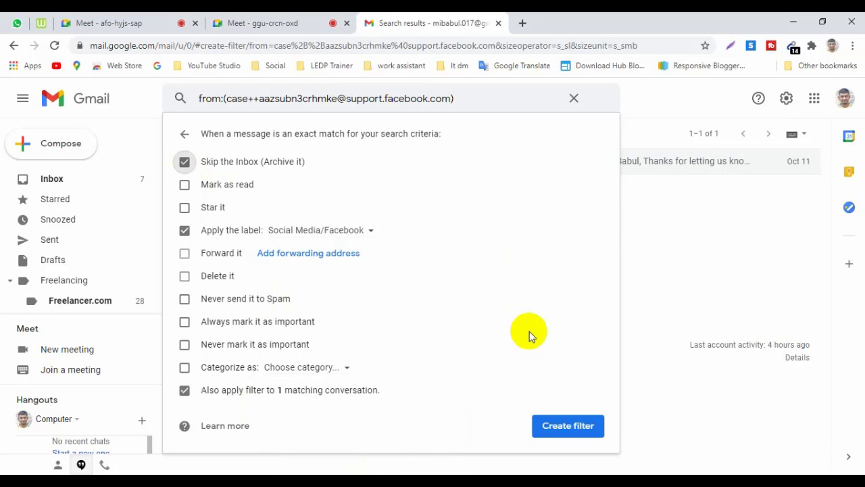
{"action": "left_click", "coordinate": [552, 426]}
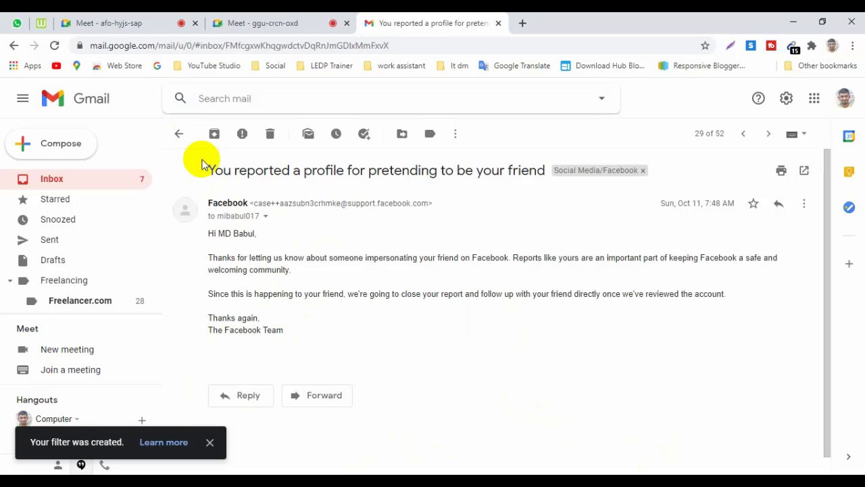
{"action": "left_click", "coordinate": [91, 112]}
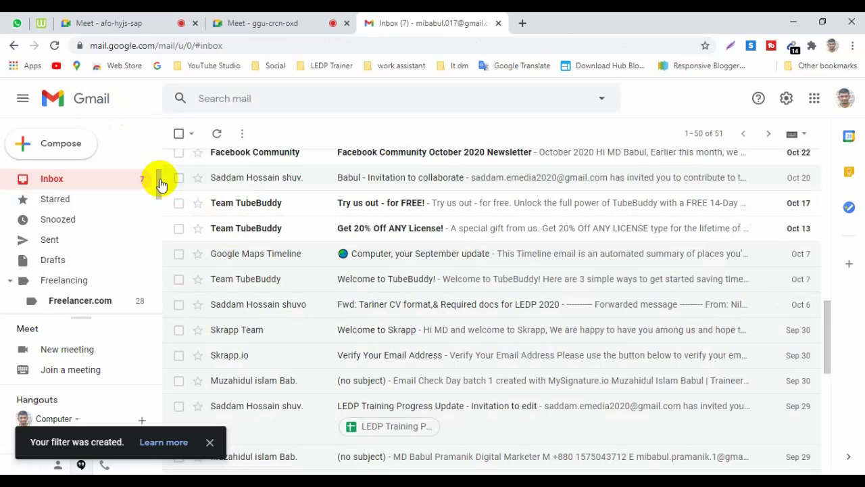
Review the emails filed under the Facebook, Facebook Business and Instragram labels of Social Media, and return to the inbox
{"action": "left_click_drag", "start_coordinate": [158, 178], "coordinate": [159, 211]}
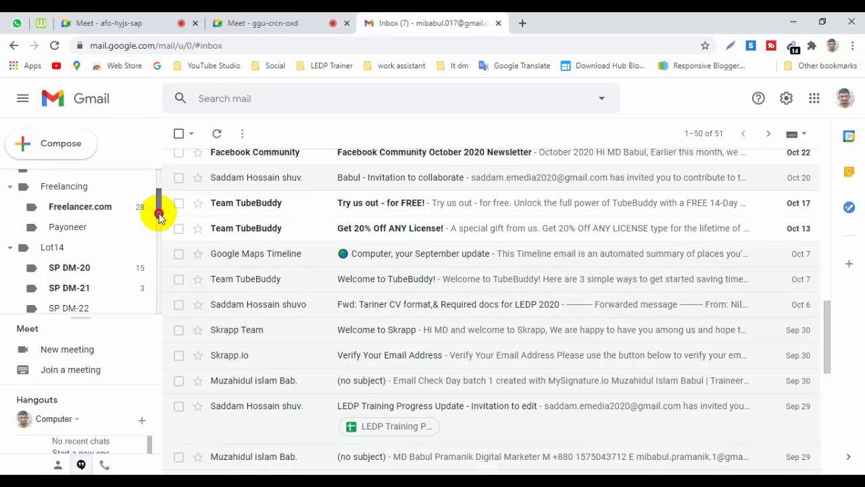
{"action": "scroll", "coordinate": [160, 211], "scroll_direction": "down", "scroll_amount": 2}
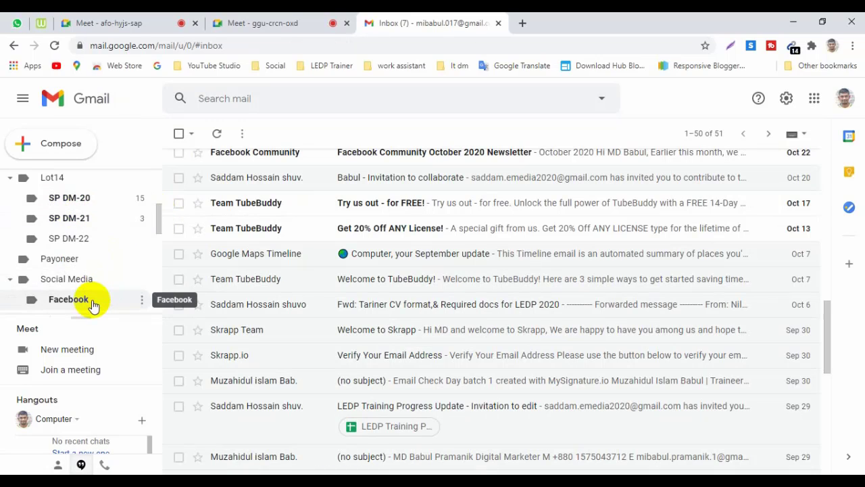
{"action": "scroll", "coordinate": [158, 228], "scroll_direction": "down", "scroll_amount": 1}
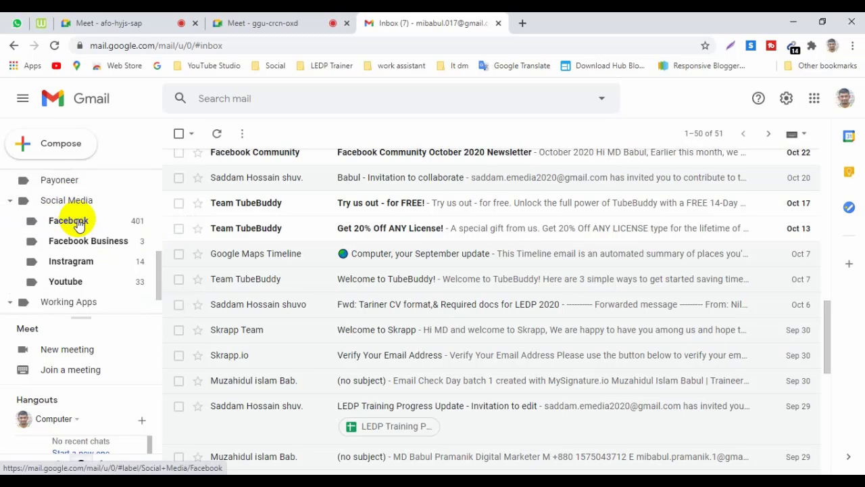
{"action": "left_click", "coordinate": [78, 223]}
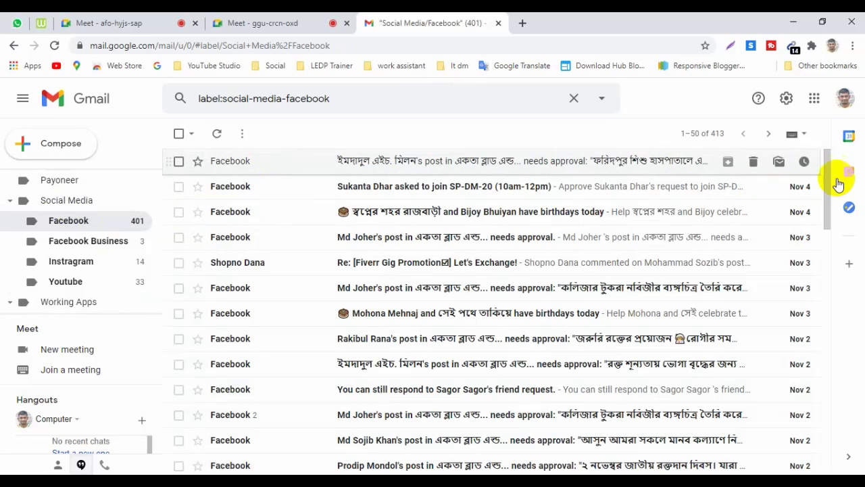
{"action": "left_click_drag", "start_coordinate": [828, 193], "coordinate": [842, 380]}
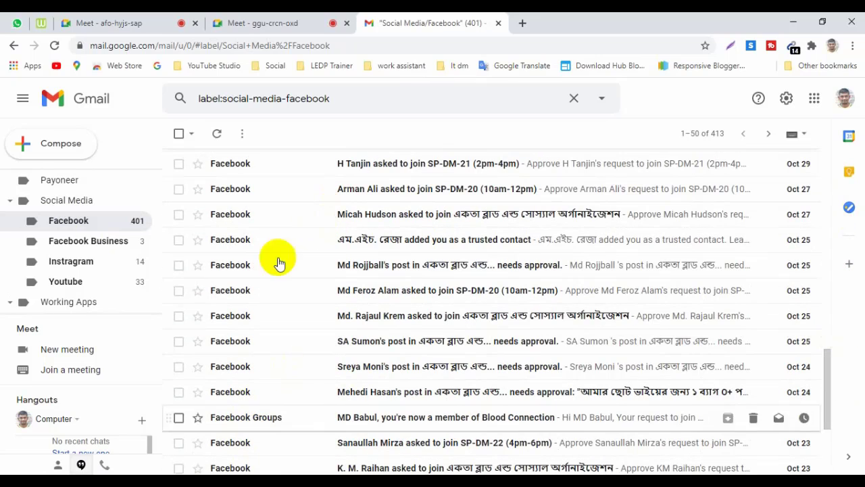
{"action": "left_click", "coordinate": [90, 245]}
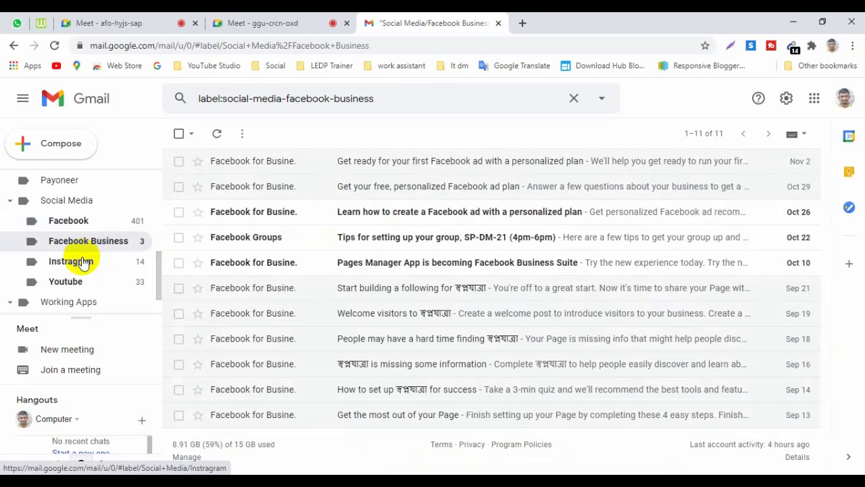
{"action": "left_click", "coordinate": [82, 261]}
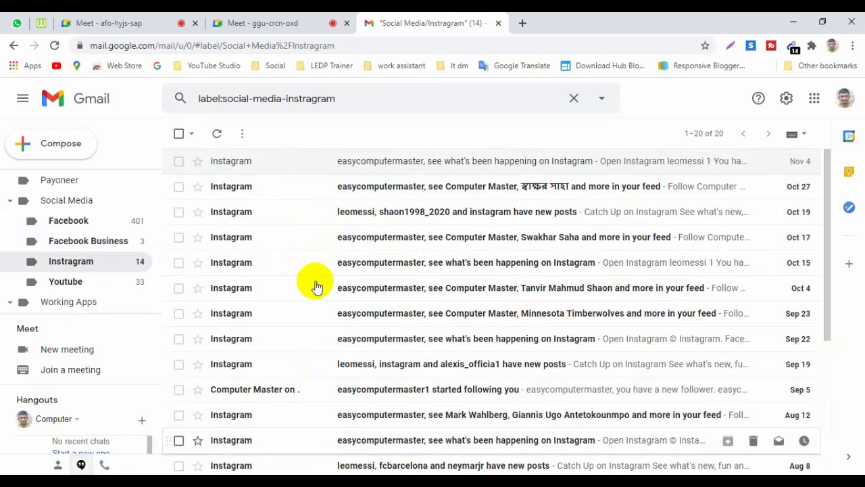
{"action": "left_click", "coordinate": [94, 100]}
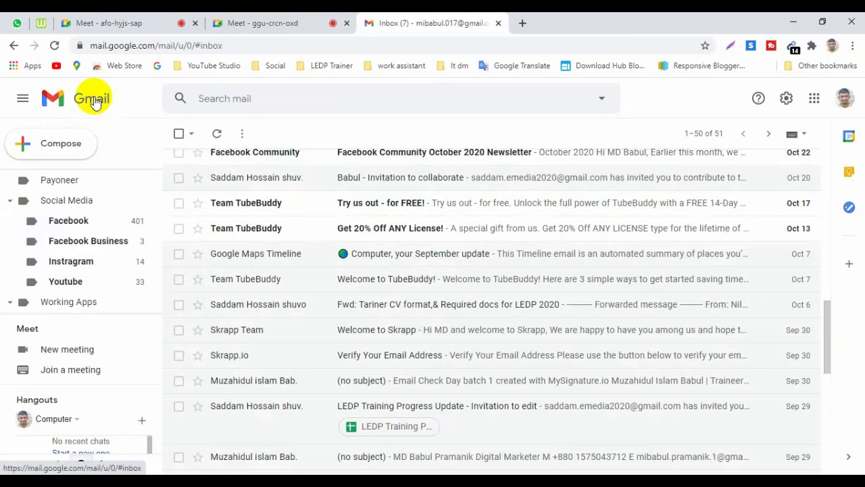